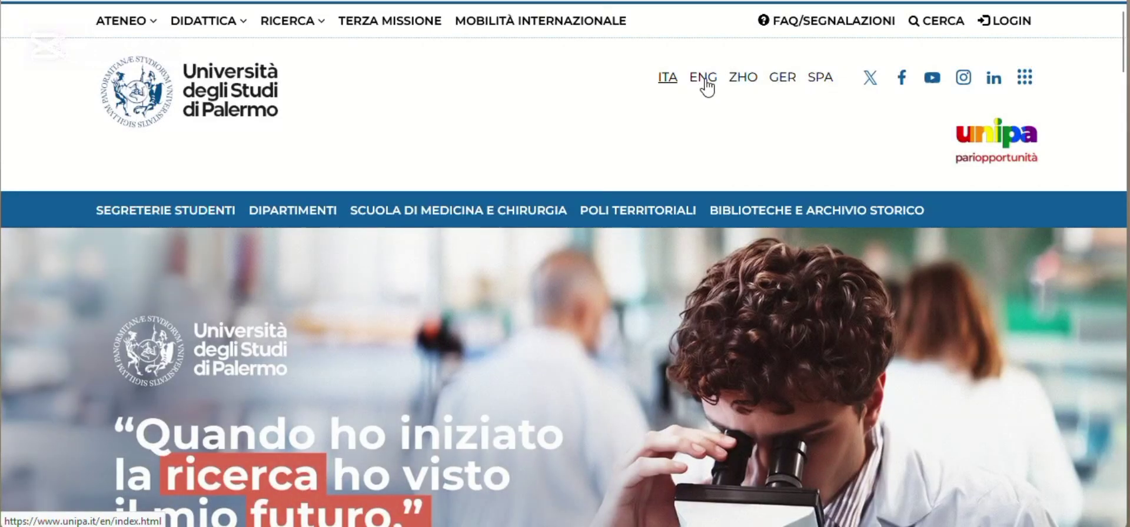
Step: Switch the site to English and open the International Students section menu
{"action": "left_click", "coordinate": [707, 86]}
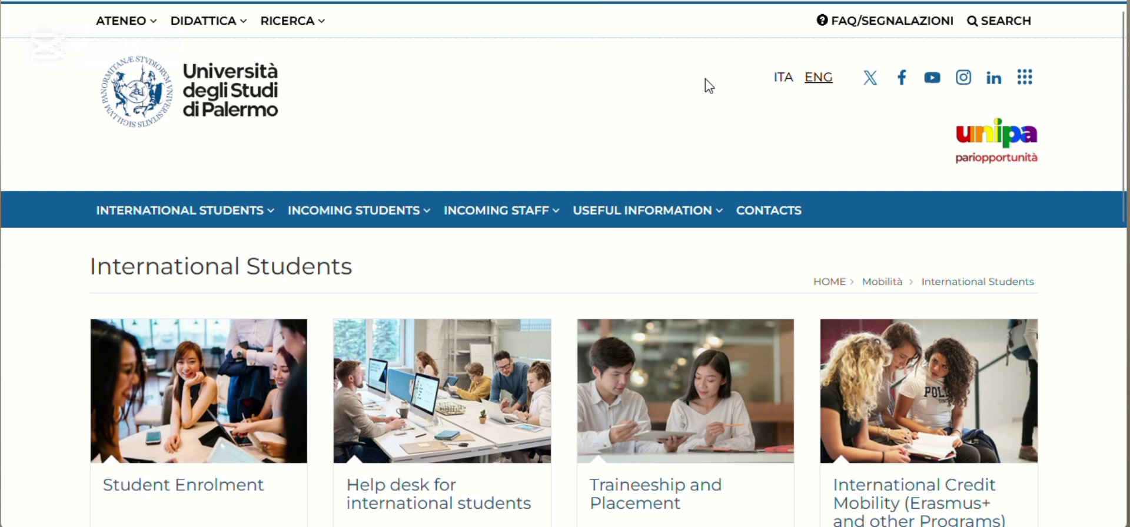
{"action": "left_click", "coordinate": [179, 210]}
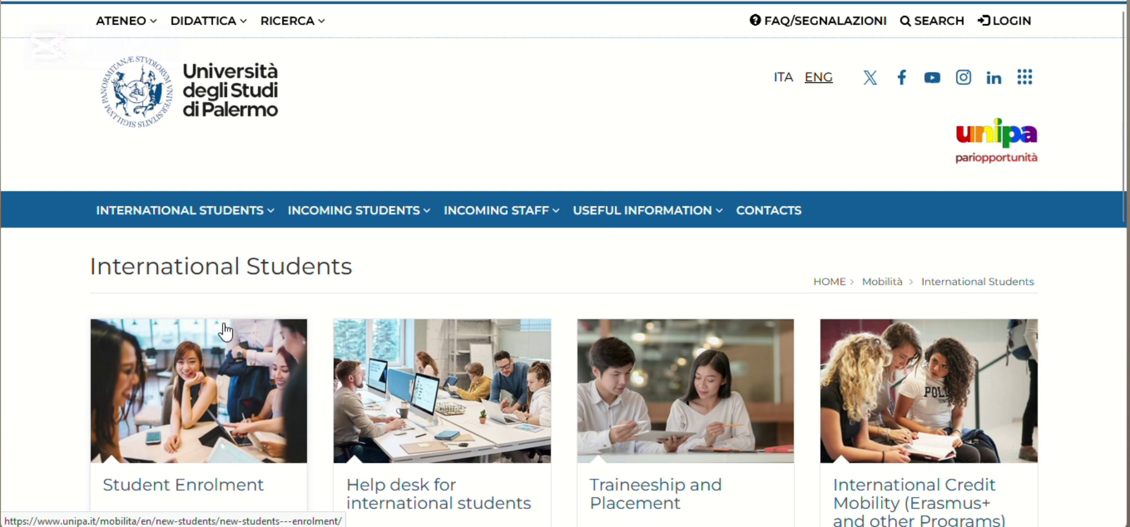
{"action": "left_click", "coordinate": [266, 215]}
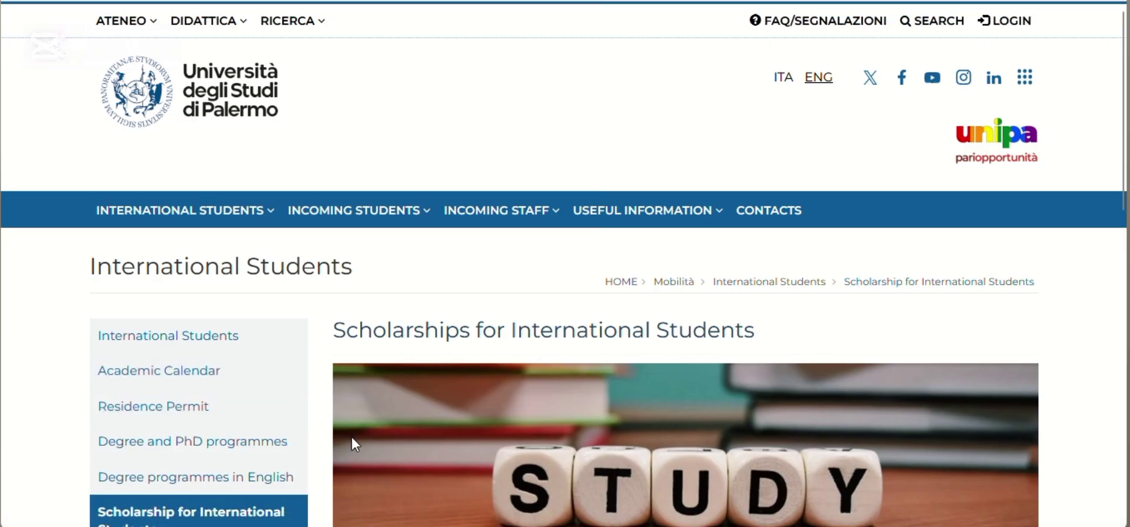
Step: Read the ERSU and Italian Government scholarship details, then go to Tuition Fees
{"action": "scroll", "coordinate": [352, 444], "scroll_direction": "down", "scroll_amount": 6}
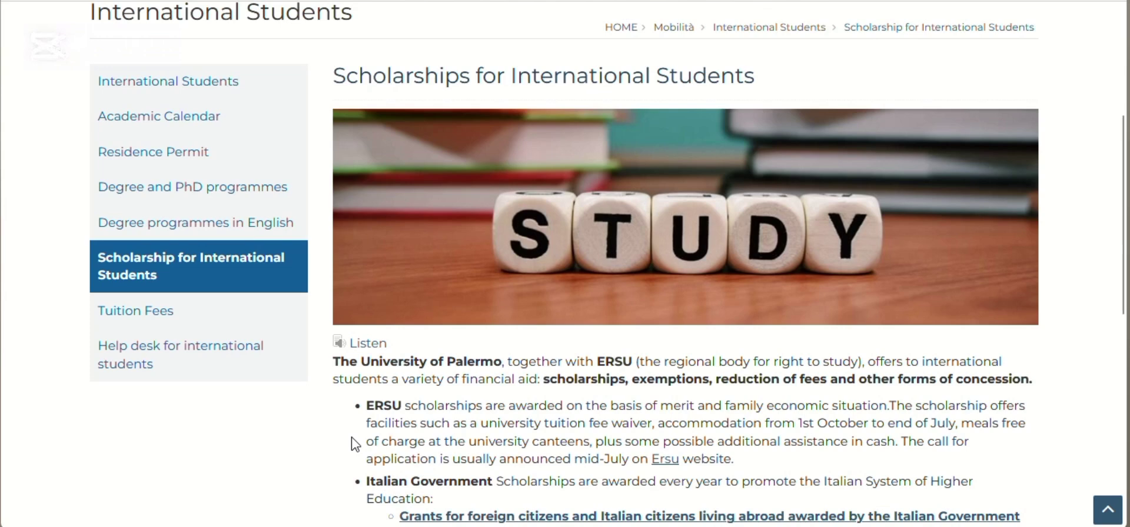
{"action": "scroll", "coordinate": [351, 444], "scroll_direction": "down", "scroll_amount": 2}
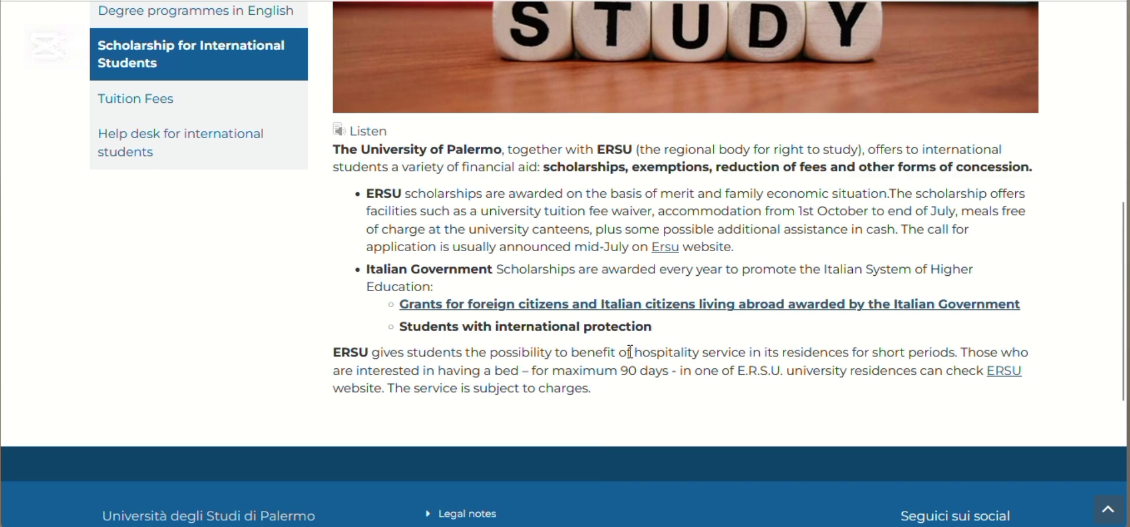
{"action": "left_click", "coordinate": [178, 99]}
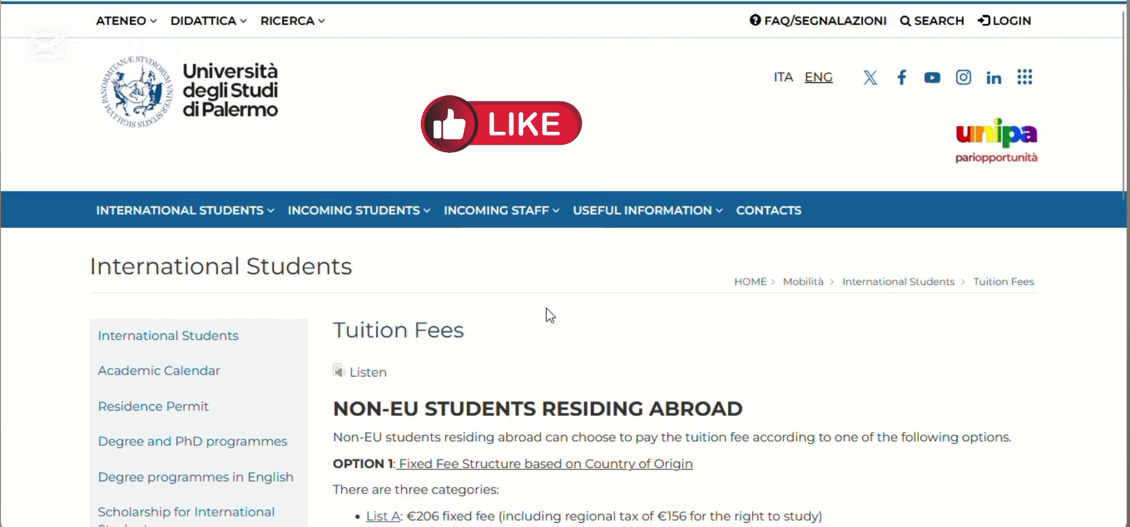
Step: Read tuition fee Options 1 and 2 for non-EU students, then open Degree programmes in English
{"action": "scroll", "coordinate": [550, 316], "scroll_direction": "down", "scroll_amount": 4}
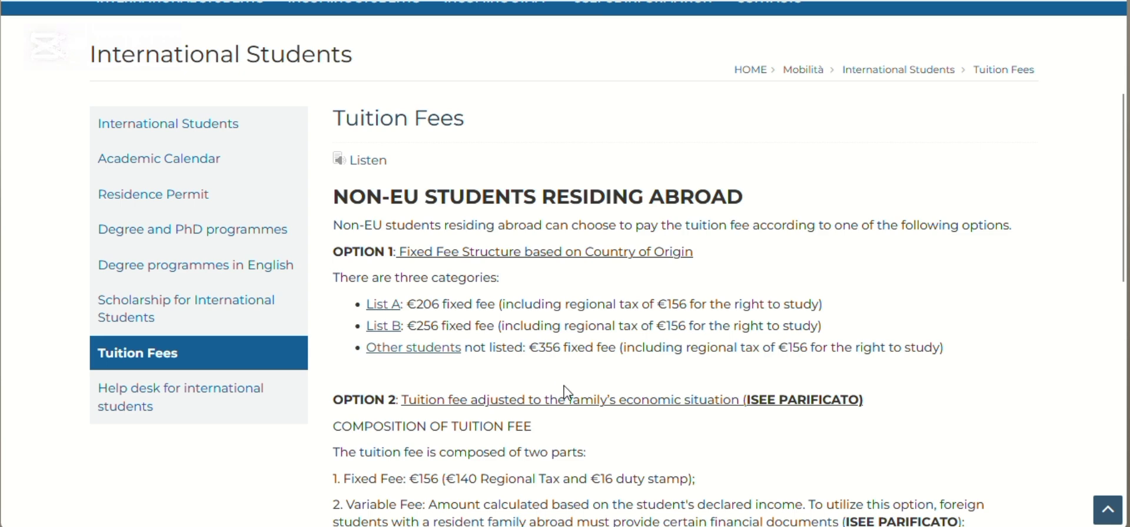
{"action": "scroll", "coordinate": [565, 392], "scroll_direction": "down", "scroll_amount": 2}
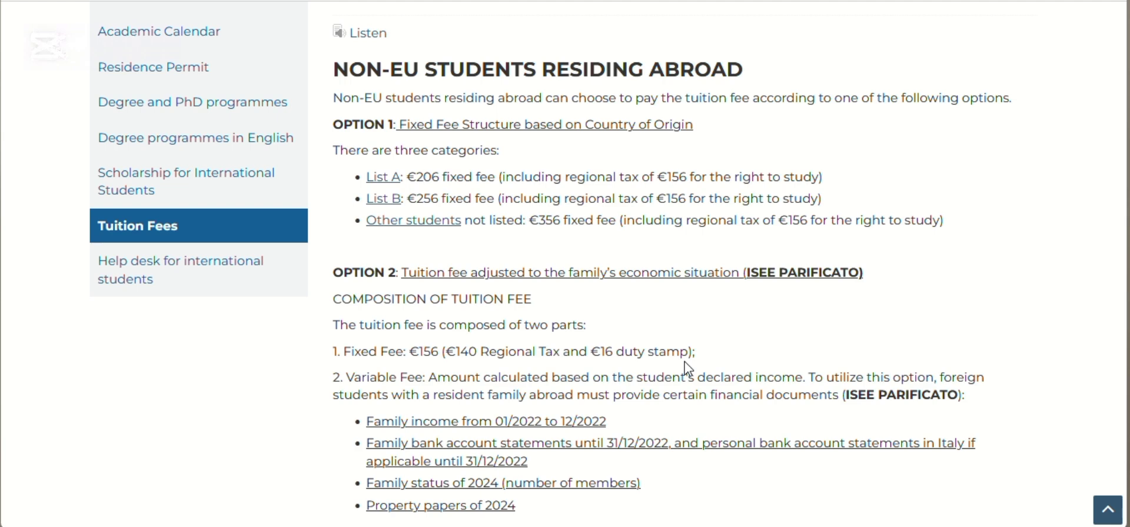
{"action": "left_click", "coordinate": [247, 145]}
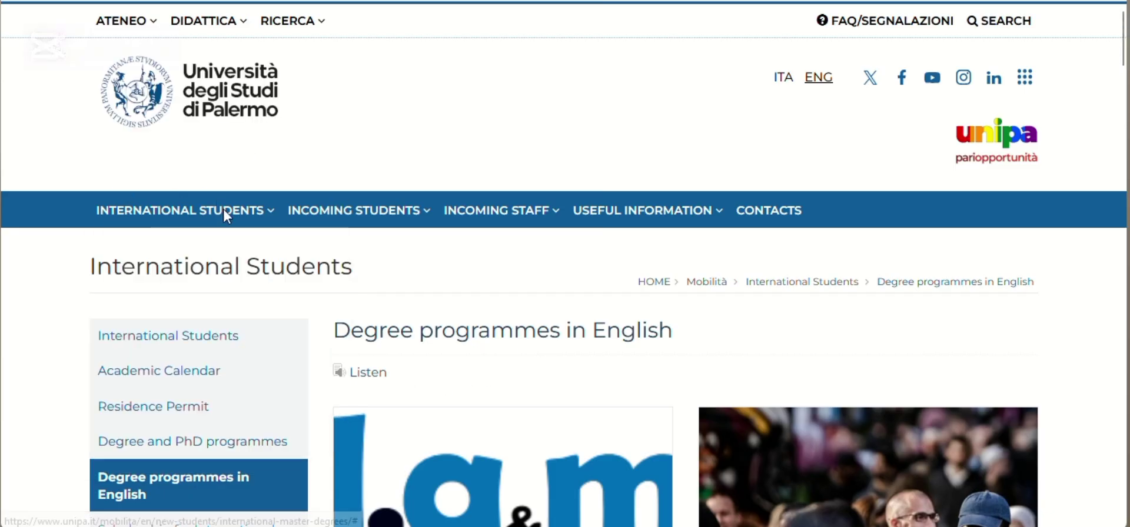
Step: Scroll the English-taught master's cards down to Management Engineering (LM-31)
{"action": "left_click", "coordinate": [264, 212]}
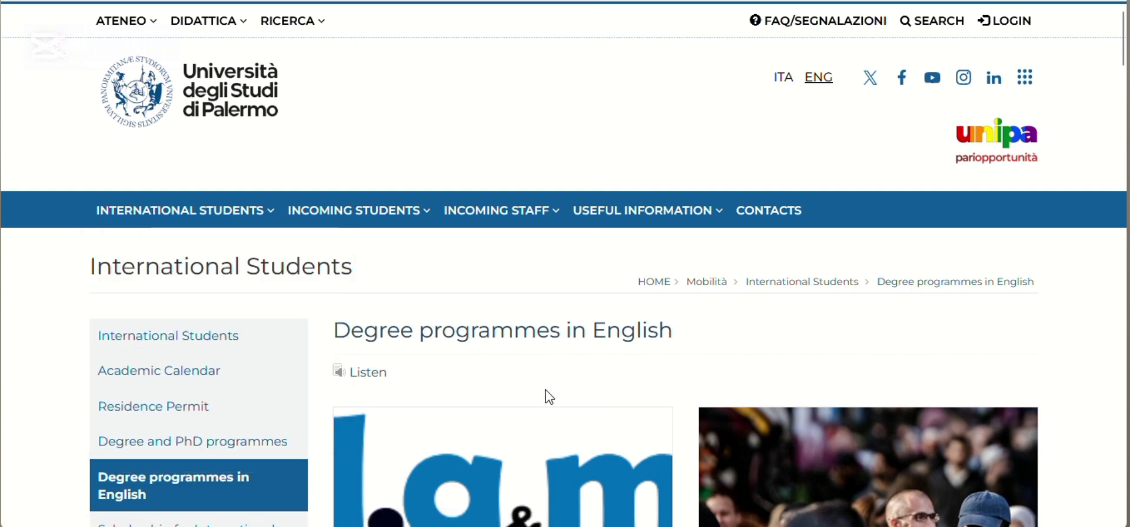
{"action": "scroll", "coordinate": [549, 397], "scroll_direction": "down", "scroll_amount": 7}
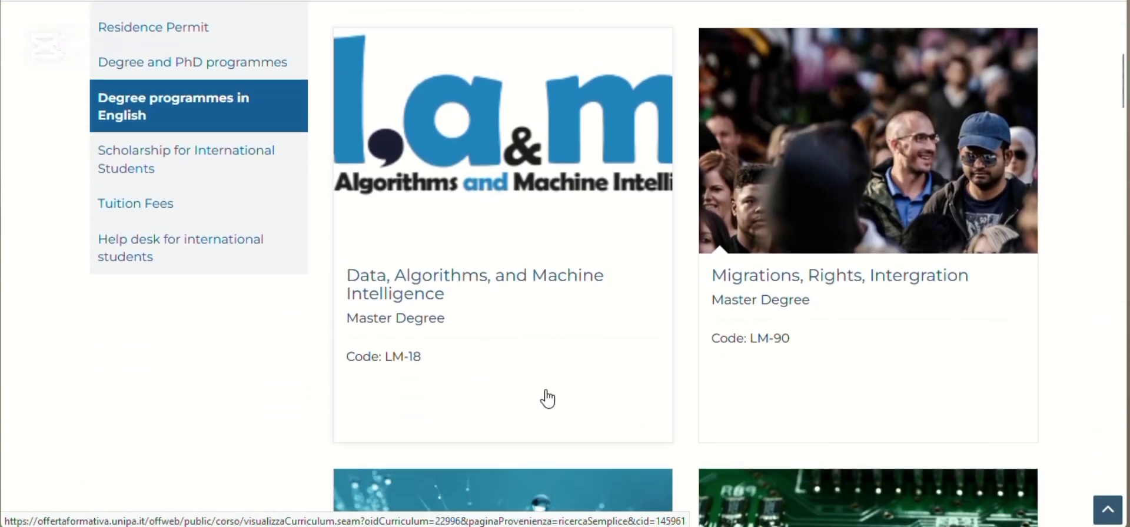
{"action": "scroll", "coordinate": [548, 397], "scroll_direction": "down", "scroll_amount": 5}
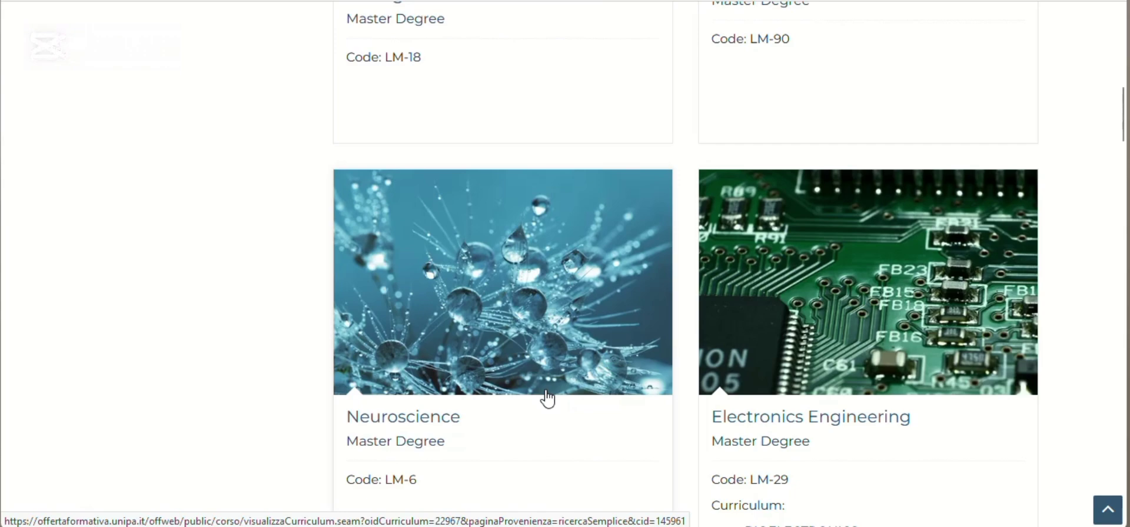
{"action": "scroll", "coordinate": [548, 397], "scroll_direction": "down", "scroll_amount": 2}
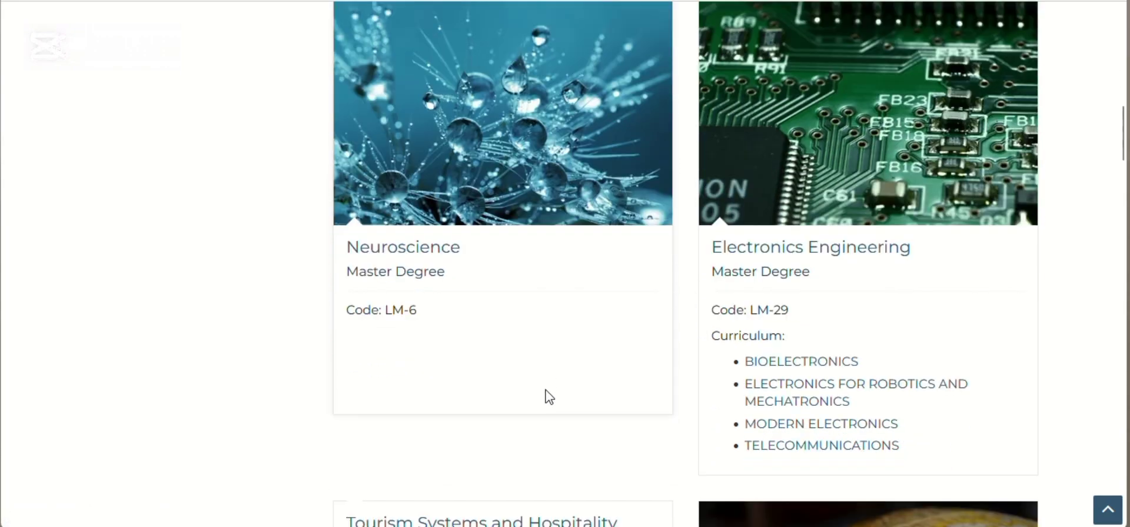
{"action": "scroll", "coordinate": [548, 397], "scroll_direction": "down", "scroll_amount": 11}
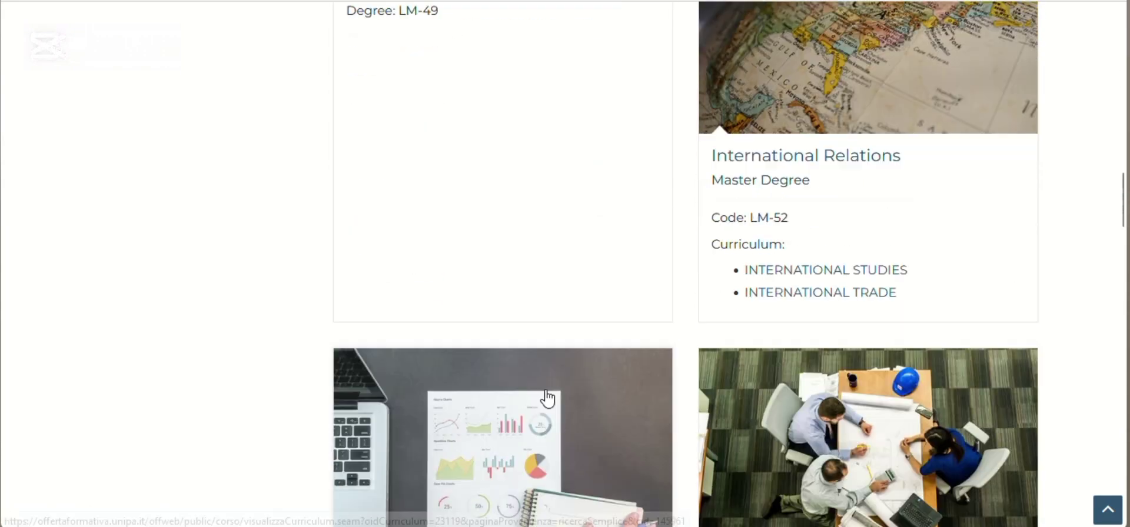
{"action": "scroll", "coordinate": [547, 398], "scroll_direction": "down", "scroll_amount": 6}
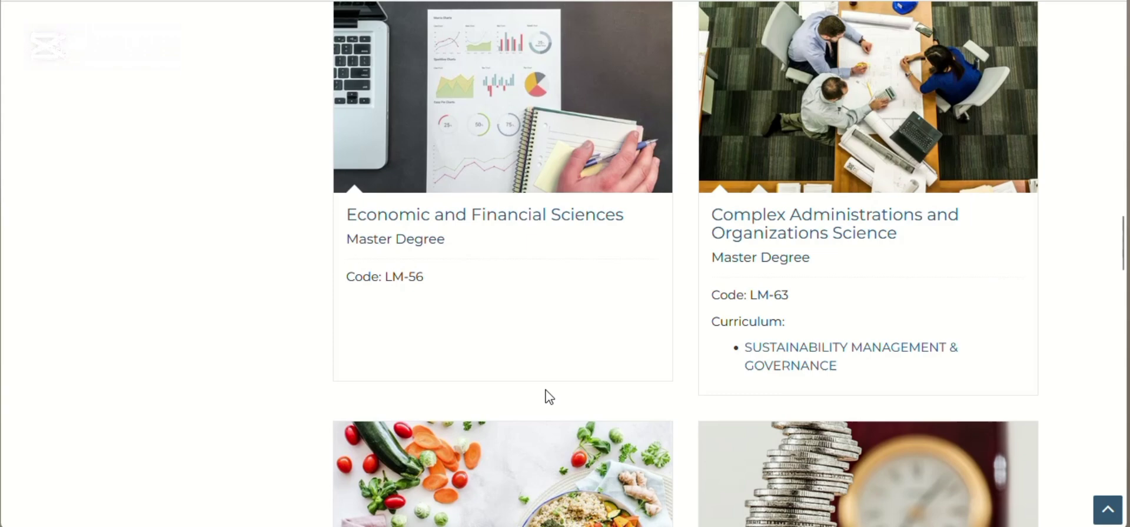
{"action": "scroll", "coordinate": [549, 398], "scroll_direction": "down", "scroll_amount": 7}
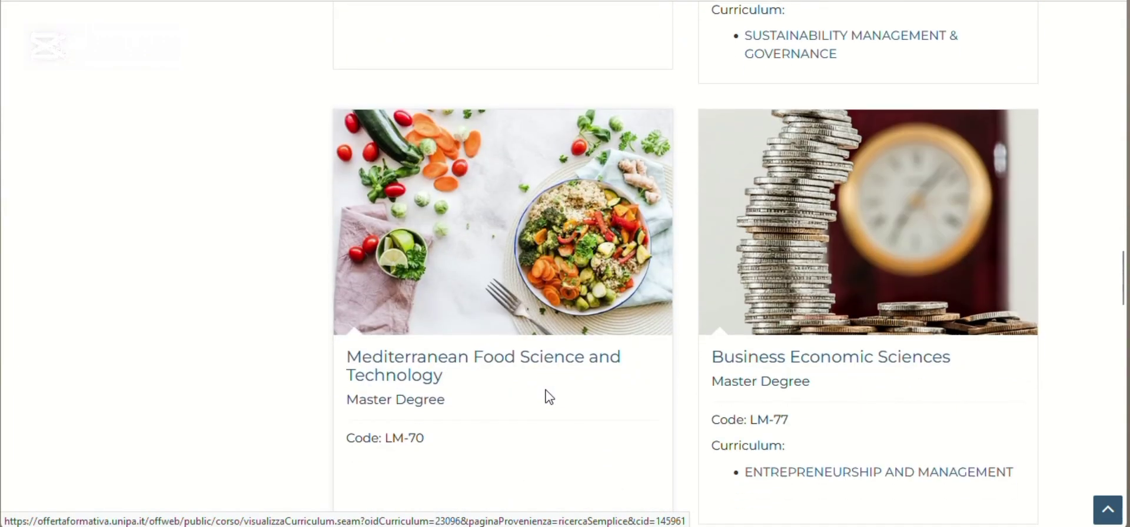
{"action": "scroll", "coordinate": [548, 397], "scroll_direction": "down", "scroll_amount": 1}
{"action": "scroll", "coordinate": [548, 396], "scroll_direction": "down", "scroll_amount": 7}
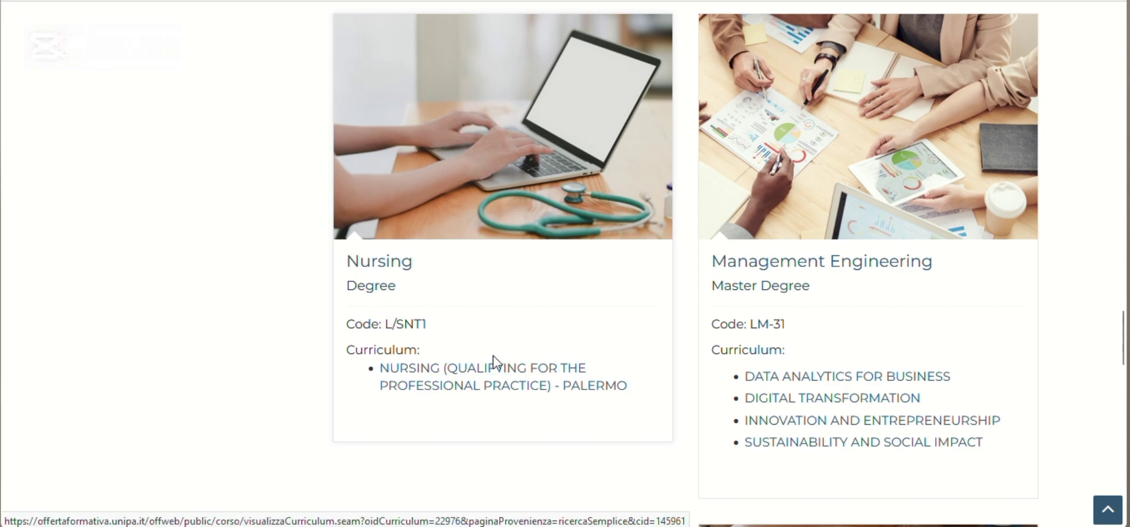
Step: Open the Data, Algorithms, and Machine Intelligence course page from the programme list
{"action": "scroll", "coordinate": [495, 364], "scroll_direction": "up", "scroll_amount": 12}
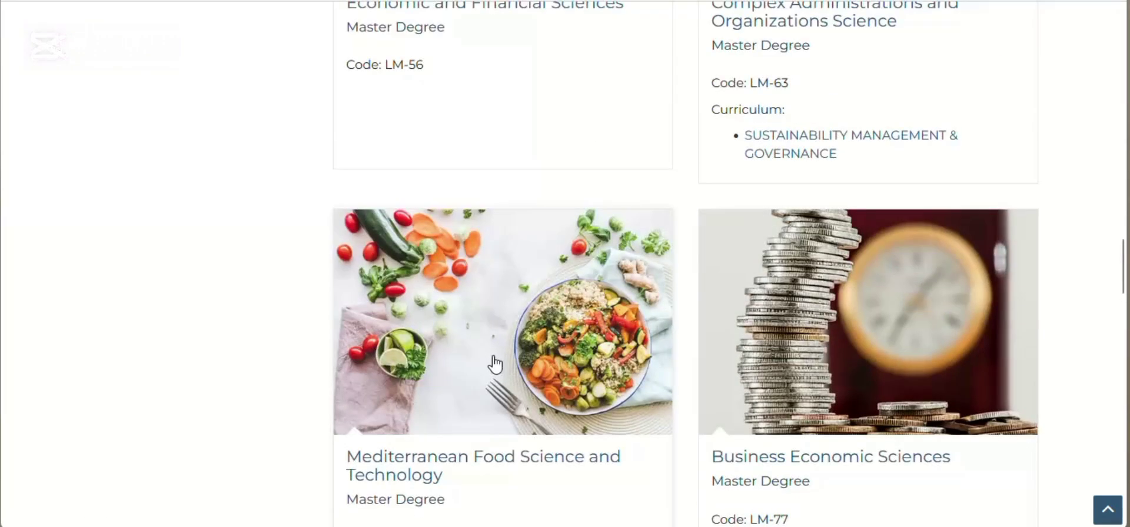
{"action": "scroll", "coordinate": [494, 364], "scroll_direction": "up", "scroll_amount": 10}
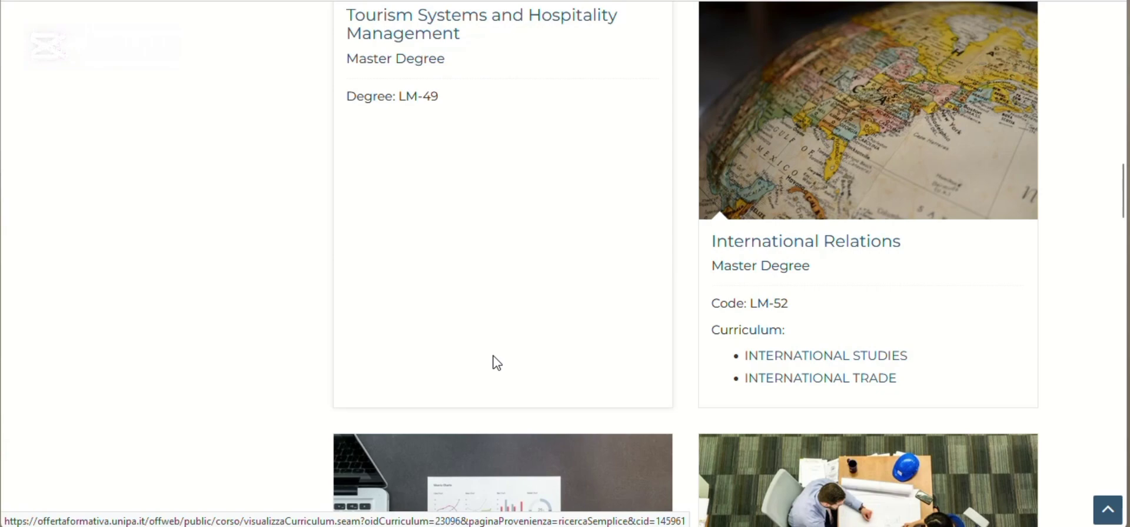
{"action": "scroll", "coordinate": [494, 364], "scroll_direction": "up", "scroll_amount": 12}
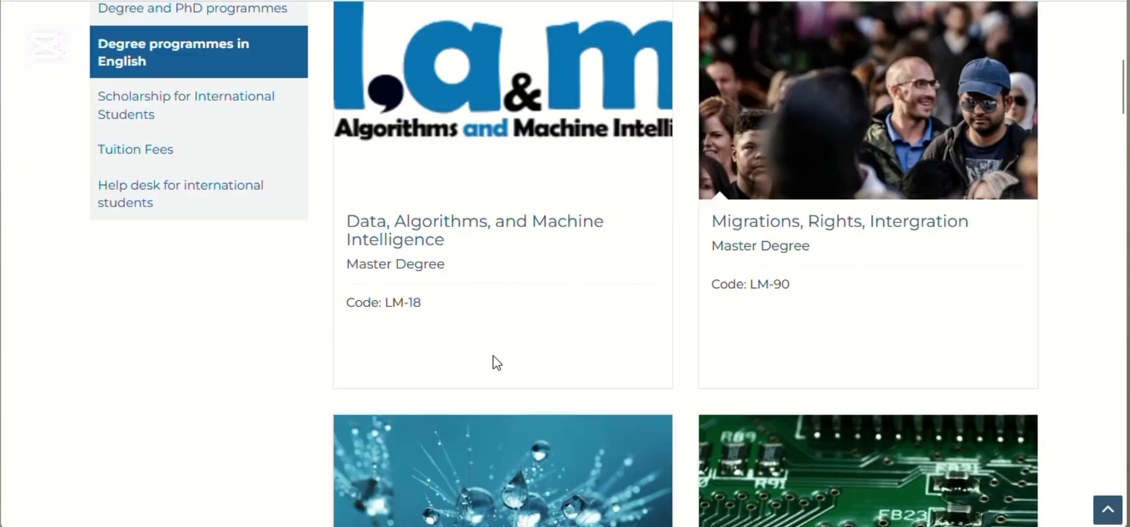
{"action": "scroll", "coordinate": [494, 363], "scroll_direction": "down", "scroll_amount": 1}
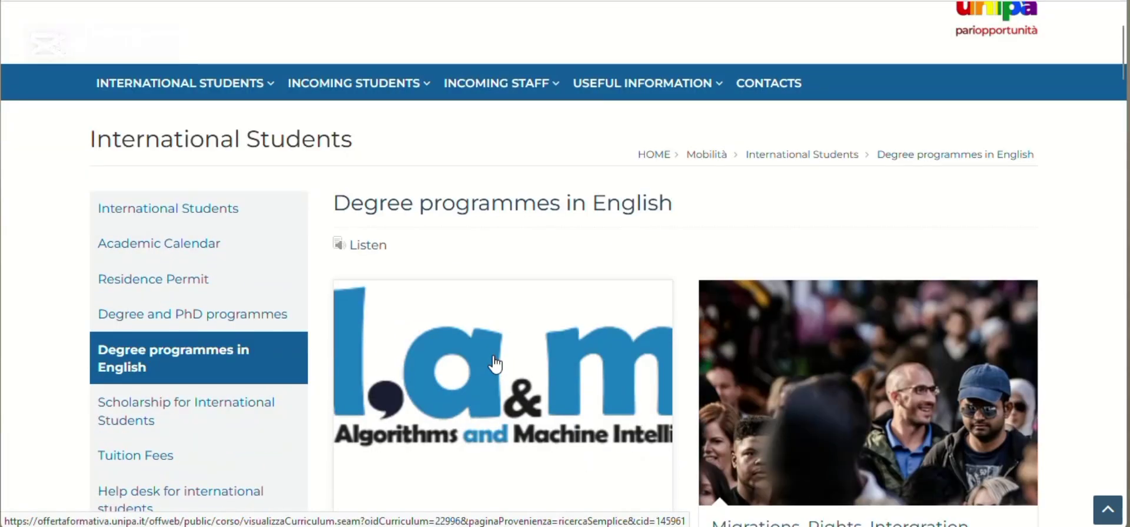
{"action": "scroll", "coordinate": [494, 364], "scroll_direction": "down", "scroll_amount": 2}
{"action": "scroll", "coordinate": [494, 364], "scroll_direction": "down", "scroll_amount": 2}
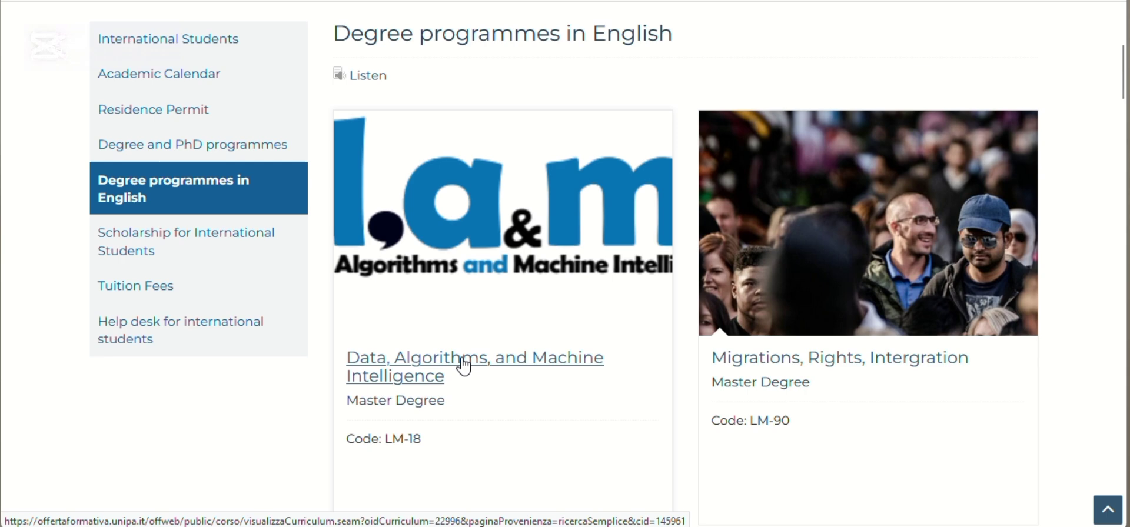
{"action": "left_click", "coordinate": [465, 365]}
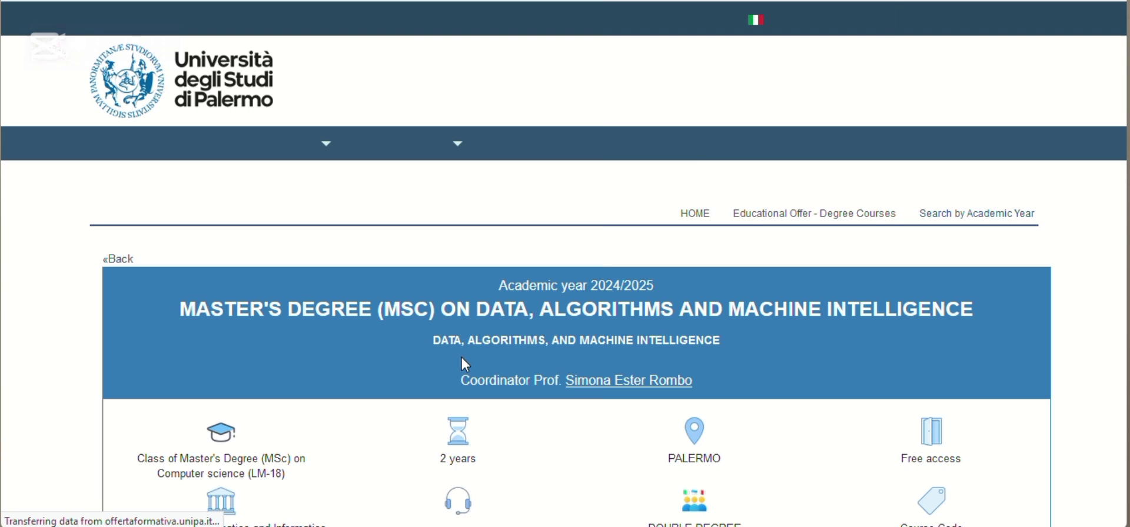
Step: Scroll through the 2270 Data, Algorithms, and Machine Intelligence details (Palermo, LM-18)
{"action": "scroll", "coordinate": [512, 383], "scroll_direction": "down", "scroll_amount": 4}
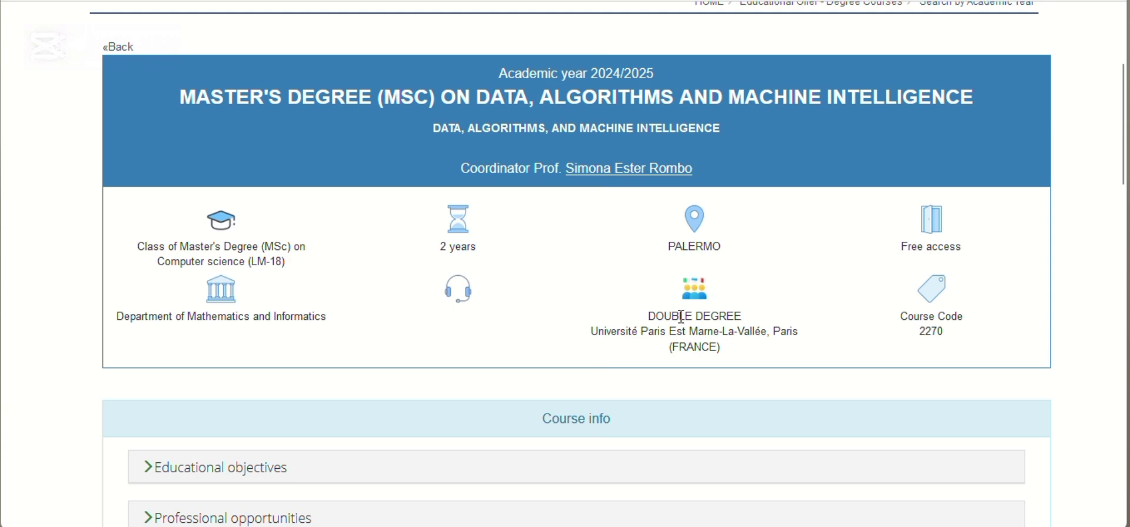
{"action": "scroll", "coordinate": [682, 317], "scroll_direction": "down", "scroll_amount": 5}
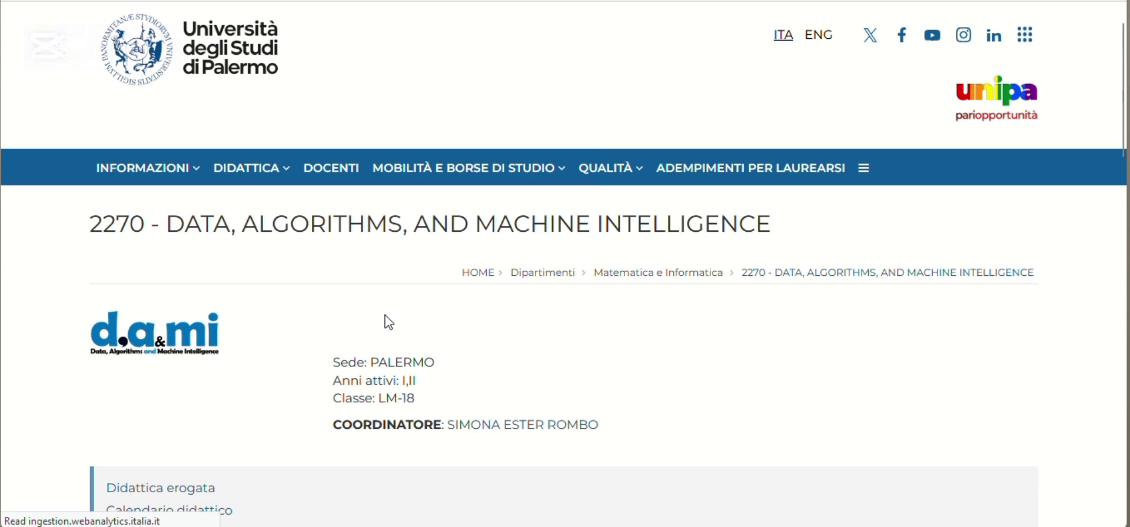
{"action": "scroll", "coordinate": [389, 322], "scroll_direction": "down", "scroll_amount": 2}
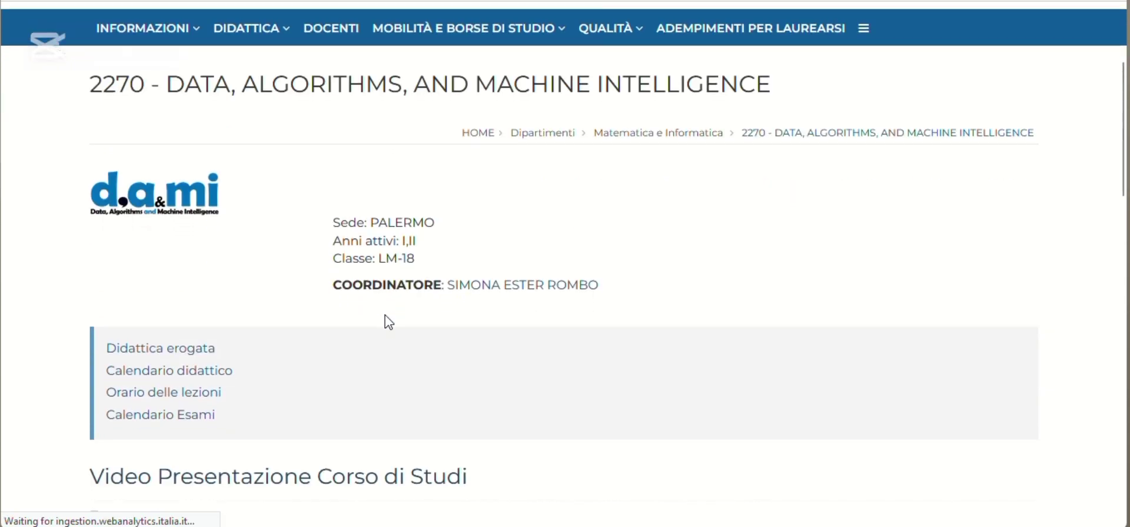
{"action": "scroll", "coordinate": [388, 322], "scroll_direction": "down", "scroll_amount": 2}
{"action": "scroll", "coordinate": [388, 322], "scroll_direction": "down", "scroll_amount": 6}
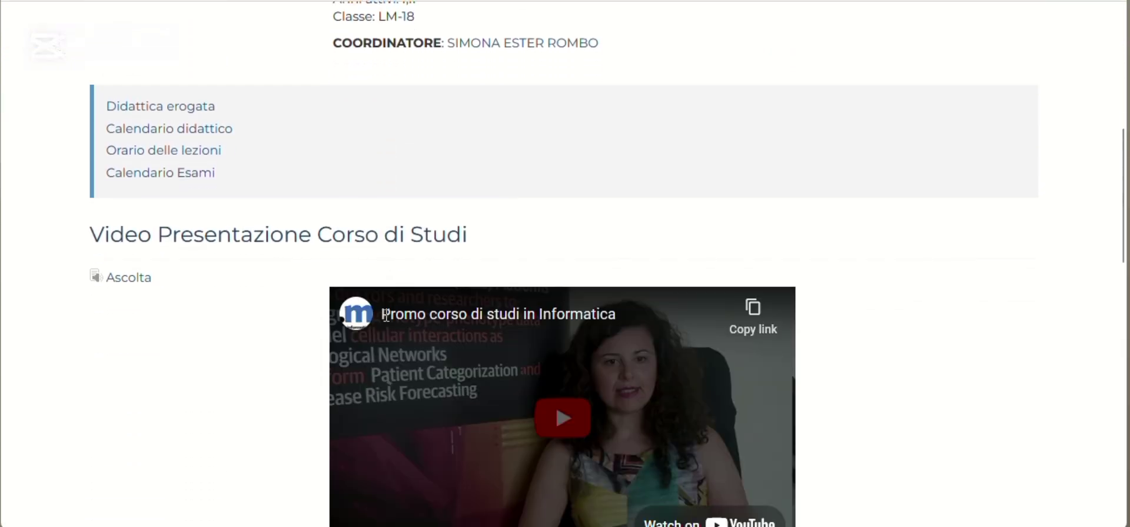
{"action": "scroll", "coordinate": [386, 315], "scroll_direction": "down", "scroll_amount": 1}
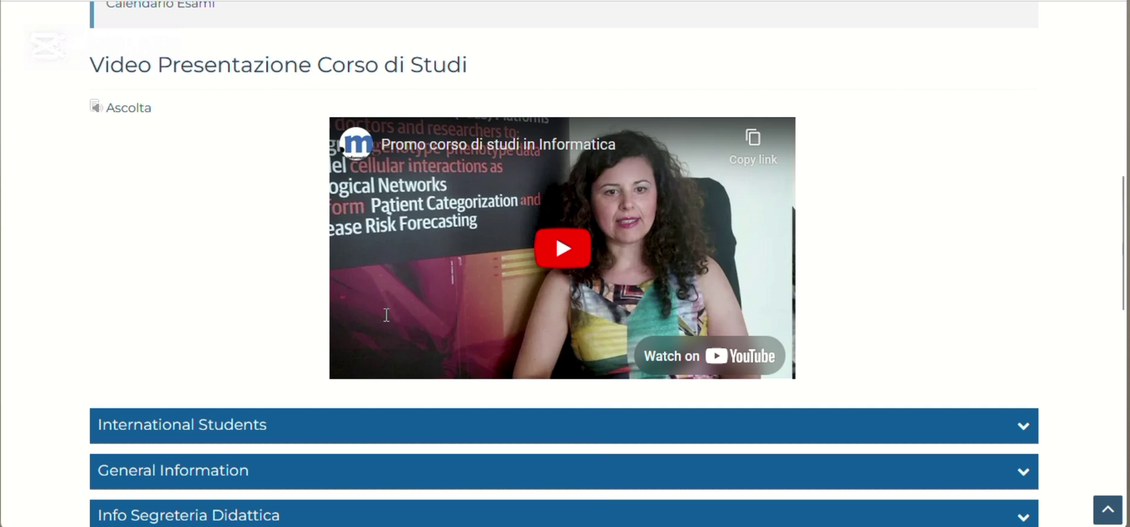
{"action": "scroll", "coordinate": [387, 316], "scroll_direction": "down", "scroll_amount": 2}
{"action": "scroll", "coordinate": [1034, 351], "scroll_direction": "down", "scroll_amount": 2}
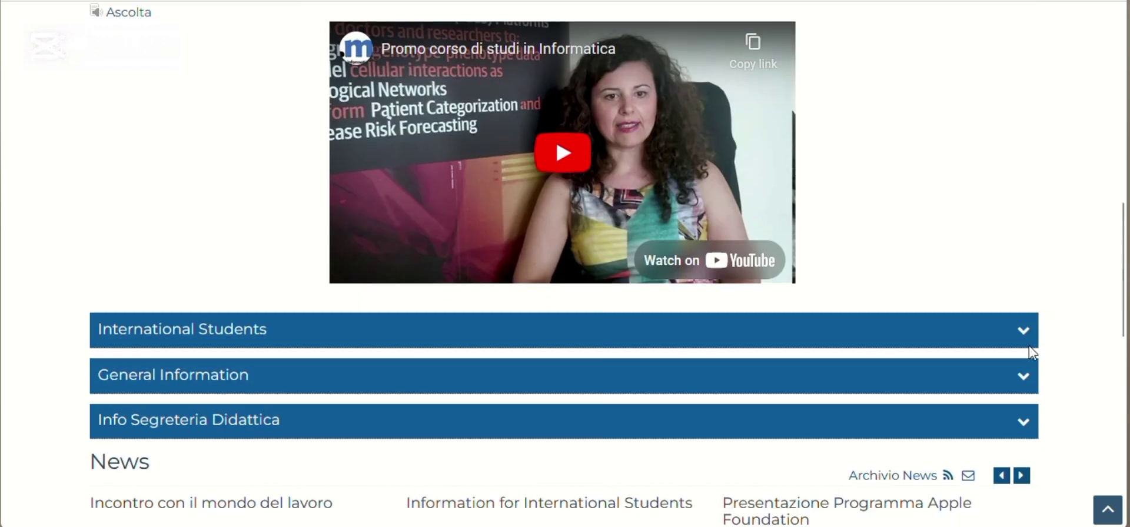
{"action": "left_click", "coordinate": [1022, 347]}
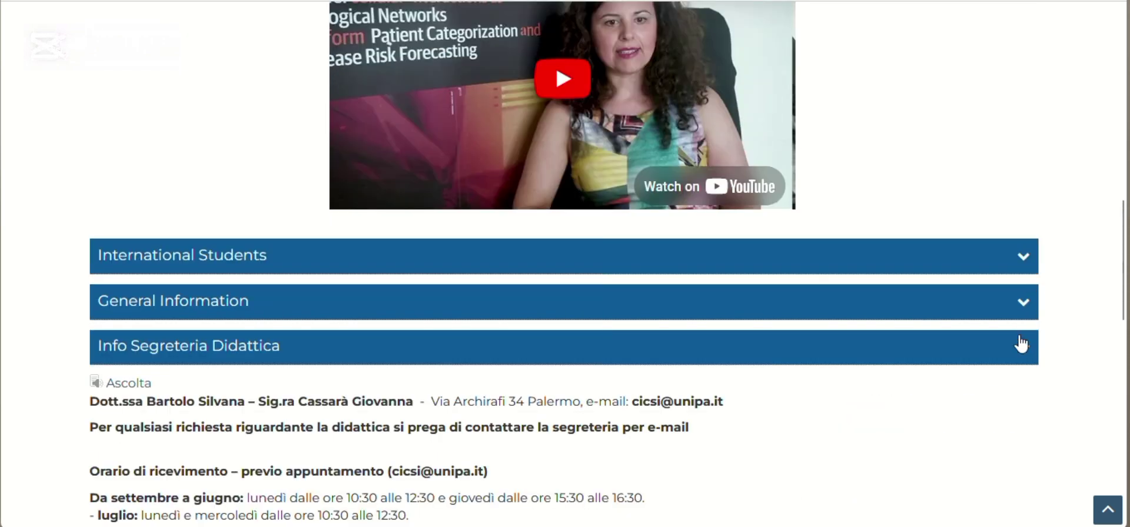
{"action": "left_click", "coordinate": [1022, 349]}
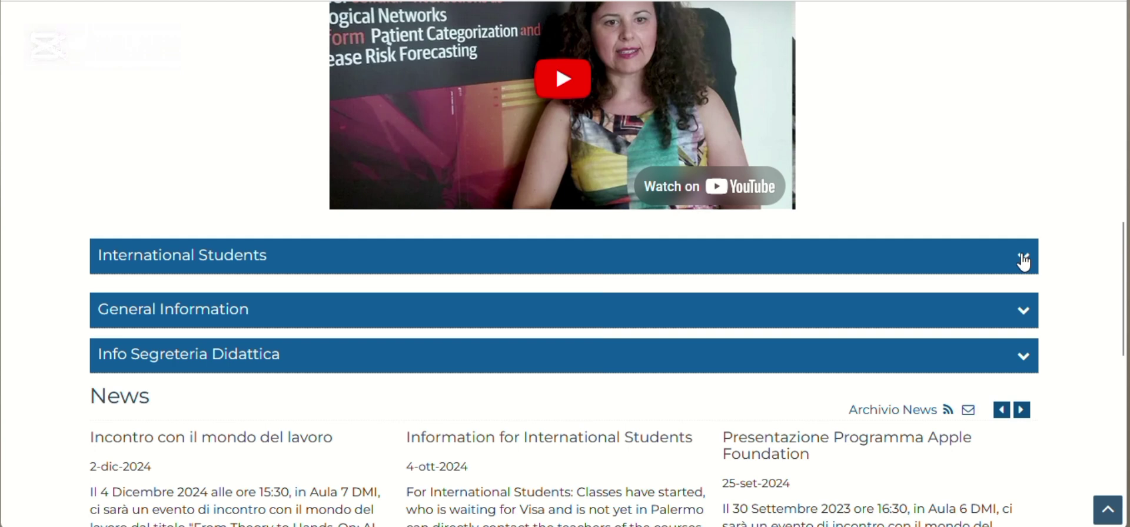
{"action": "left_click", "coordinate": [1024, 258]}
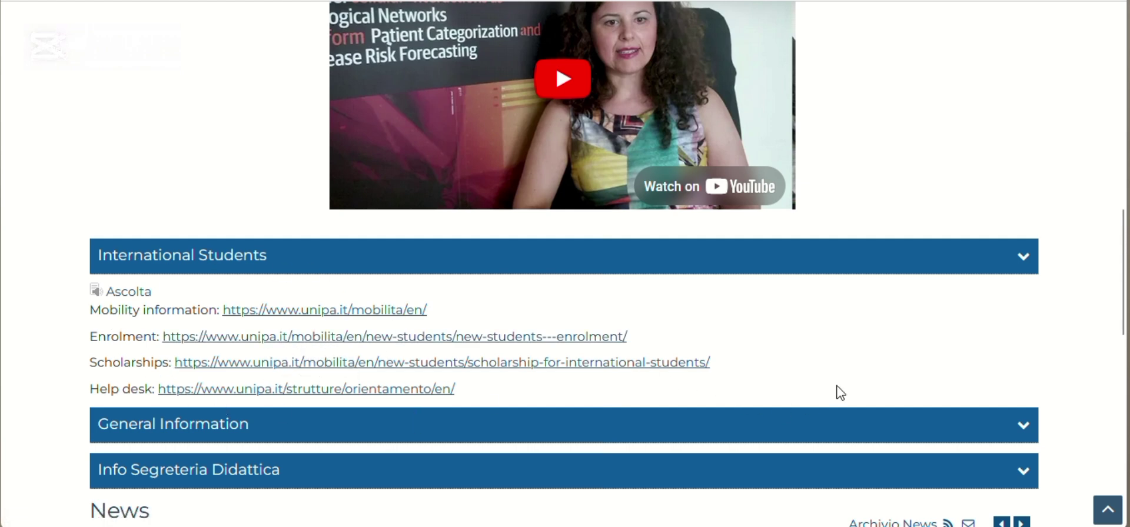
{"action": "left_click", "coordinate": [1029, 265]}
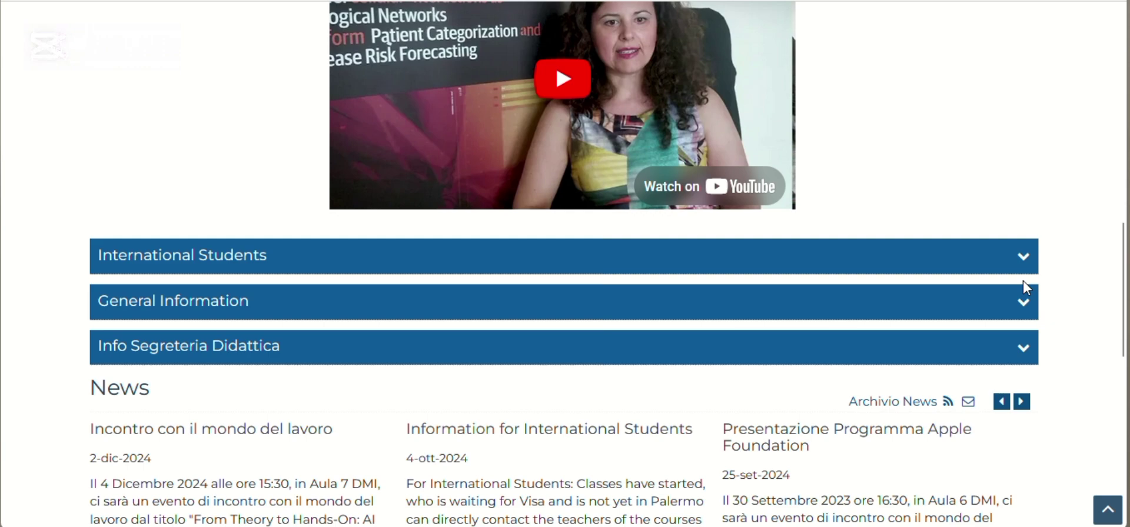
Step: Expand General Information and read the English-taught classes and admission requirements
{"action": "left_click", "coordinate": [1025, 303]}
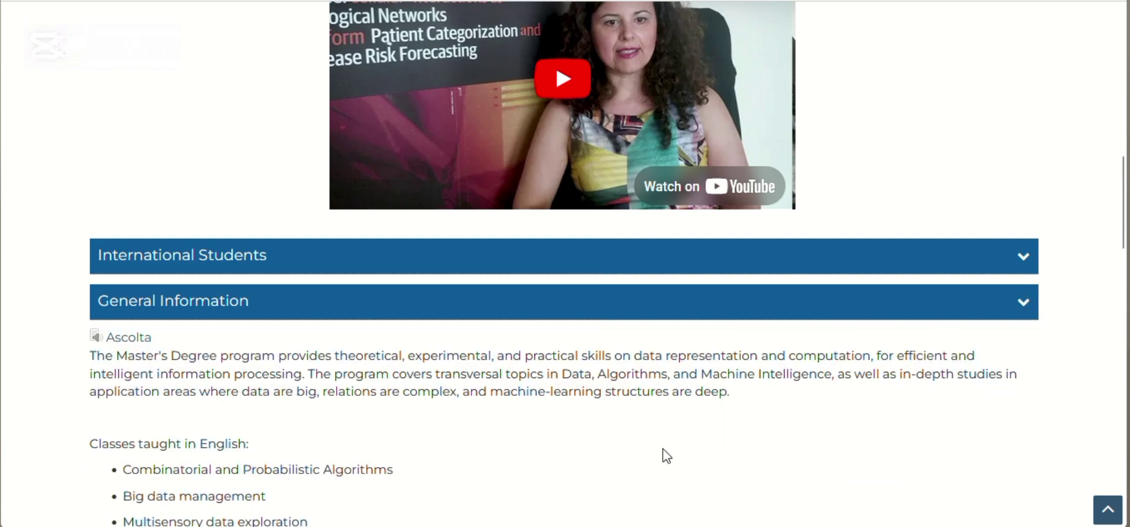
{"action": "scroll", "coordinate": [666, 457], "scroll_direction": "down", "scroll_amount": 2}
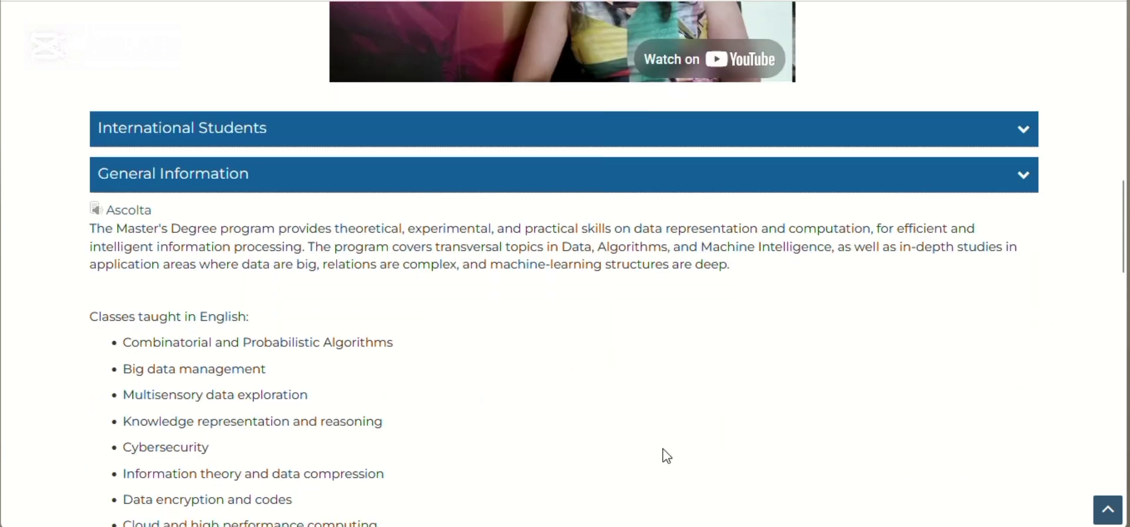
{"action": "scroll", "coordinate": [666, 456], "scroll_direction": "down", "scroll_amount": 1}
{"action": "scroll", "coordinate": [667, 456], "scroll_direction": "down", "scroll_amount": 2}
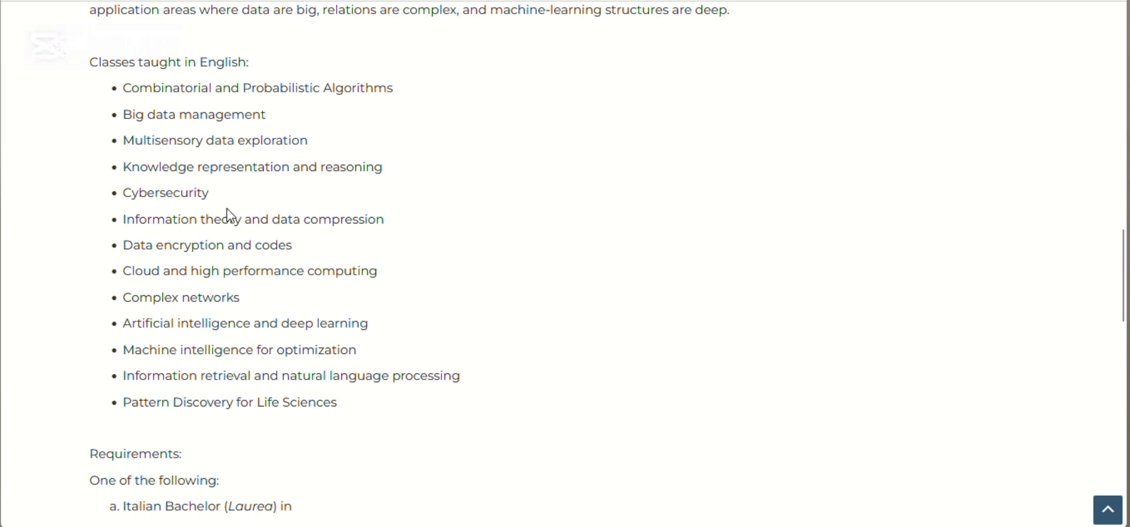
{"action": "scroll", "coordinate": [230, 216], "scroll_direction": "down", "scroll_amount": 4}
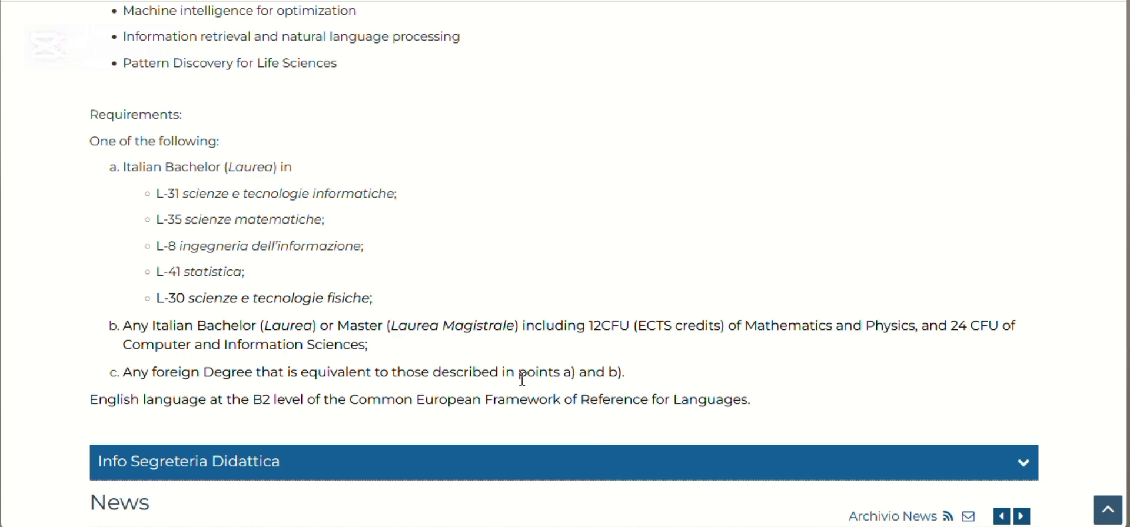
{"action": "scroll", "coordinate": [522, 379], "scroll_direction": "up", "scroll_amount": 5}
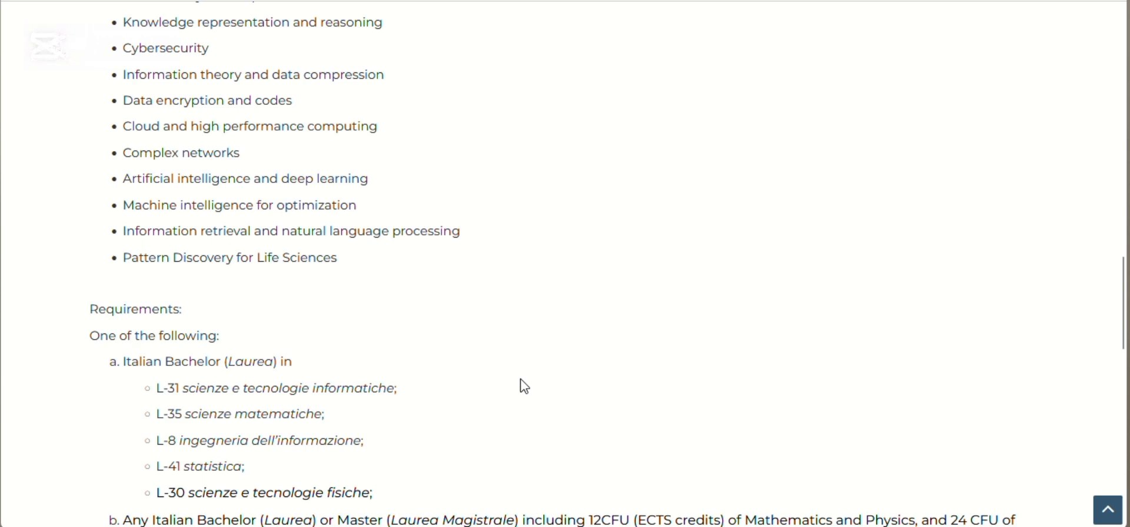
{"action": "scroll", "coordinate": [522, 384], "scroll_direction": "up", "scroll_amount": 7}
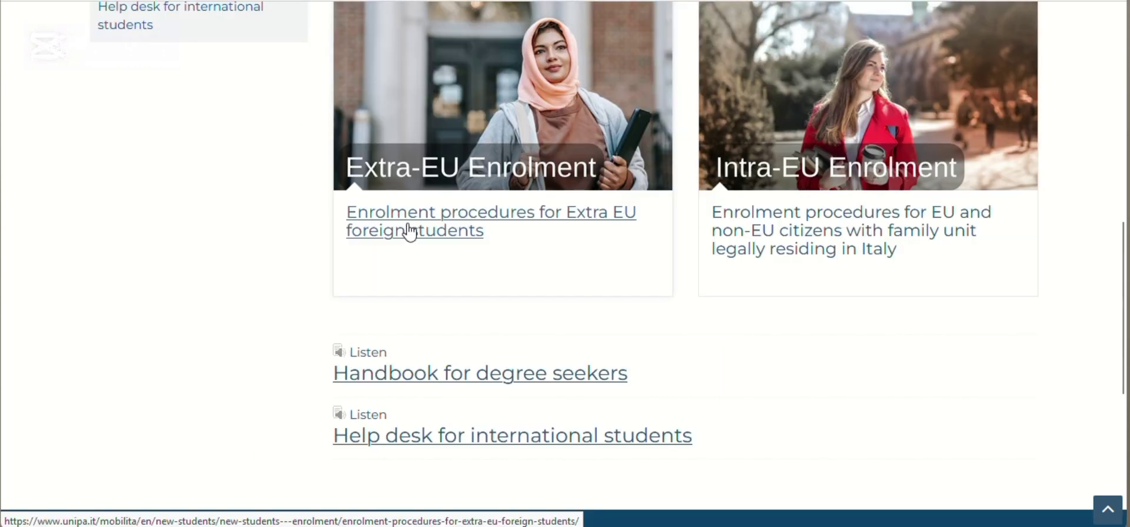
Step: Open the Extra-EU enrolment procedures and scroll to the Master and Bachelor course sections
{"action": "left_click", "coordinate": [410, 231]}
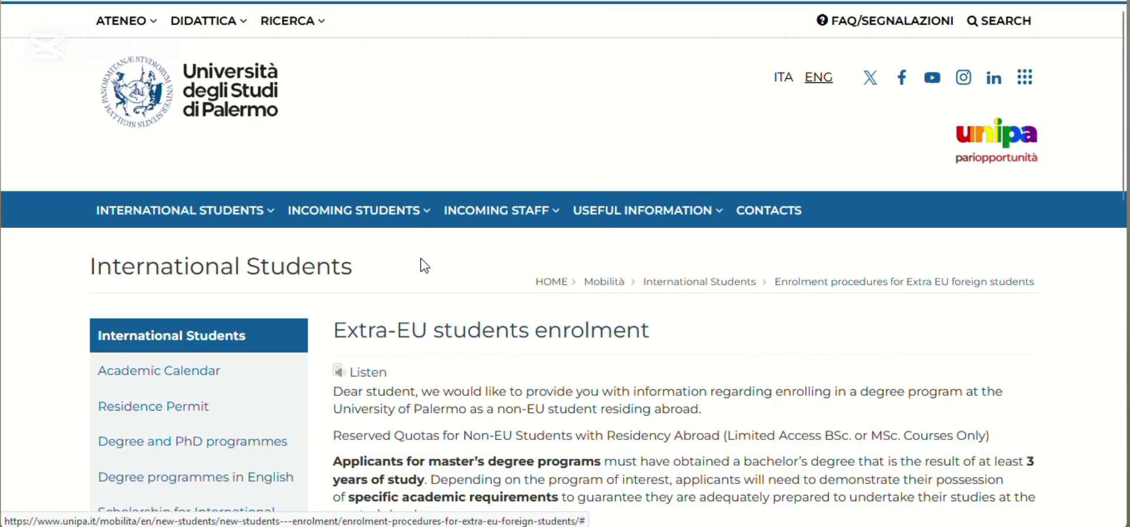
{"action": "scroll", "coordinate": [433, 318], "scroll_direction": "down", "scroll_amount": 5}
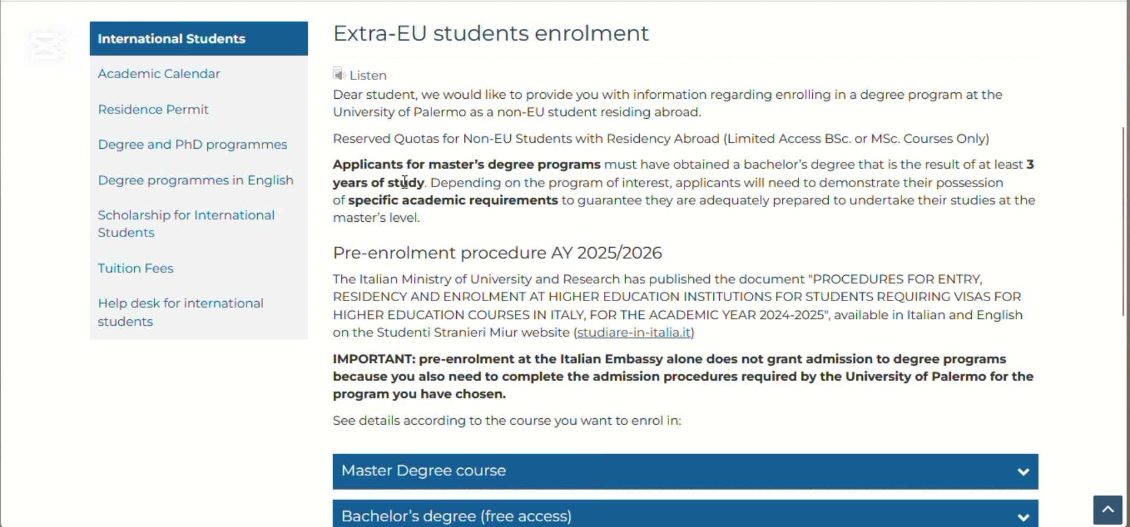
{"action": "scroll", "coordinate": [405, 183], "scroll_direction": "down", "scroll_amount": 2}
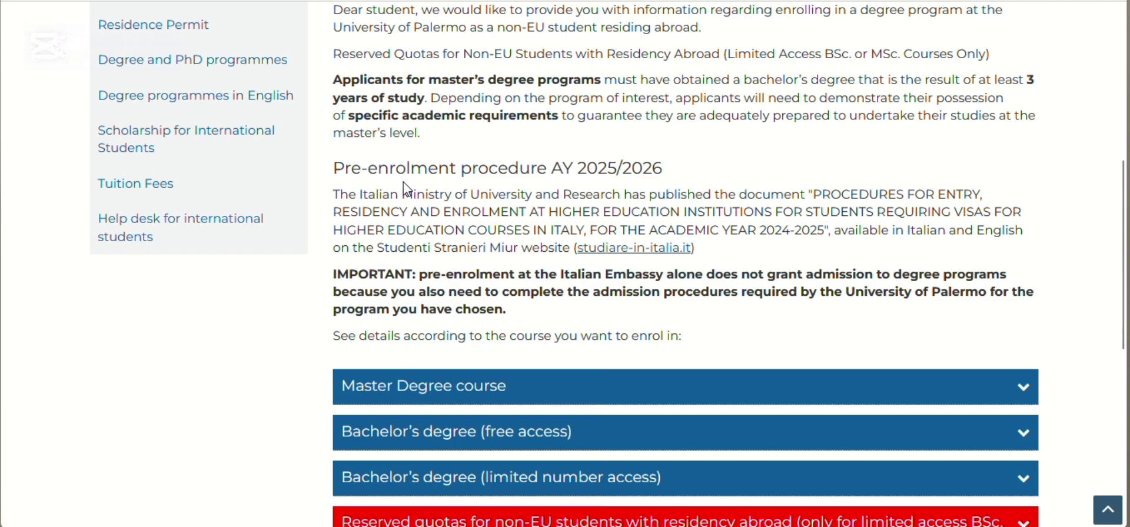
{"action": "scroll", "coordinate": [405, 187], "scroll_direction": "down", "scroll_amount": 2}
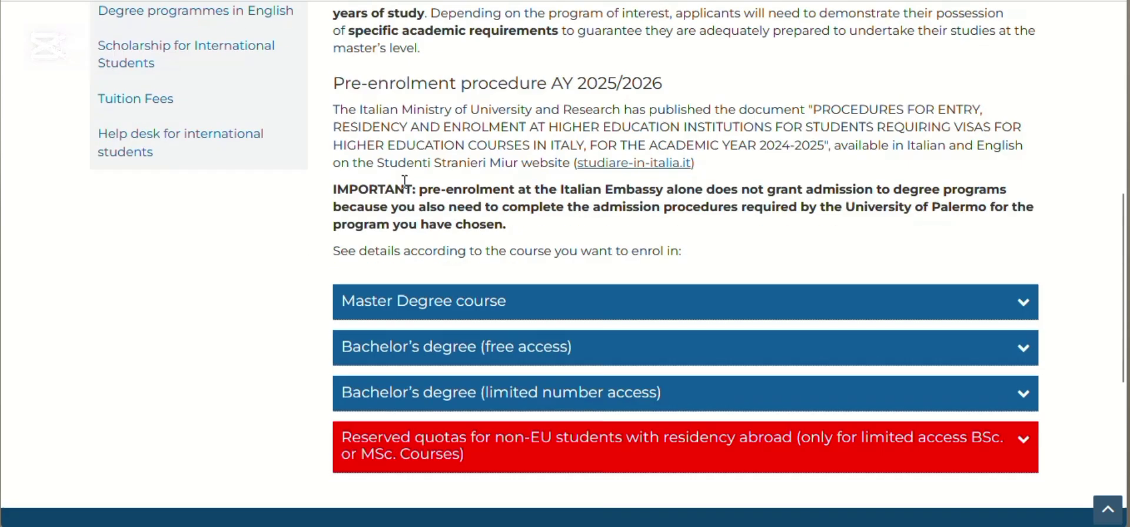
{"action": "scroll", "coordinate": [405, 183], "scroll_direction": "down", "scroll_amount": 2}
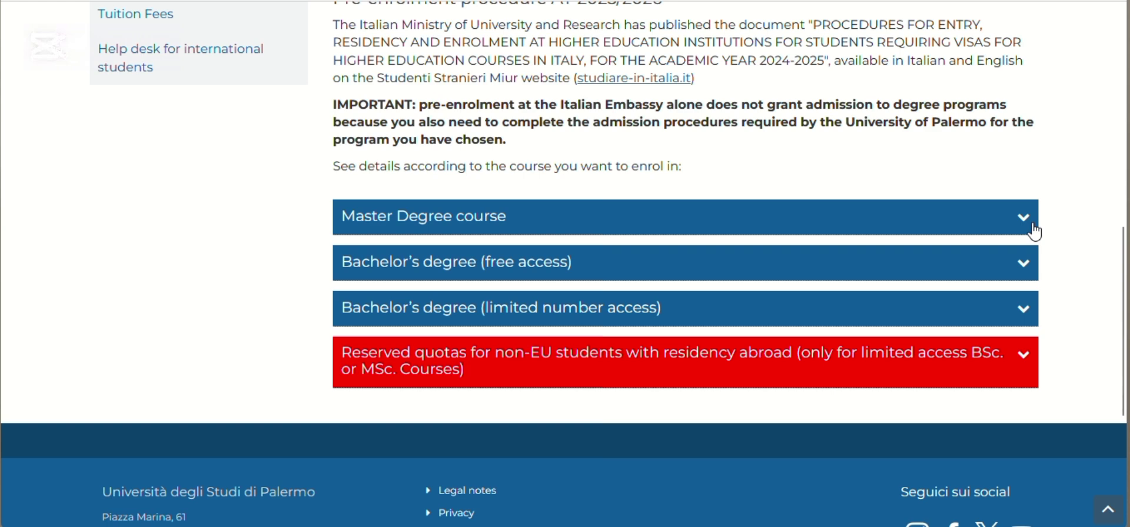
Step: Expand the Master Degree course section and read its 2025/2026 deadlines and UNIPA portal steps
{"action": "left_click", "coordinate": [1024, 265]}
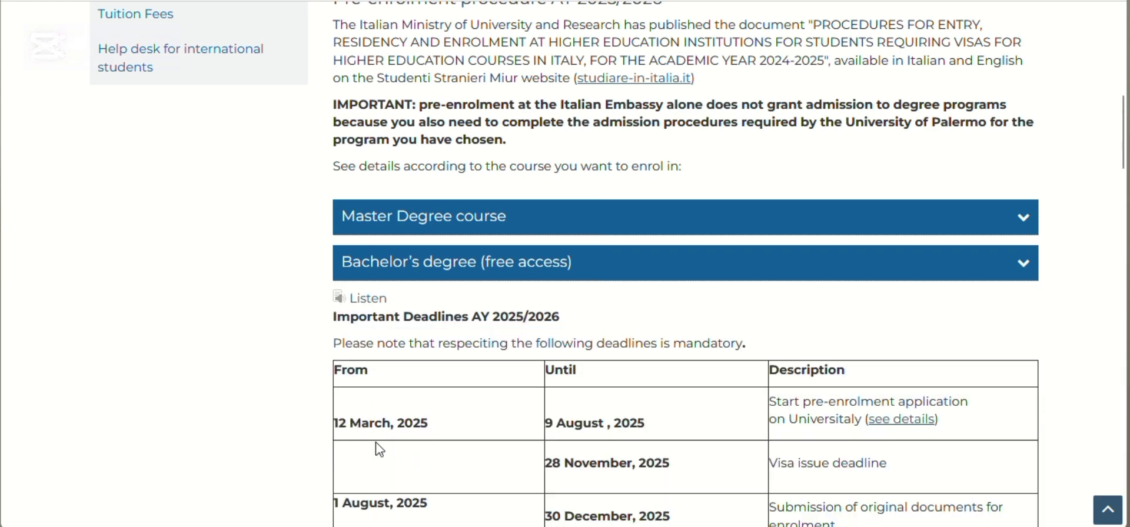
{"action": "left_click", "coordinate": [1026, 266]}
{"action": "left_click", "coordinate": [1027, 222]}
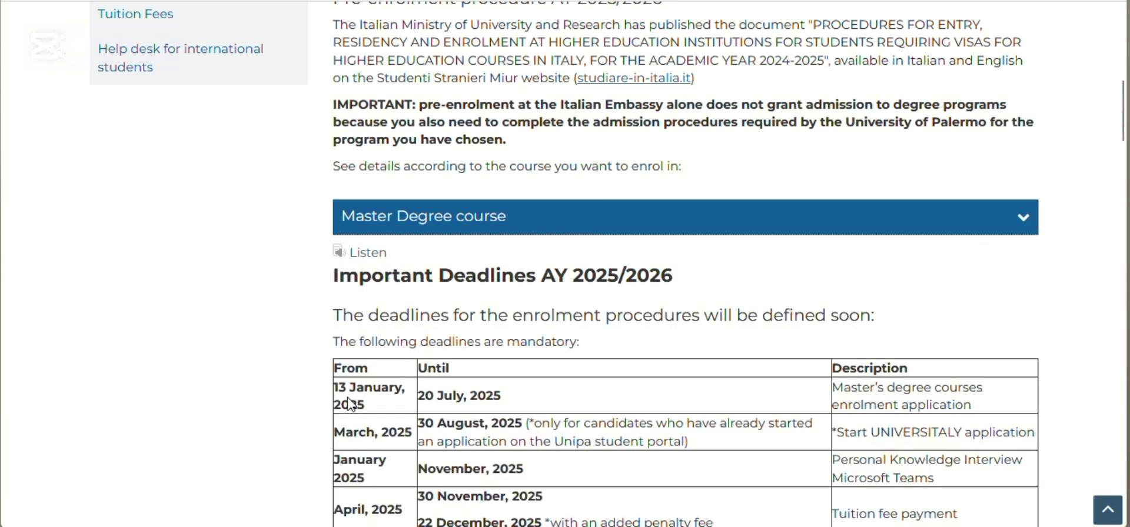
{"action": "scroll", "coordinate": [350, 405], "scroll_direction": "down", "scroll_amount": 2}
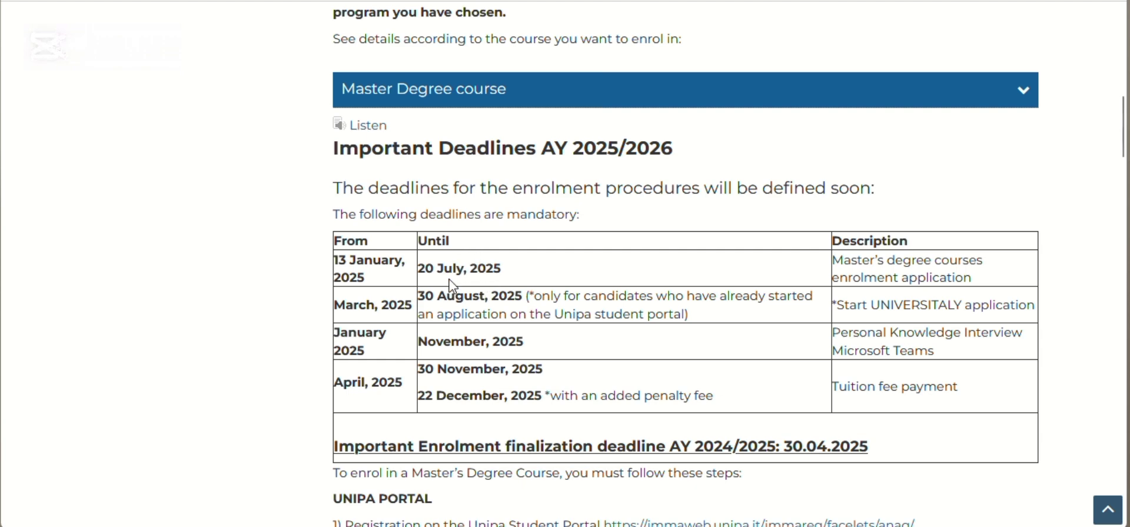
{"action": "scroll", "coordinate": [452, 287], "scroll_direction": "down", "scroll_amount": 3}
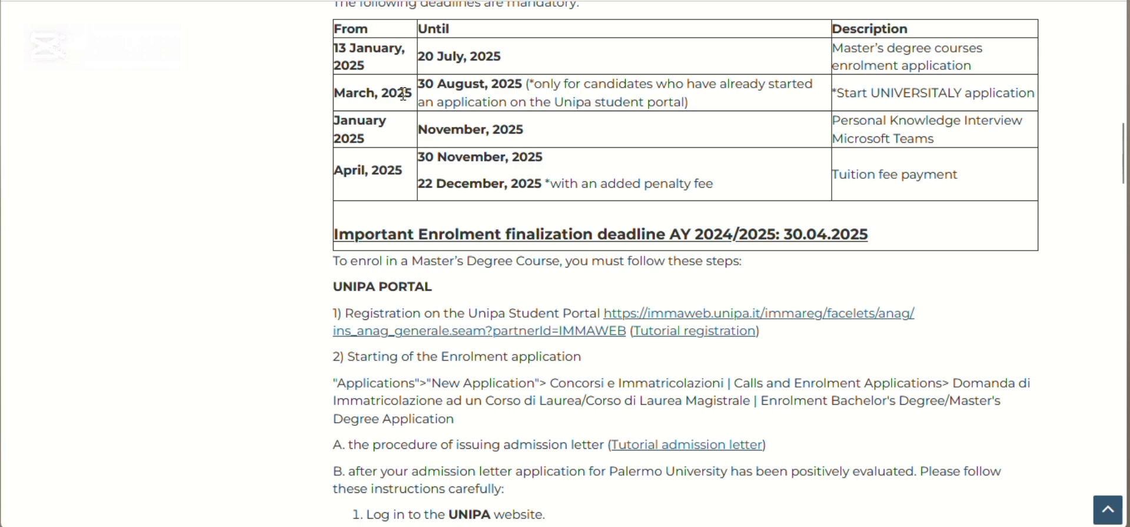
{"action": "scroll", "coordinate": [548, 181], "scroll_direction": "down", "scroll_amount": 2}
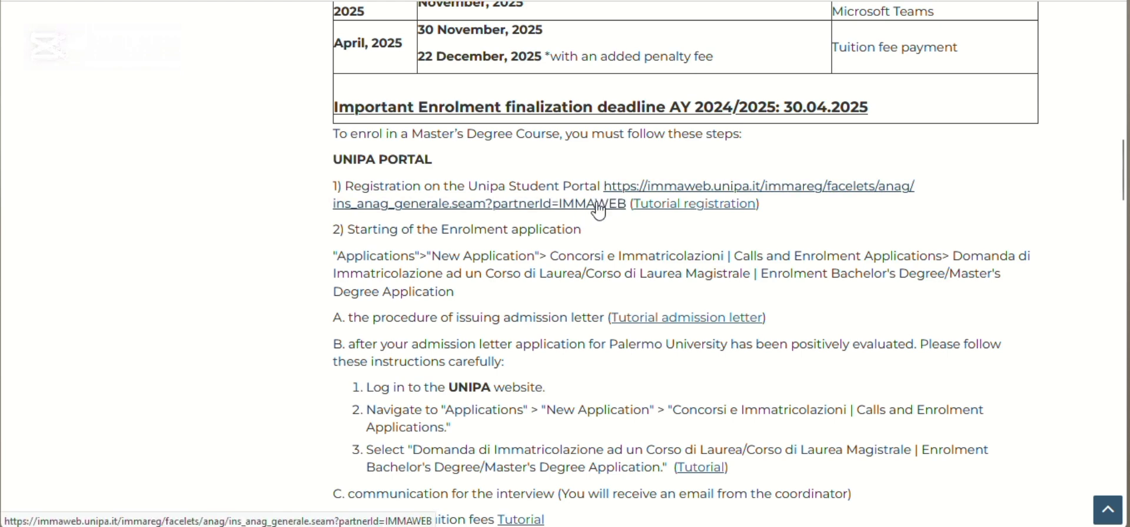
Step: Open the Student Portal registration page, translate it into English, and go to International Students
{"action": "left_click", "coordinate": [536, 208]}
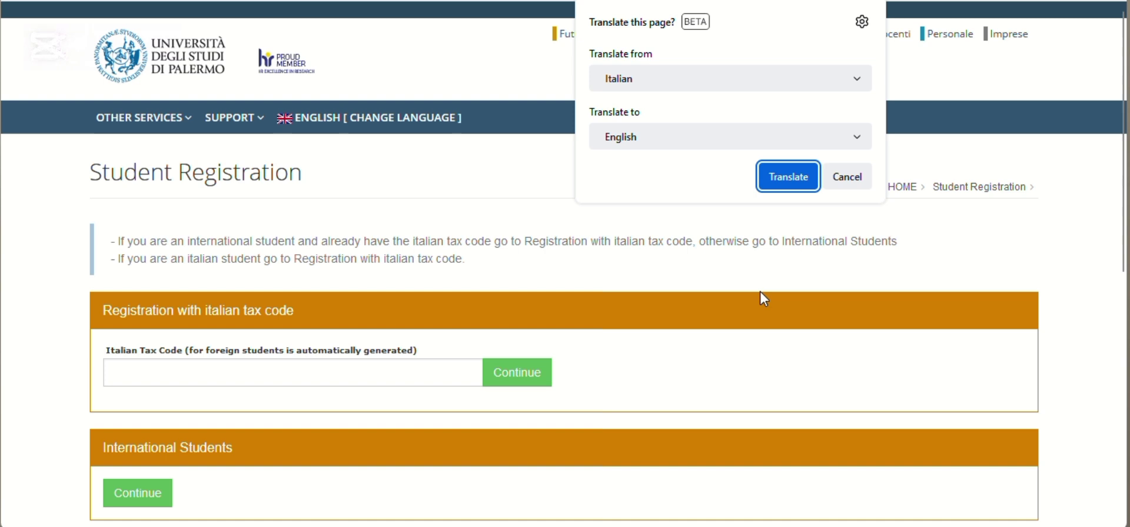
{"action": "left_click", "coordinate": [795, 179]}
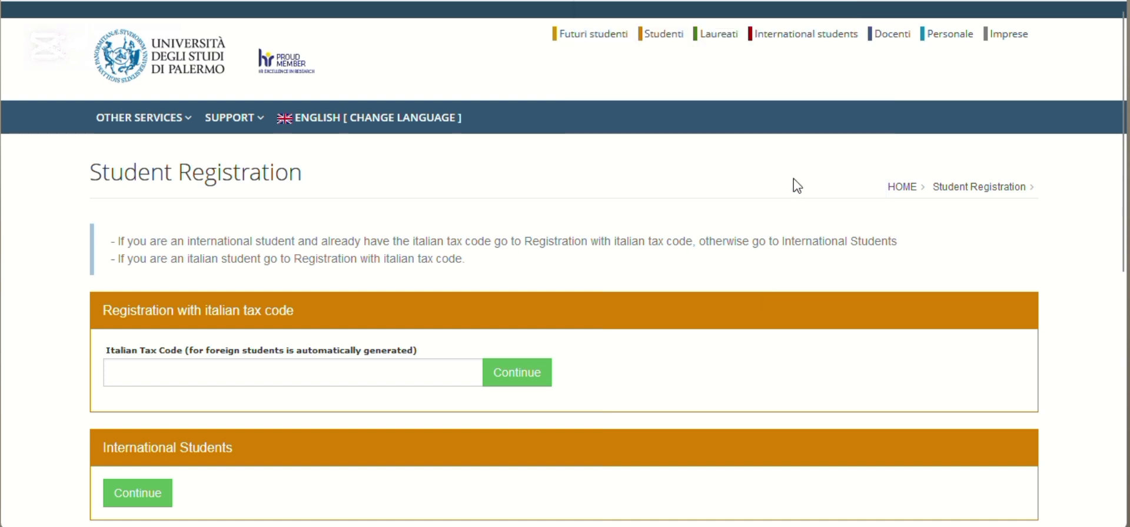
{"action": "scroll", "coordinate": [796, 186], "scroll_direction": "down", "scroll_amount": 2}
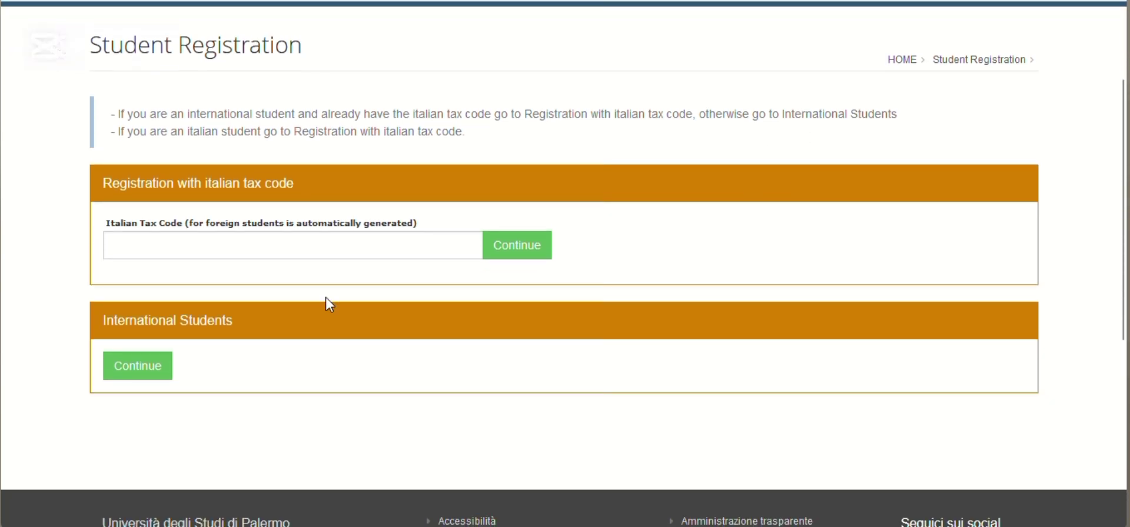
{"action": "scroll", "coordinate": [330, 304], "scroll_direction": "down", "scroll_amount": 1}
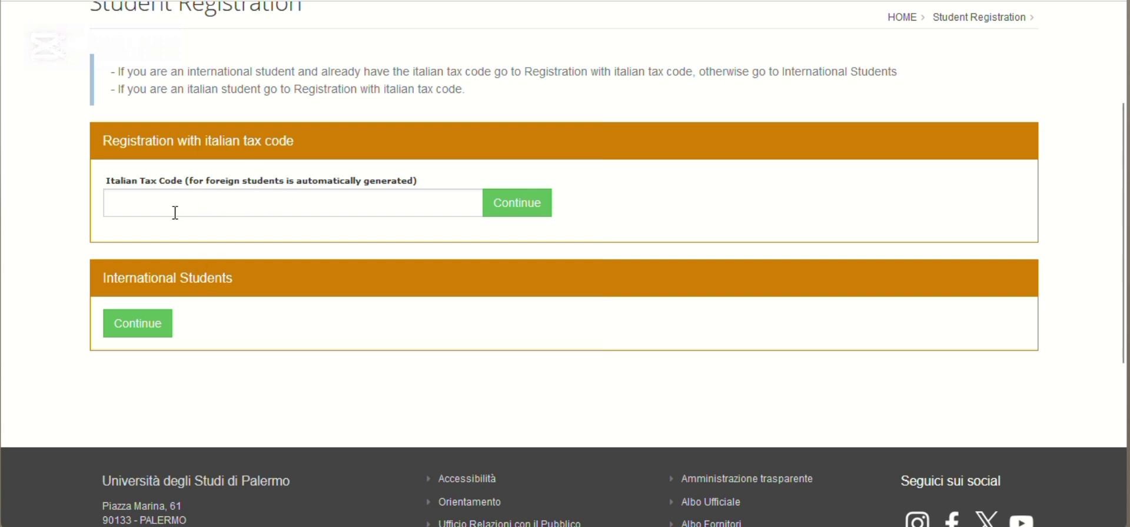
{"action": "left_click", "coordinate": [118, 324]}
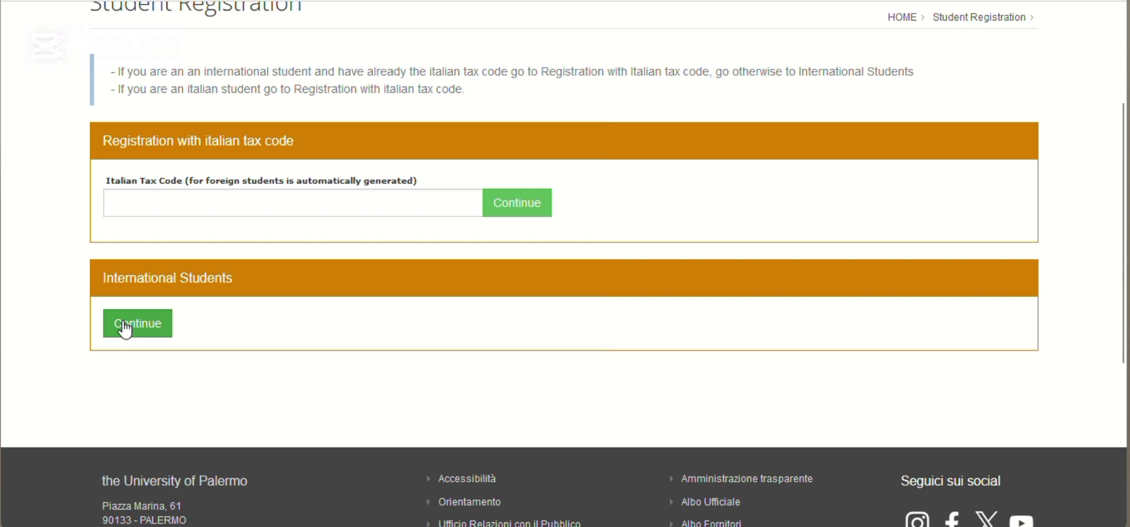
Step: Start international student registration and review the Step 2/4 Address Information form
{"action": "left_click", "coordinate": [126, 330]}
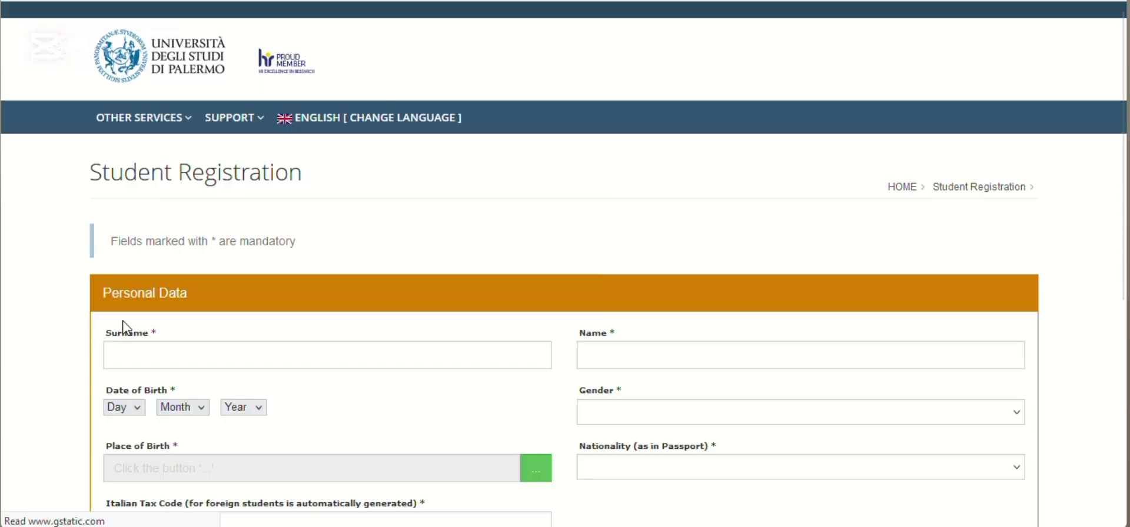
{"action": "scroll", "coordinate": [265, 391], "scroll_direction": "down", "scroll_amount": 5}
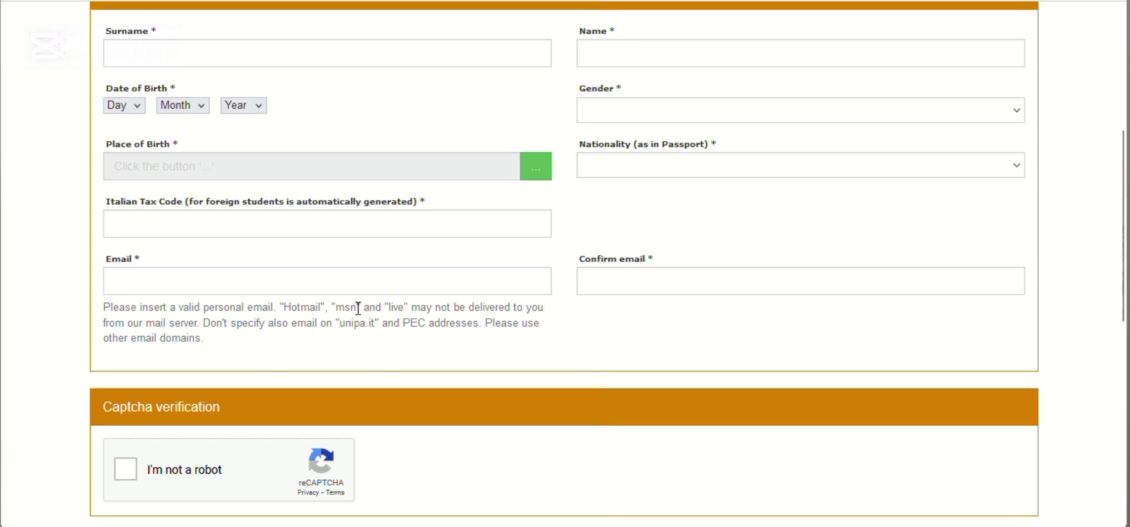
{"action": "scroll", "coordinate": [313, 328], "scroll_direction": "down", "scroll_amount": 2}
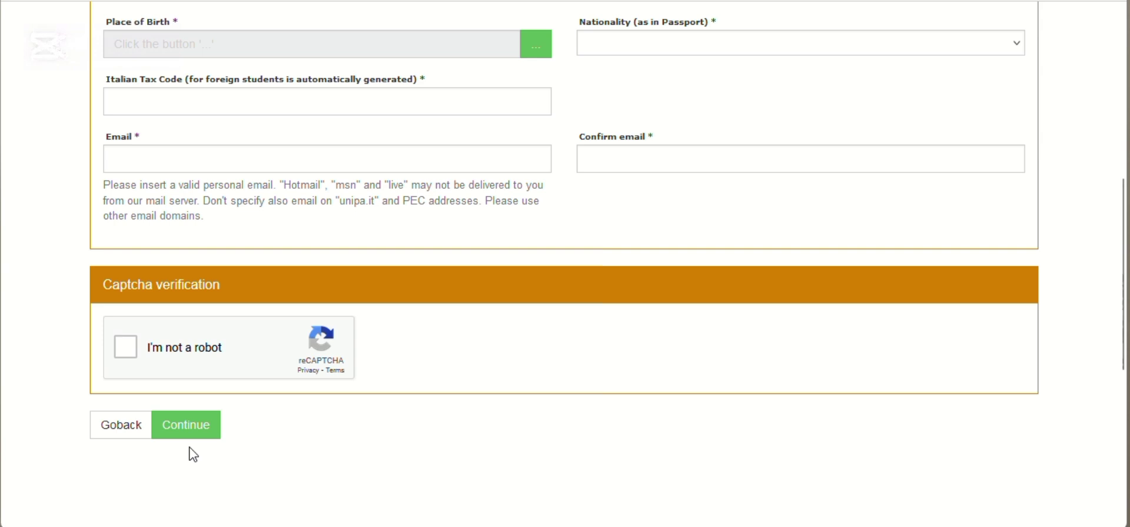
{"action": "scroll", "coordinate": [557, 265], "scroll_direction": "up", "scroll_amount": 2}
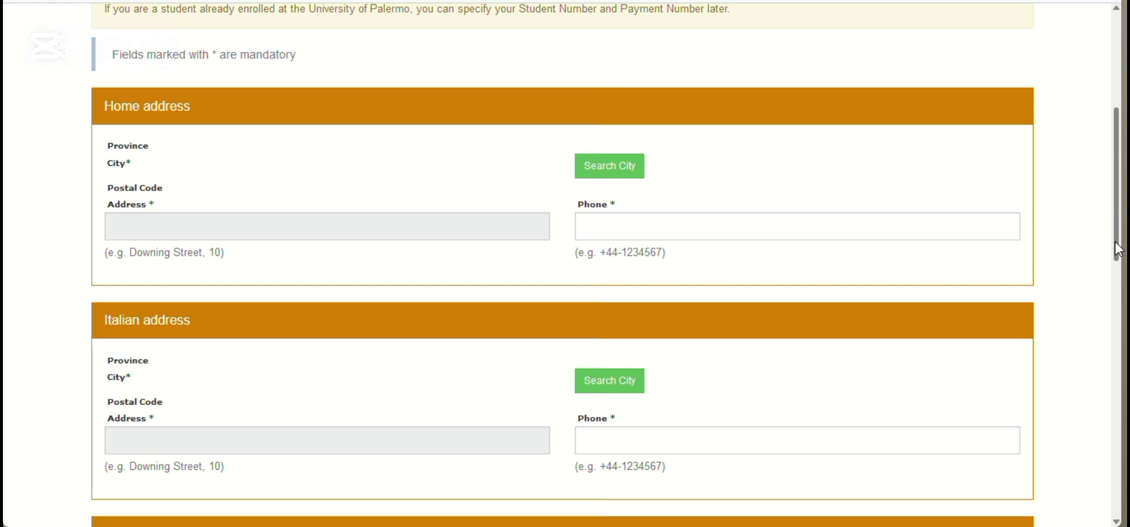
{"action": "left_click_drag", "start_coordinate": [1119, 250], "coordinate": [990, 167]}
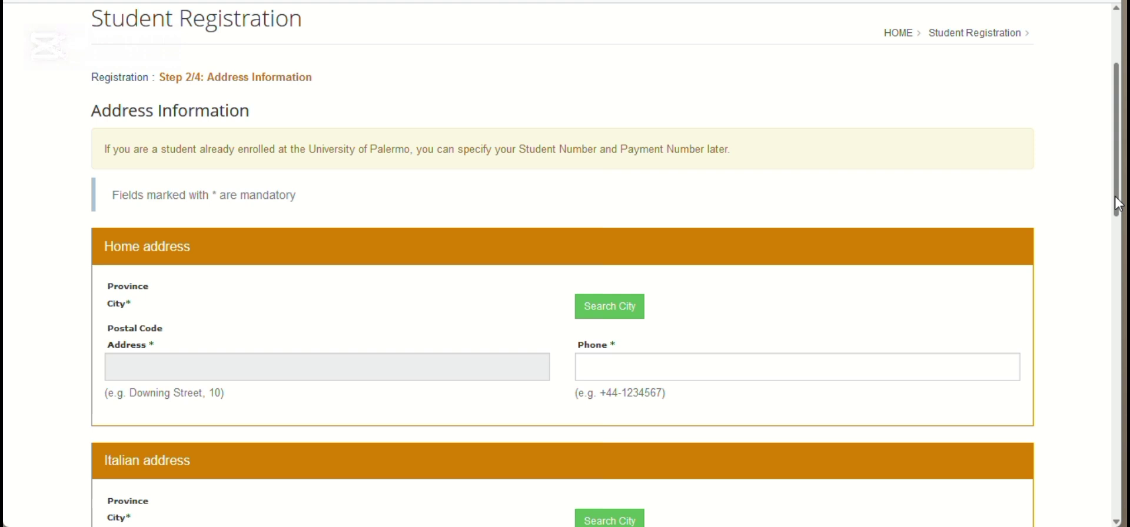
{"action": "left_click_drag", "start_coordinate": [1118, 206], "coordinate": [1121, 397]}
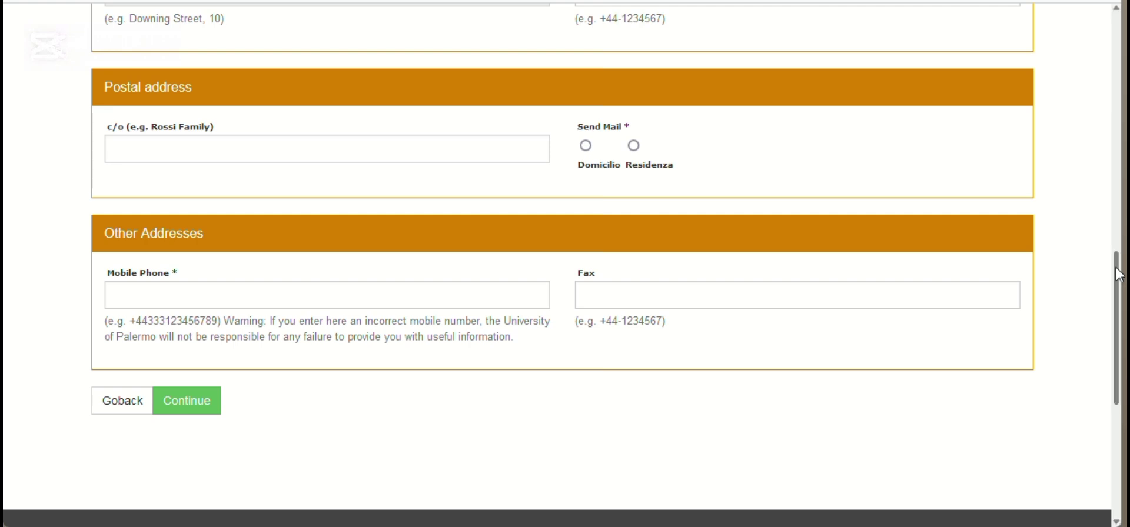
{"action": "left_click_drag", "start_coordinate": [1119, 275], "coordinate": [1100, 150]}
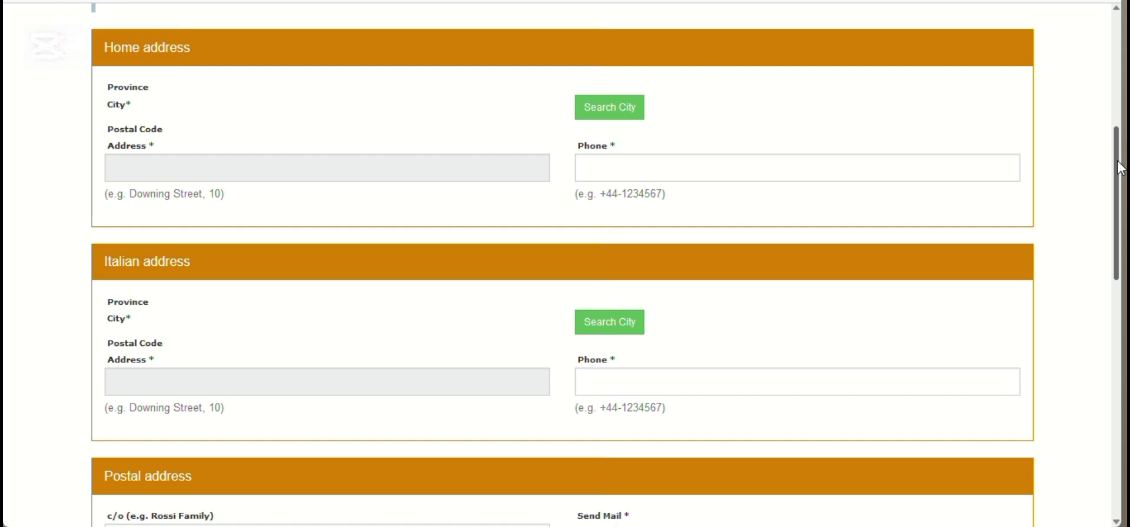
{"action": "left_click_drag", "start_coordinate": [1121, 169], "coordinate": [1113, 118]}
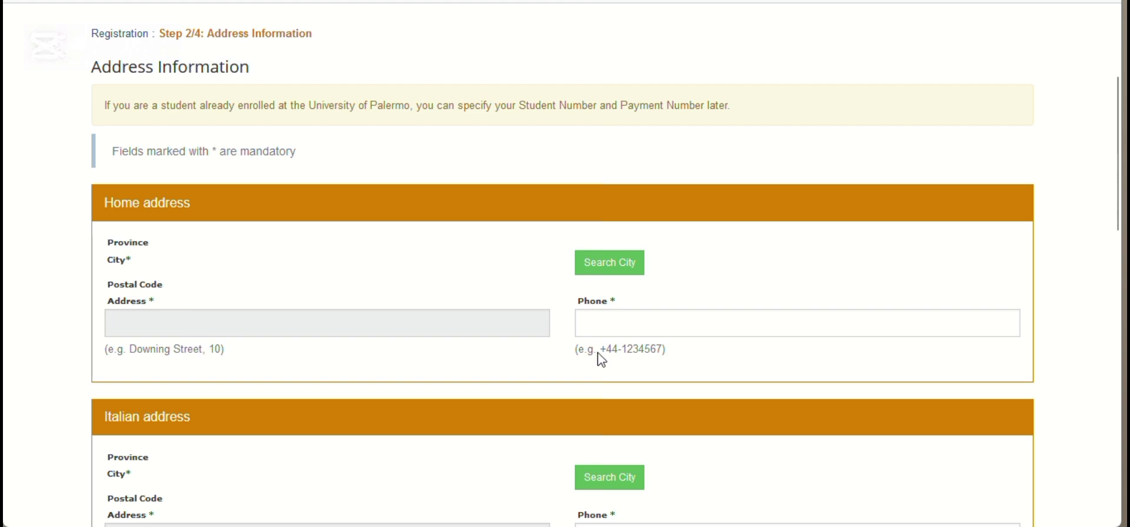
Step: Pick NIGERIA from the country list as the home address country and select it
{"action": "left_click", "coordinate": [627, 269]}
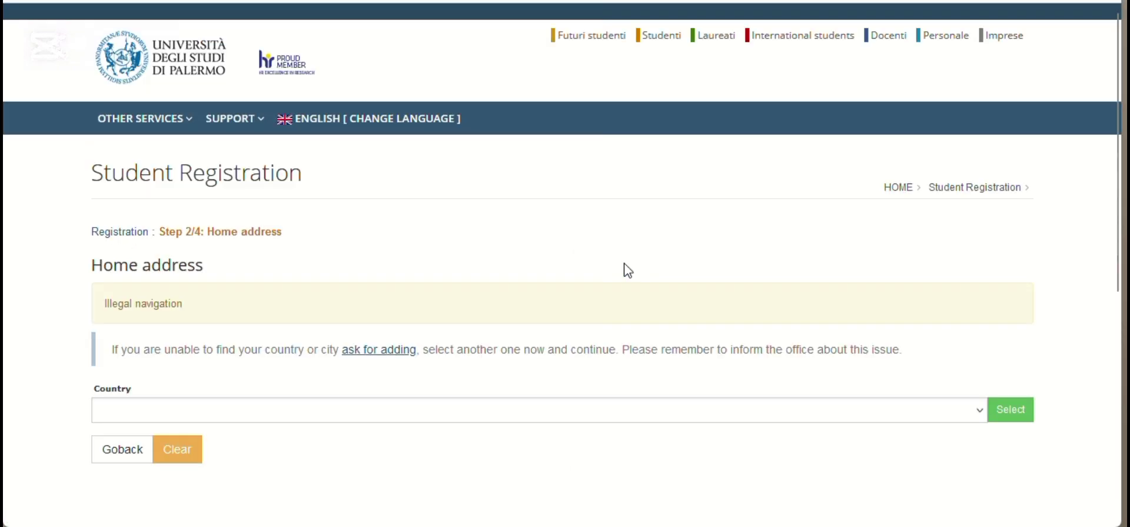
{"action": "left_click", "coordinate": [979, 411]}
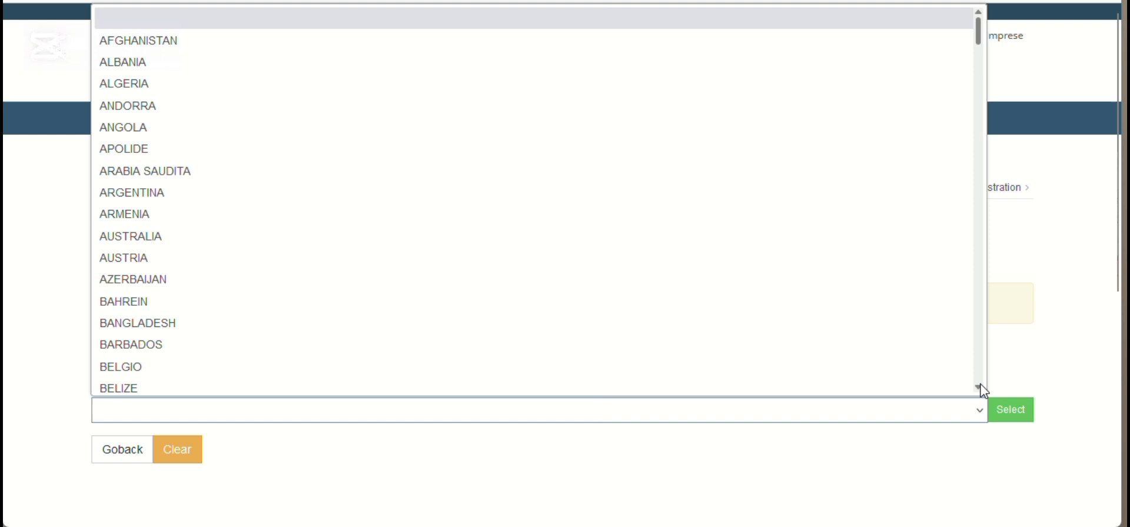
{"action": "left_click", "coordinate": [979, 388]}
{"action": "left_click", "coordinate": [979, 388]}
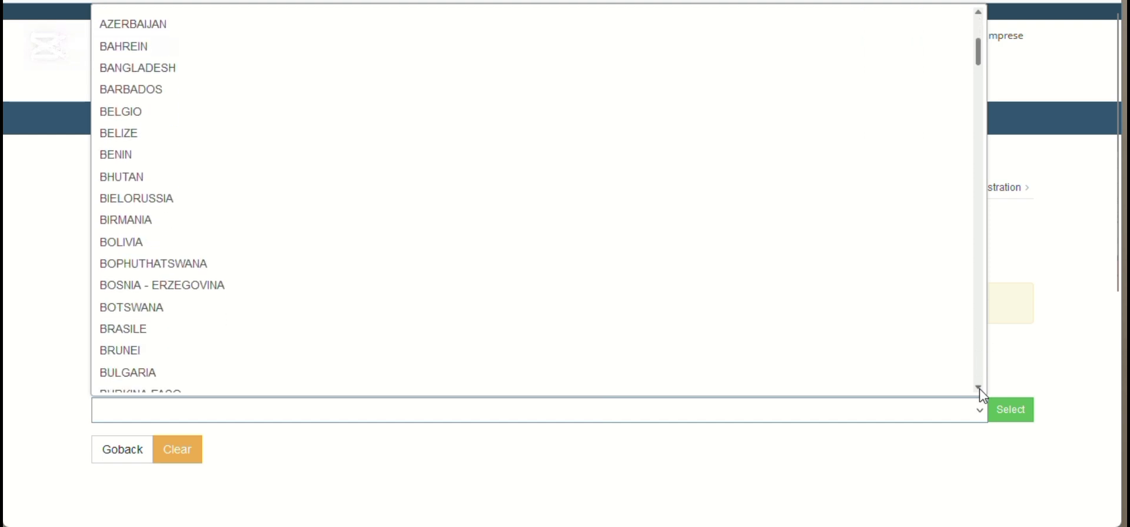
{"action": "left_click", "coordinate": [979, 389]}
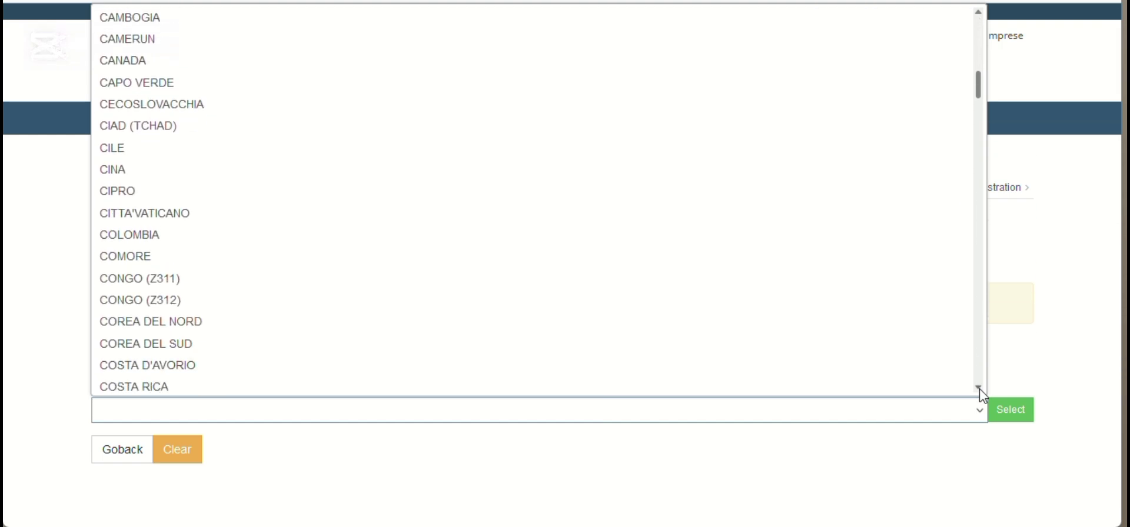
{"action": "left_click", "coordinate": [979, 388]}
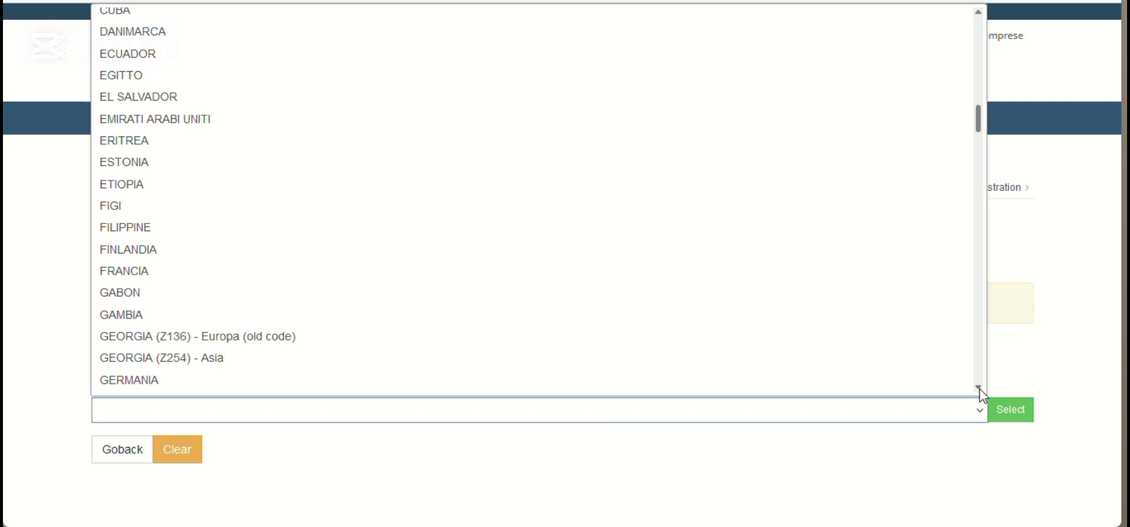
{"action": "left_click", "coordinate": [978, 388]}
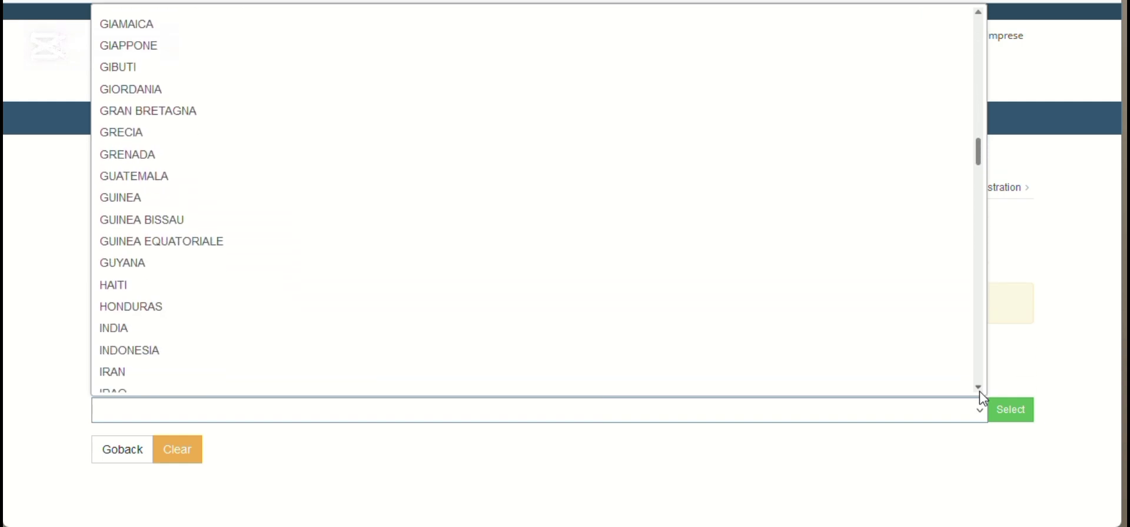
{"action": "left_click", "coordinate": [979, 389]}
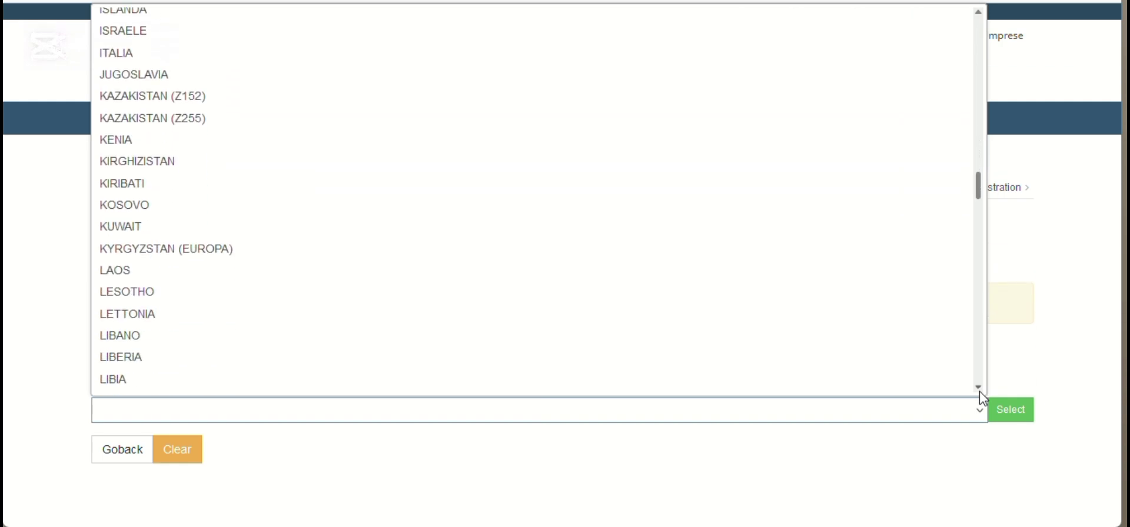
{"action": "left_click", "coordinate": [979, 389]}
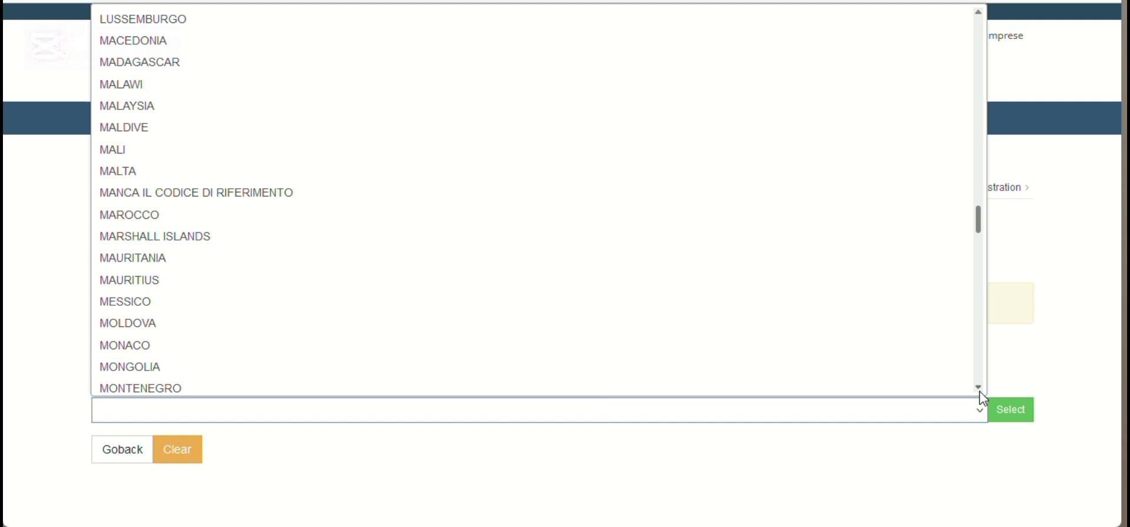
{"action": "left_click", "coordinate": [978, 389]}
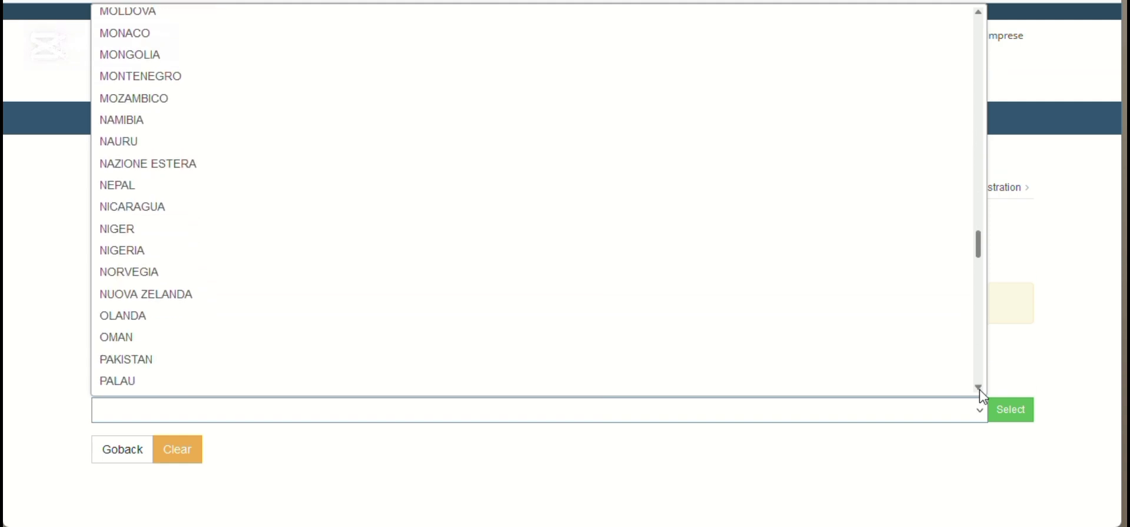
{"action": "left_click", "coordinate": [381, 266]}
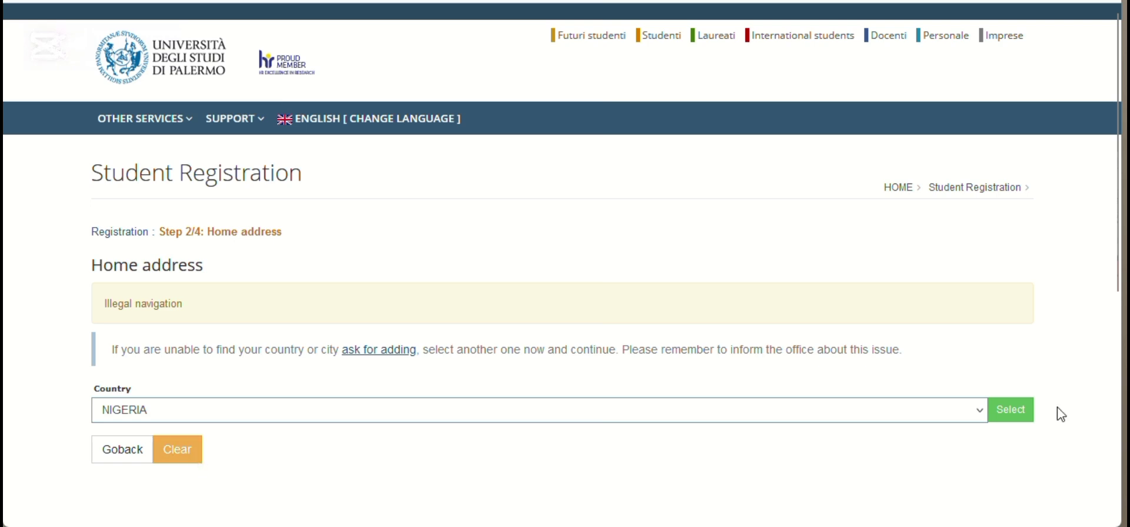
{"action": "left_click", "coordinate": [1020, 414]}
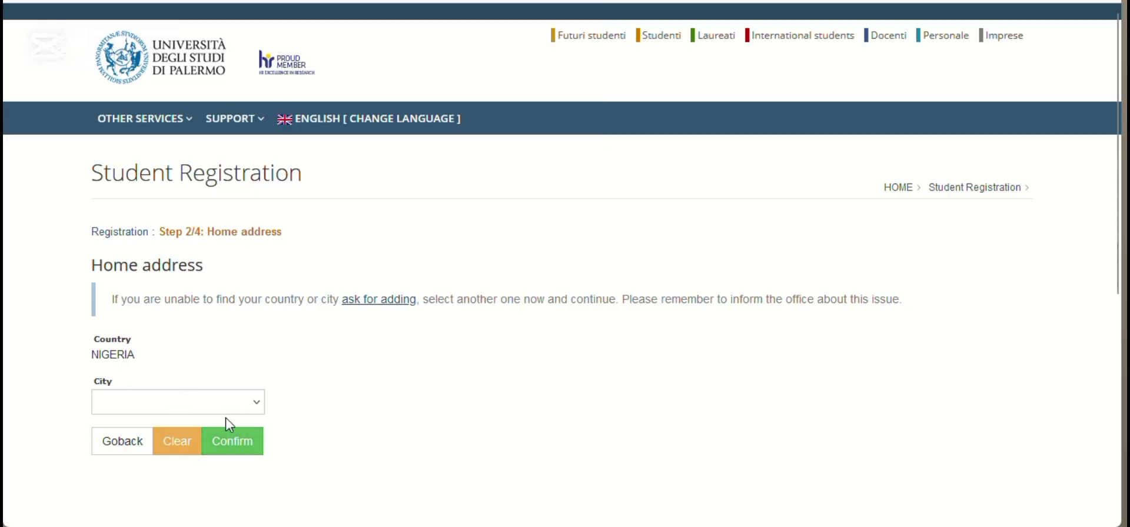
Step: Confirm BENIN as the home city and review the remaining address fields
{"action": "left_click", "coordinate": [257, 412]}
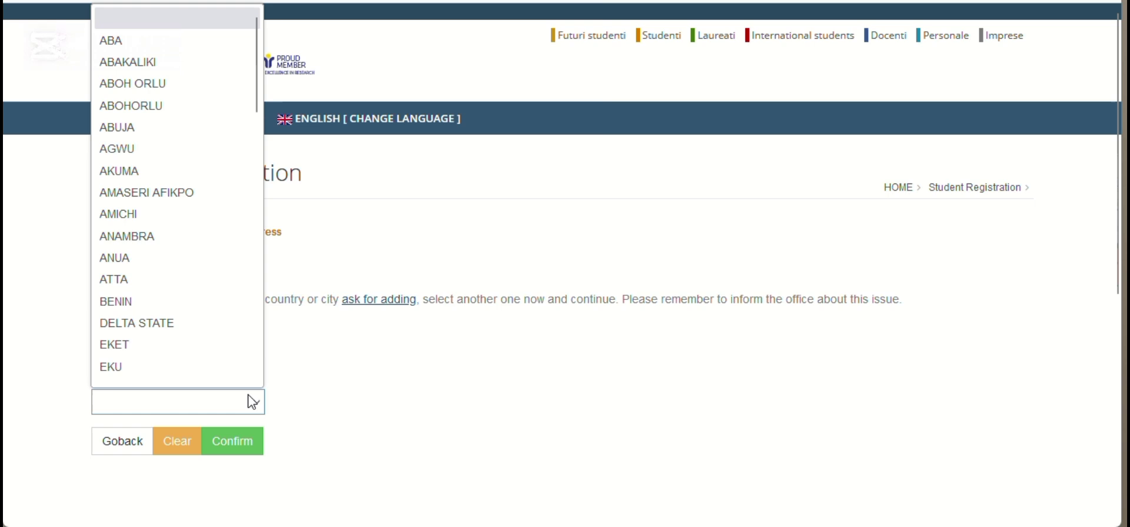
{"action": "left_click", "coordinate": [226, 301]}
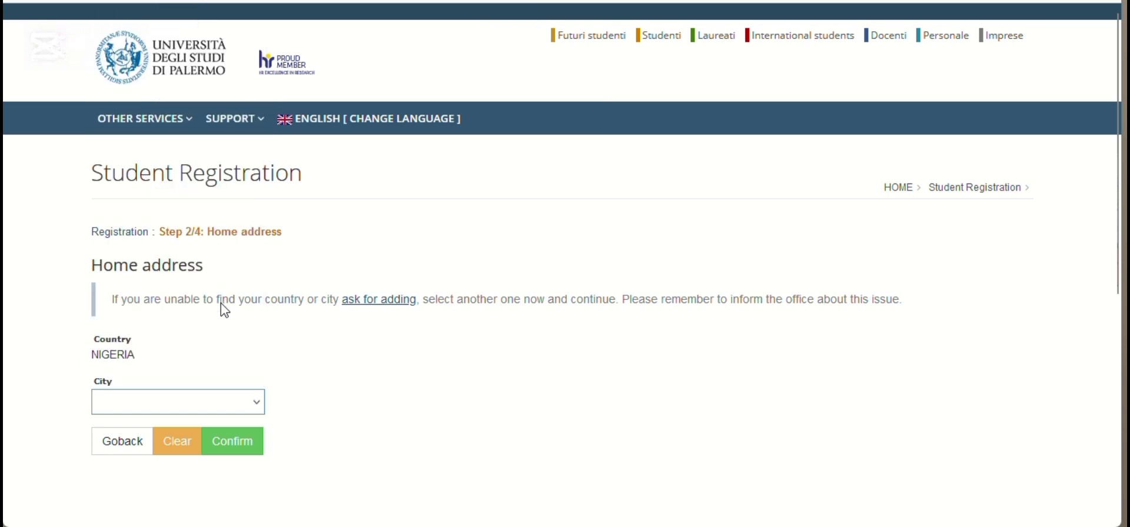
{"action": "left_click", "coordinate": [242, 451]}
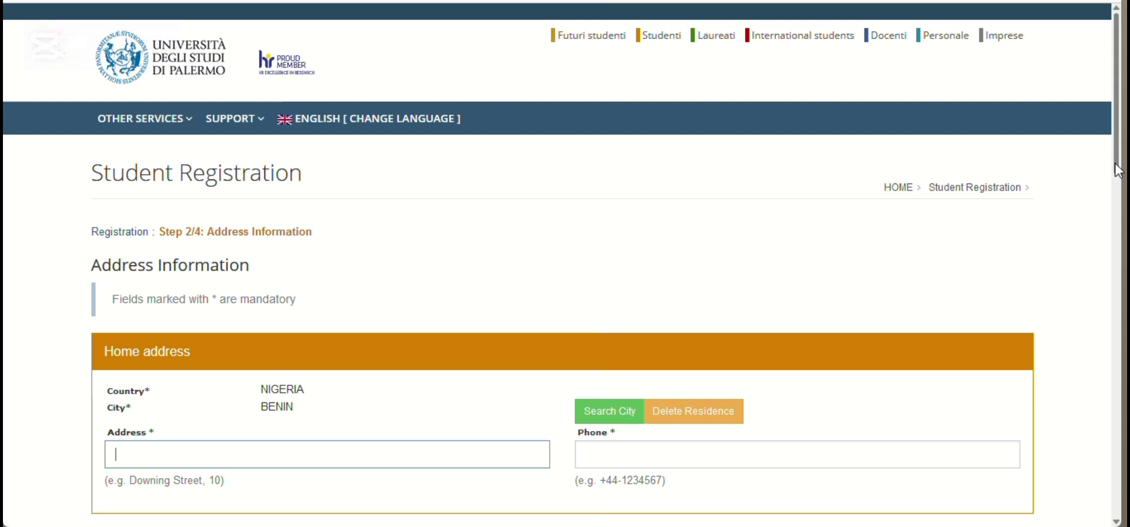
{"action": "left_click_drag", "start_coordinate": [1116, 166], "coordinate": [1117, 274]}
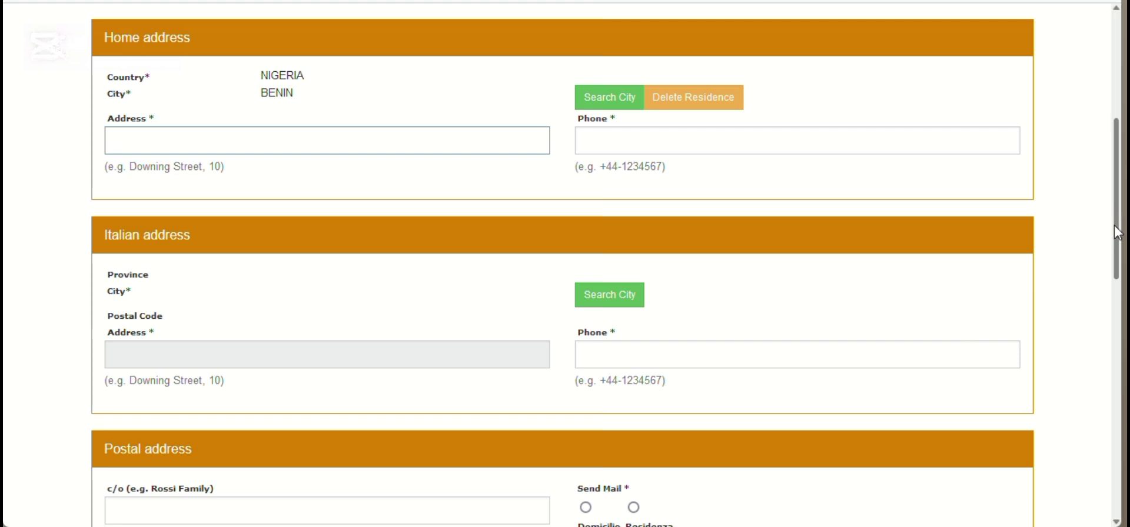
{"action": "left_click_drag", "start_coordinate": [1118, 233], "coordinate": [1121, 321]}
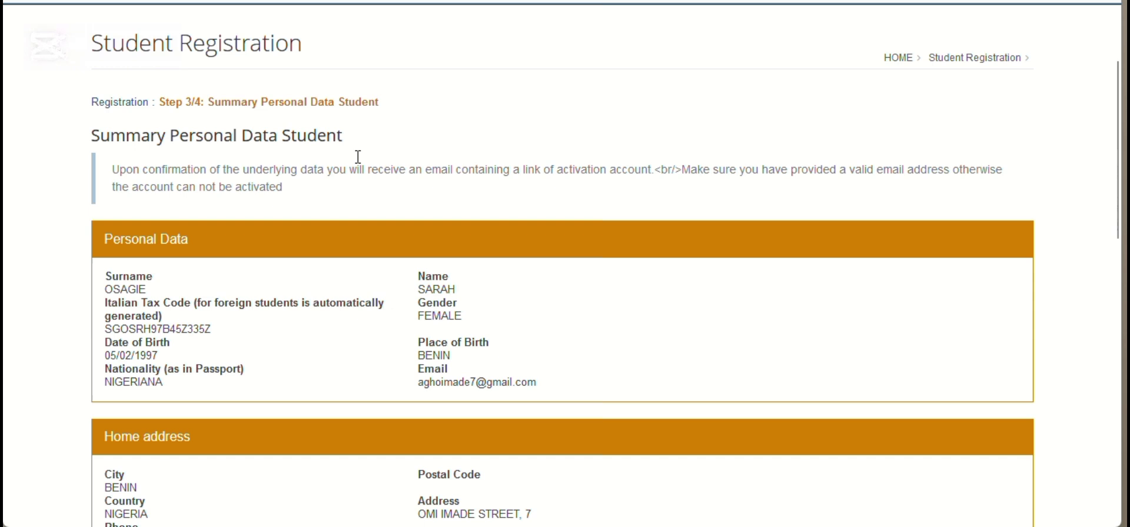
Step: Confirm the summarised personal data and home address at the bottom of the summary
{"action": "scroll", "coordinate": [698, 312], "scroll_direction": "down", "scroll_amount": 8}
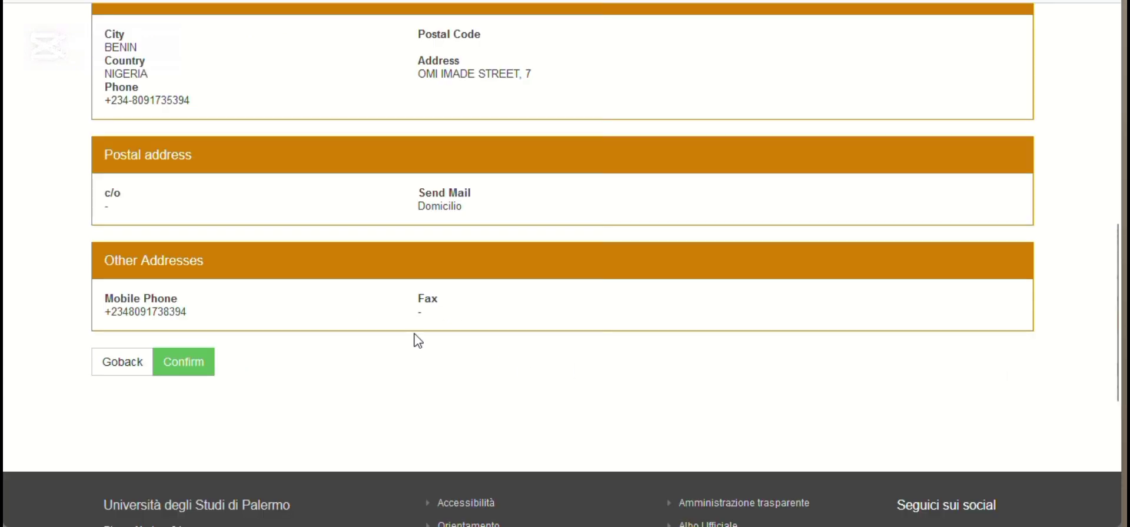
{"action": "left_click", "coordinate": [188, 366]}
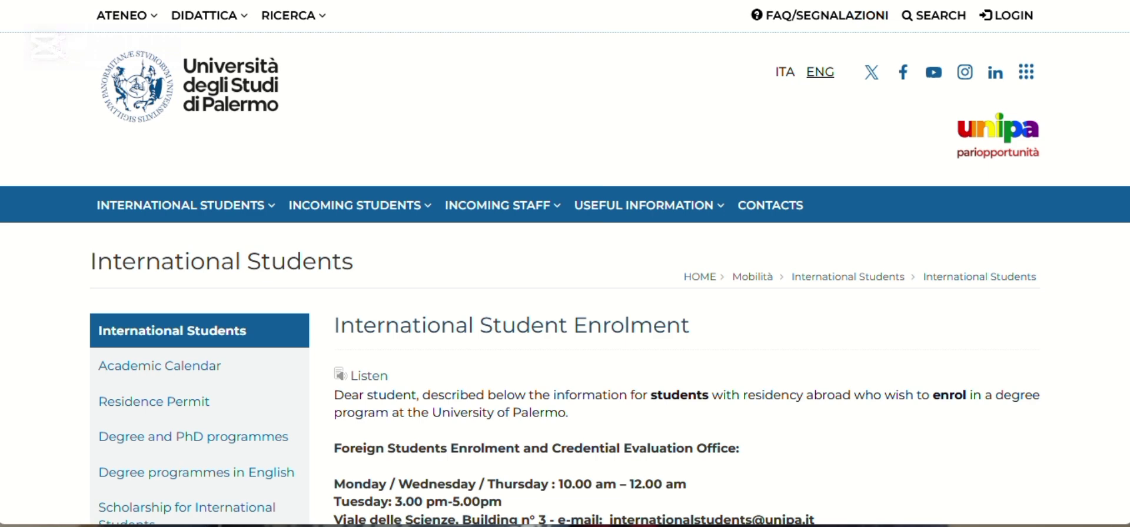
Step: Scroll the international admissions page to '1- Registration on the Unipa Student Portal'
{"action": "scroll", "coordinate": [565, 264], "scroll_direction": "down", "scroll_amount": 15}
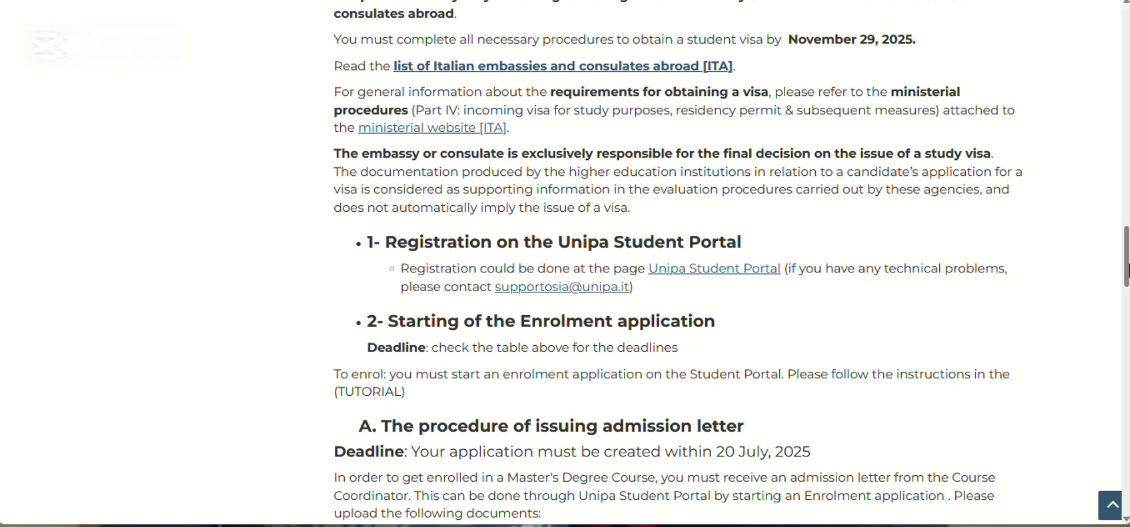
{"action": "left_click_drag", "start_coordinate": [1127, 269], "coordinate": [1126, 178]}
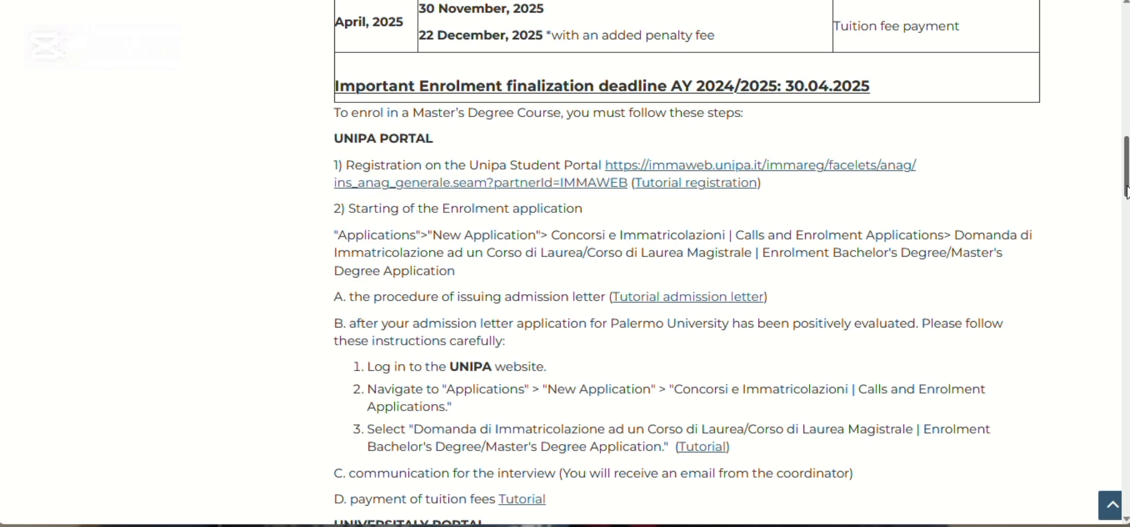
{"action": "left_click_drag", "start_coordinate": [1127, 191], "coordinate": [1124, 227]}
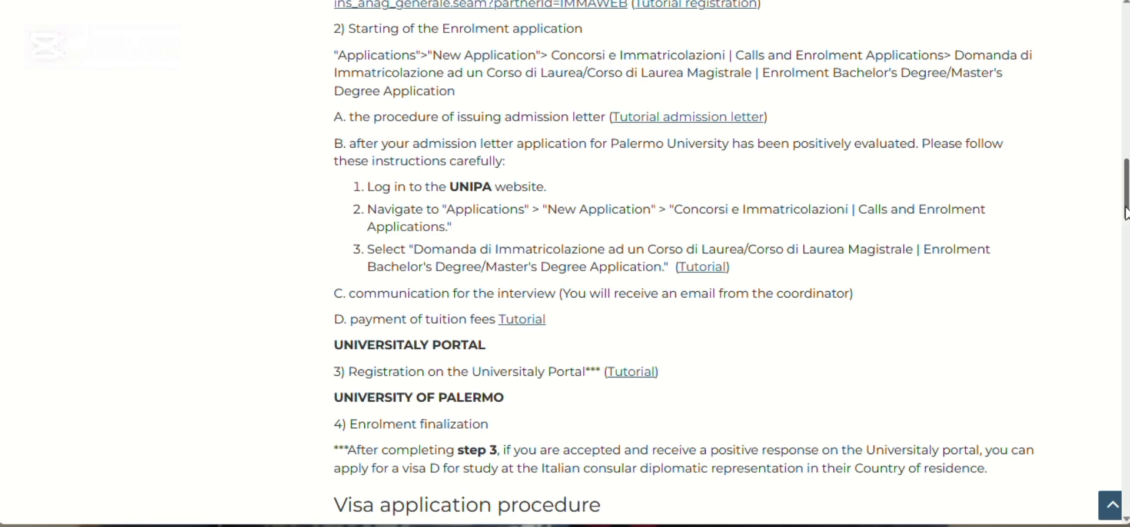
{"action": "scroll", "coordinate": [1126, 213], "scroll_direction": "down", "scroll_amount": 9}
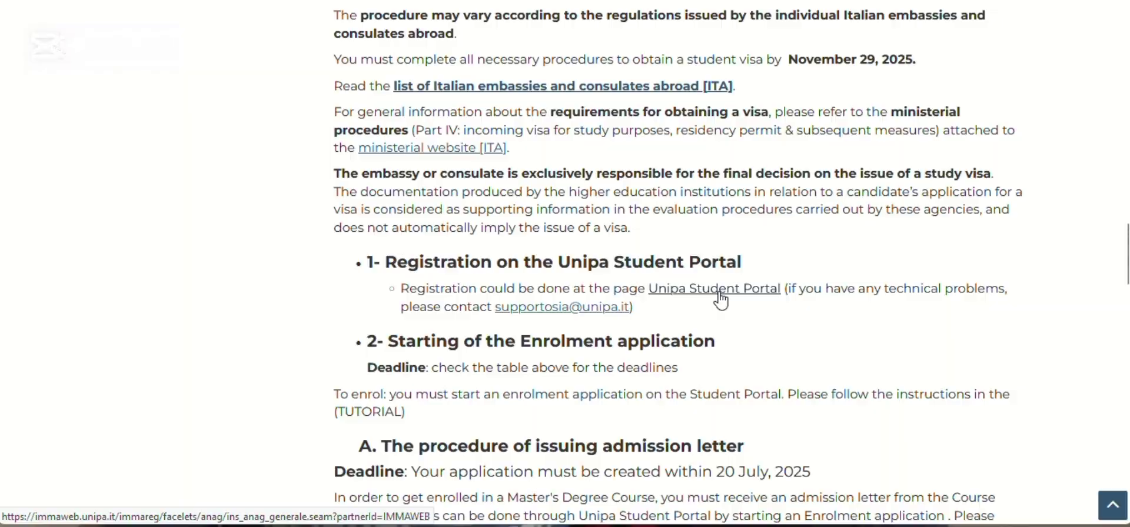
Step: Open the Unipa Student Portal, translate it to English, and log in to the reserved area
{"action": "left_click", "coordinate": [721, 301]}
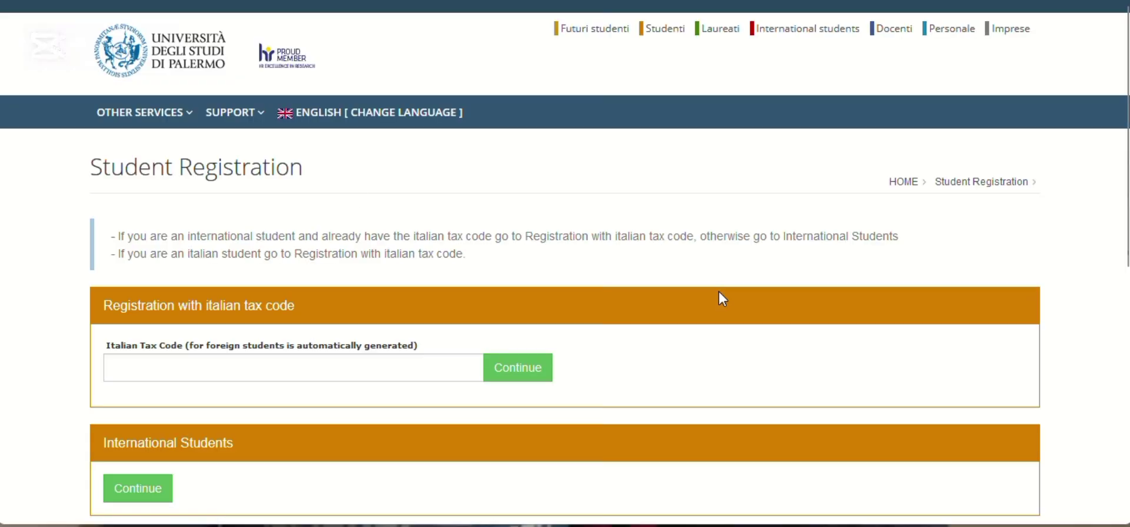
{"action": "left_click", "coordinate": [189, 118]}
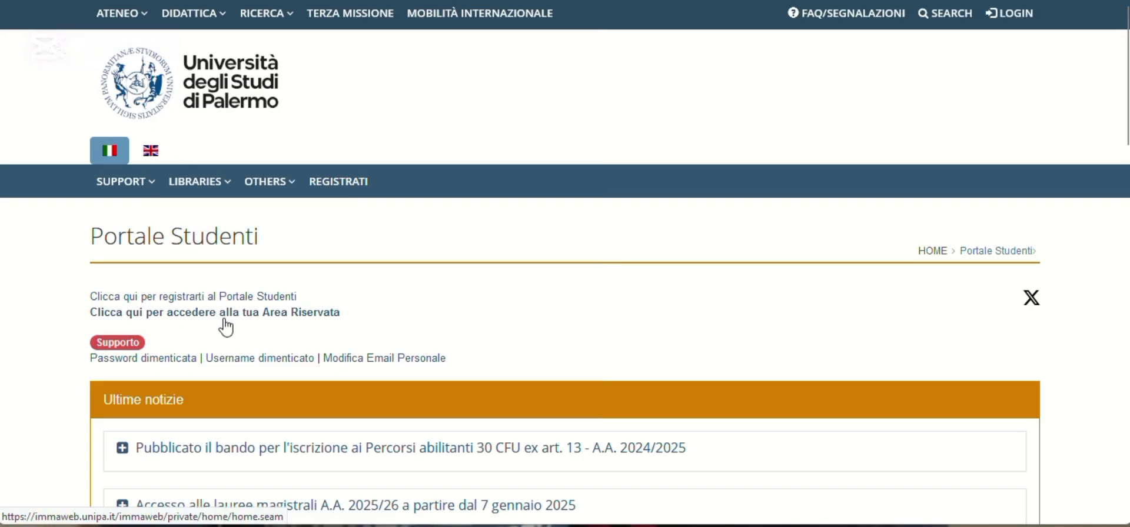
{"action": "left_click", "coordinate": [879, 0]}
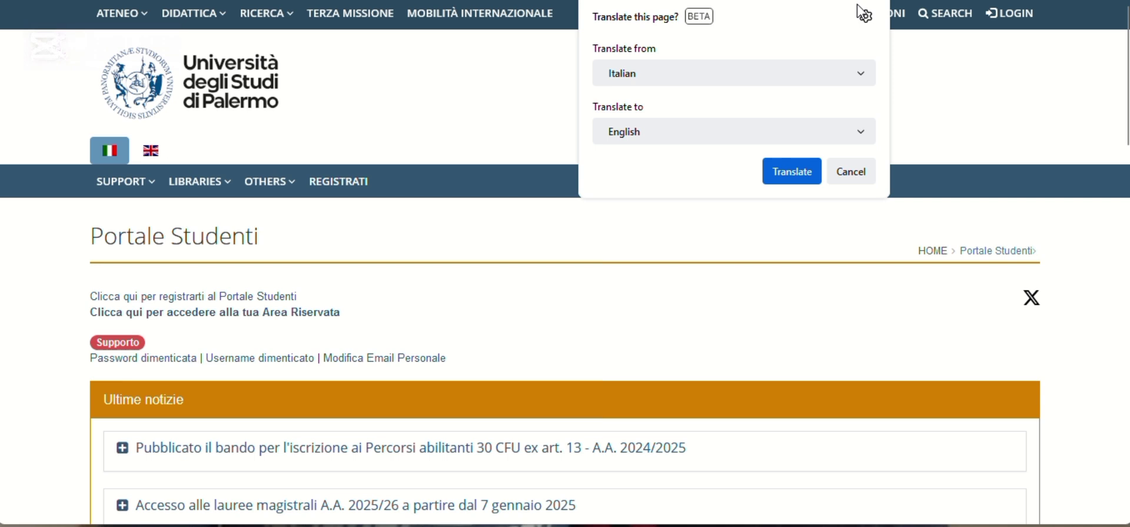
{"action": "left_click", "coordinate": [781, 178]}
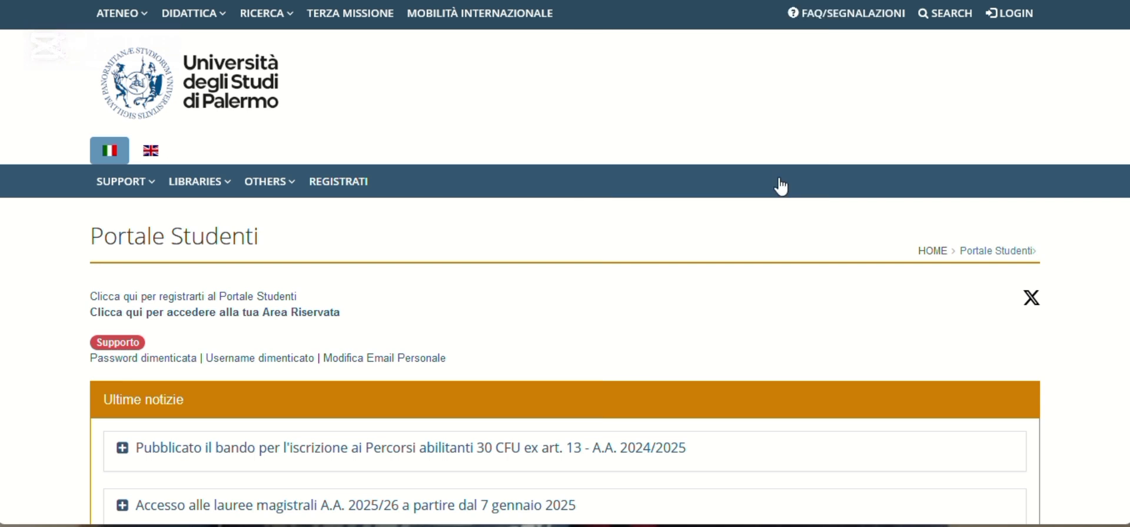
{"action": "left_click", "coordinate": [249, 323]}
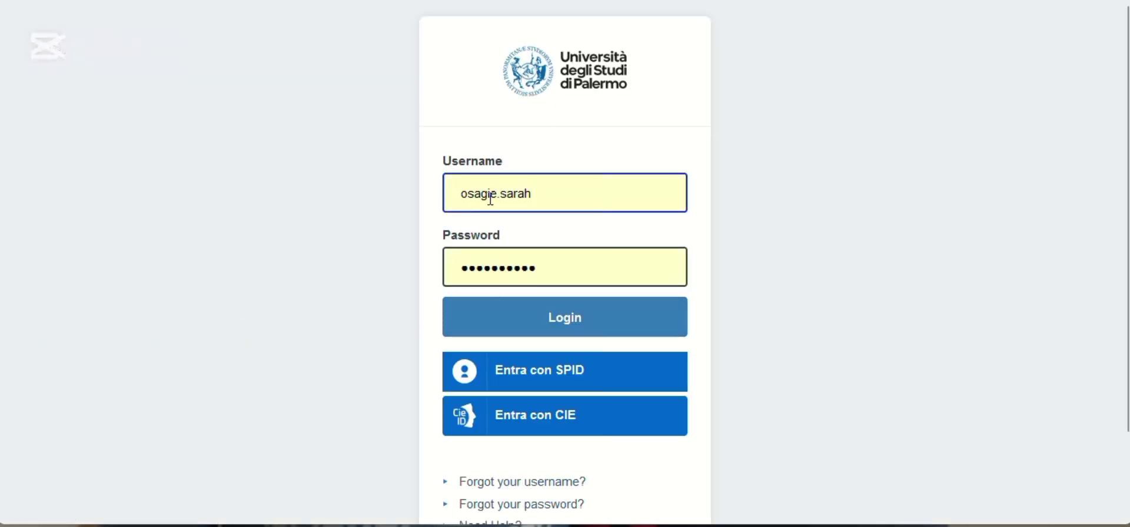
{"action": "left_click", "coordinate": [551, 327]}
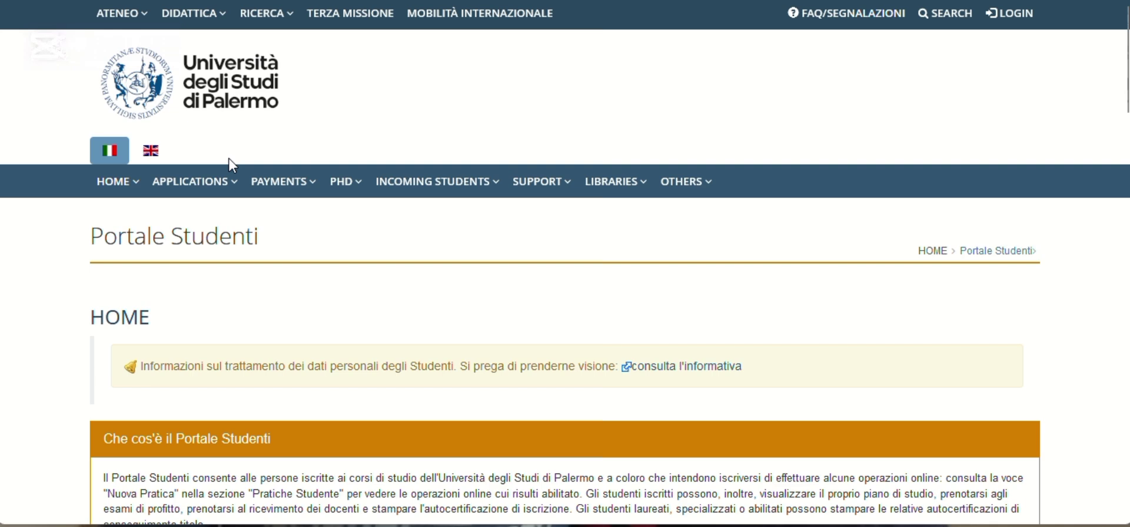
Step: Start a new Bachelor's/Master's Degree enrolment application under Calls and Enrolment Applications, keeping the first enrolment type
{"action": "mouse_move", "coordinate": [227, 181]}
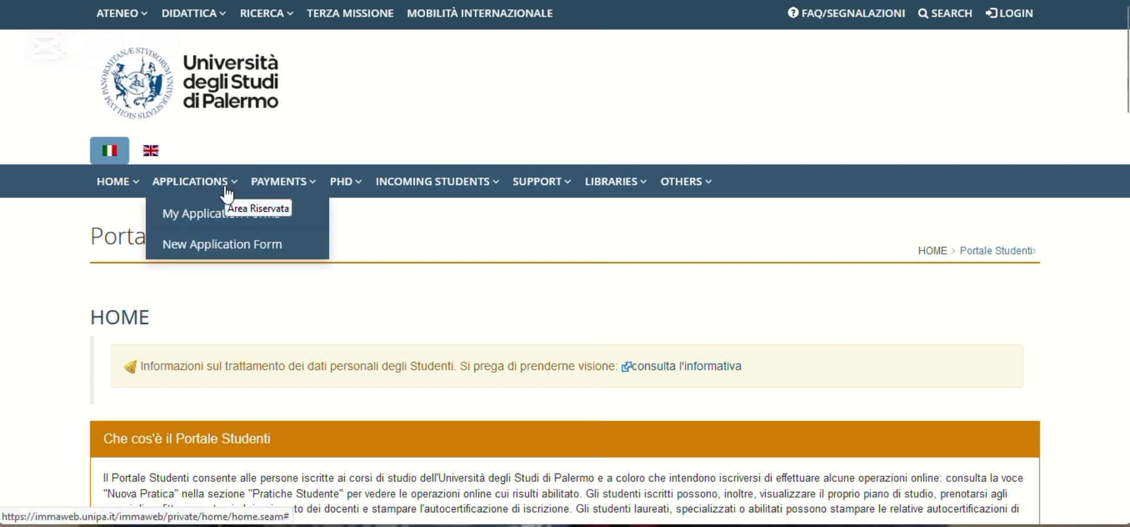
{"action": "left_click", "coordinate": [214, 249]}
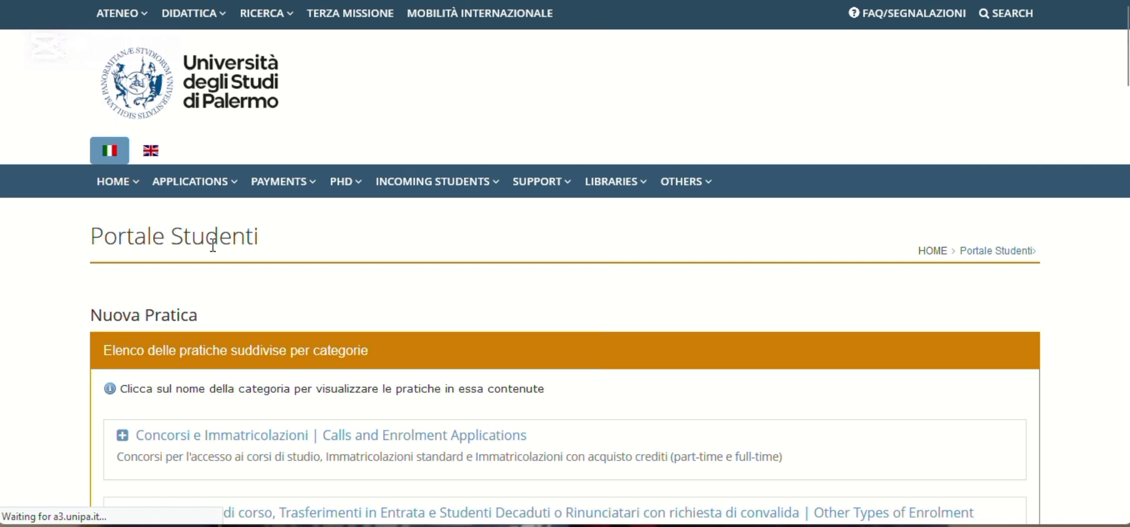
{"action": "left_click", "coordinate": [405, 447]}
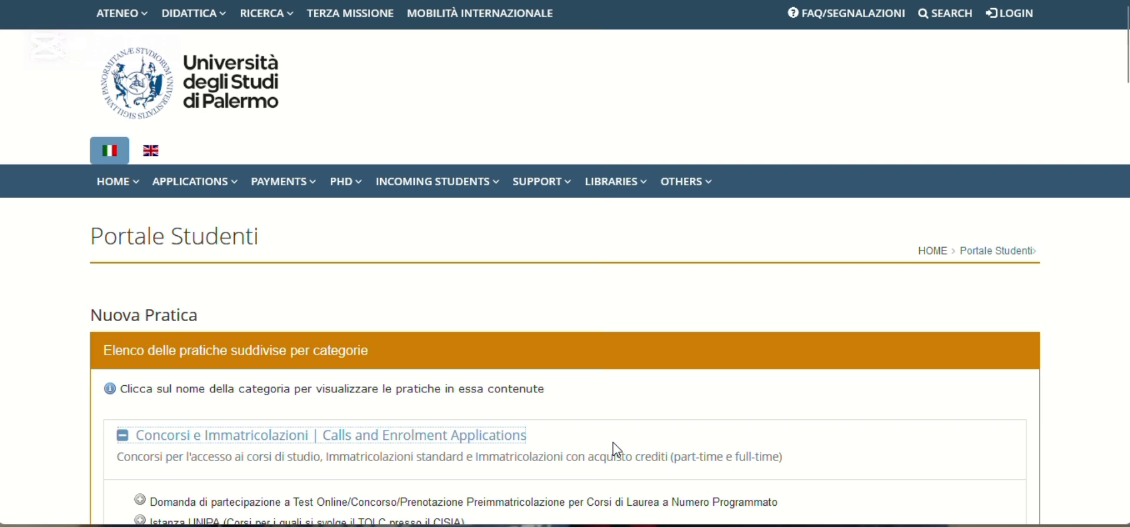
{"action": "scroll", "coordinate": [615, 450], "scroll_direction": "down", "scroll_amount": 5}
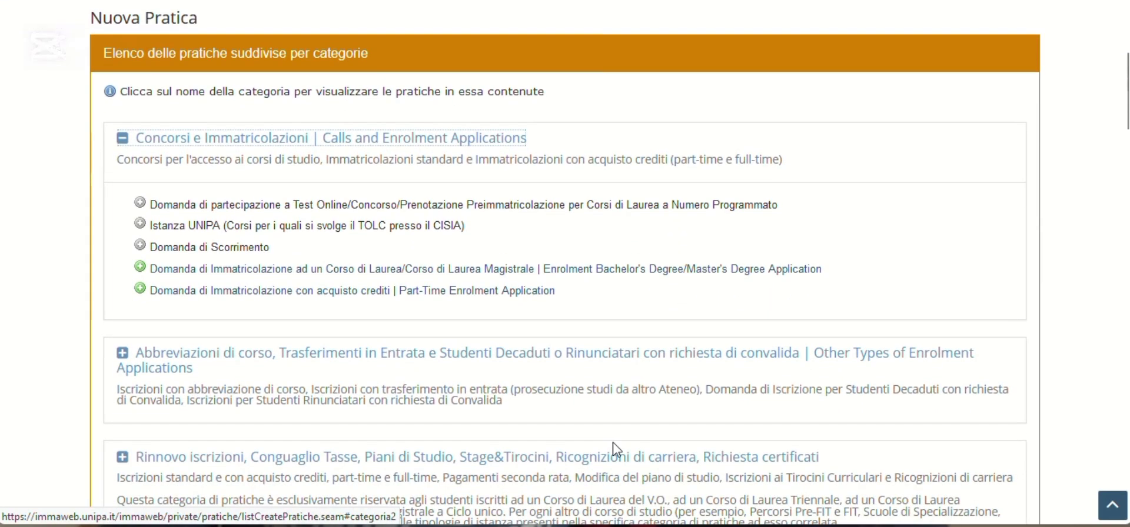
{"action": "left_click", "coordinate": [140, 268]}
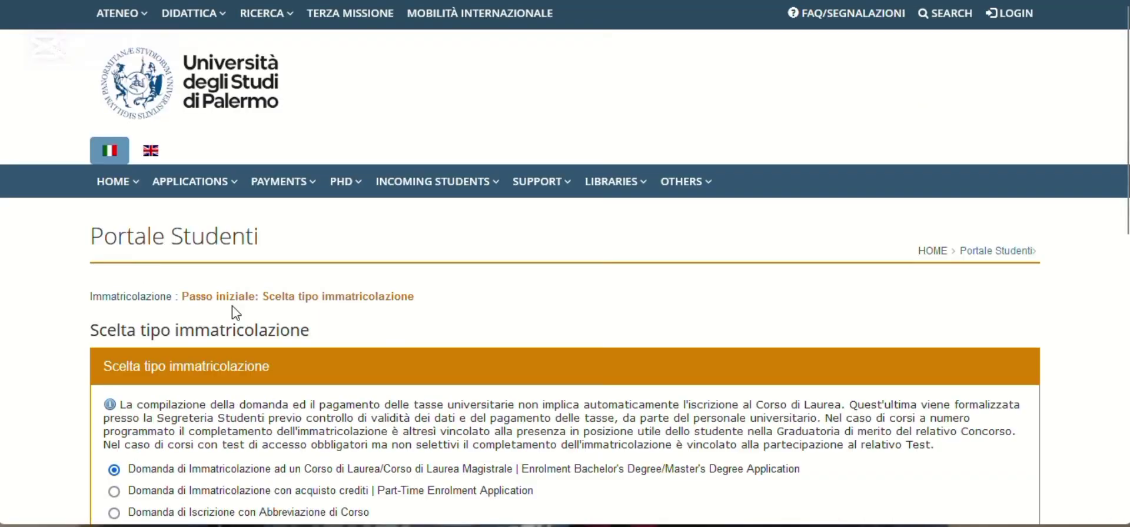
{"action": "scroll", "coordinate": [235, 312], "scroll_direction": "down", "scroll_amount": 4}
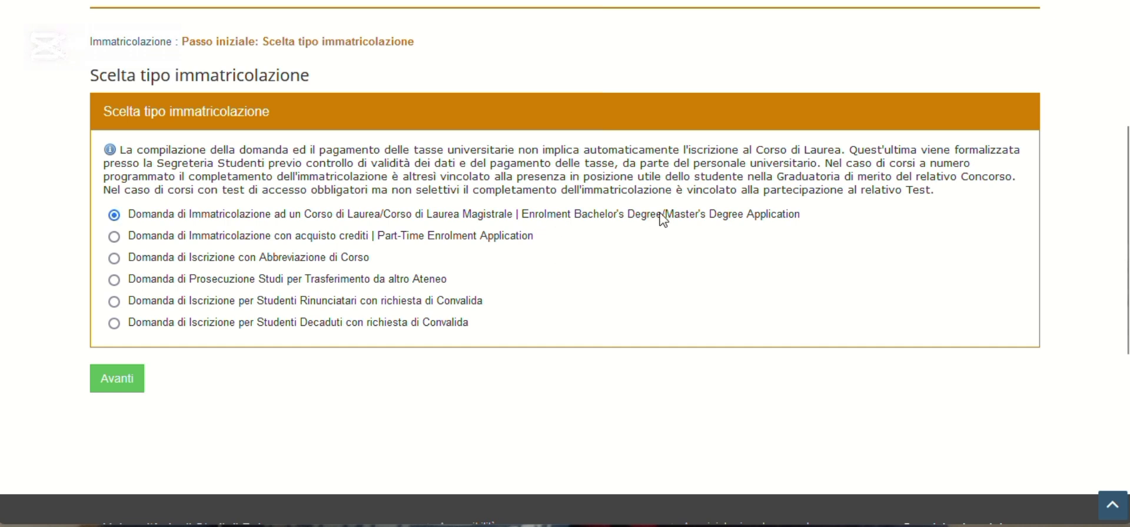
{"action": "left_click", "coordinate": [117, 380]}
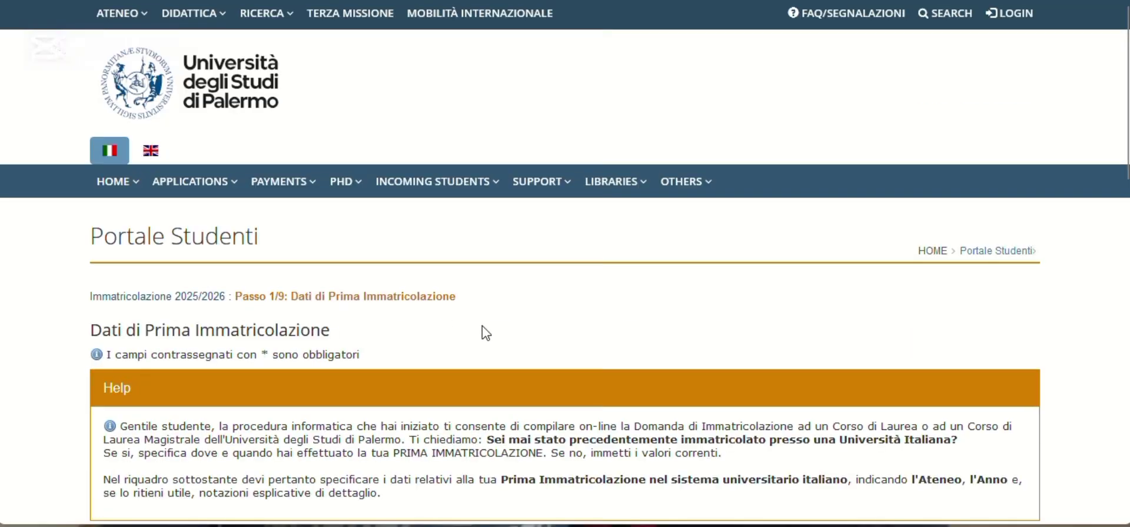
Step: Translate the Step 1/9 first registration page into English
{"action": "scroll", "coordinate": [486, 333], "scroll_direction": "down", "scroll_amount": 2}
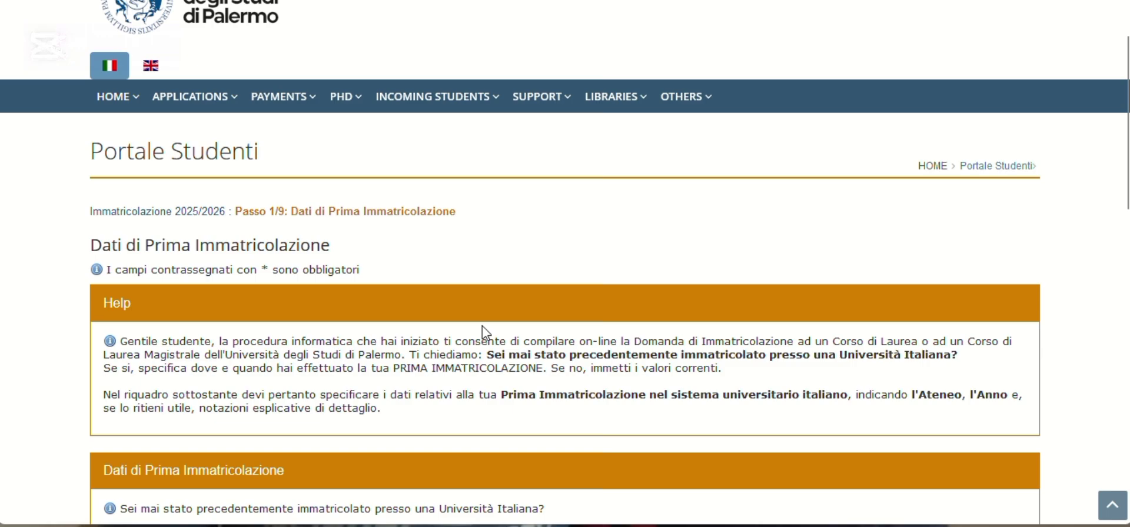
{"action": "scroll", "coordinate": [485, 333], "scroll_direction": "up", "scroll_amount": 2}
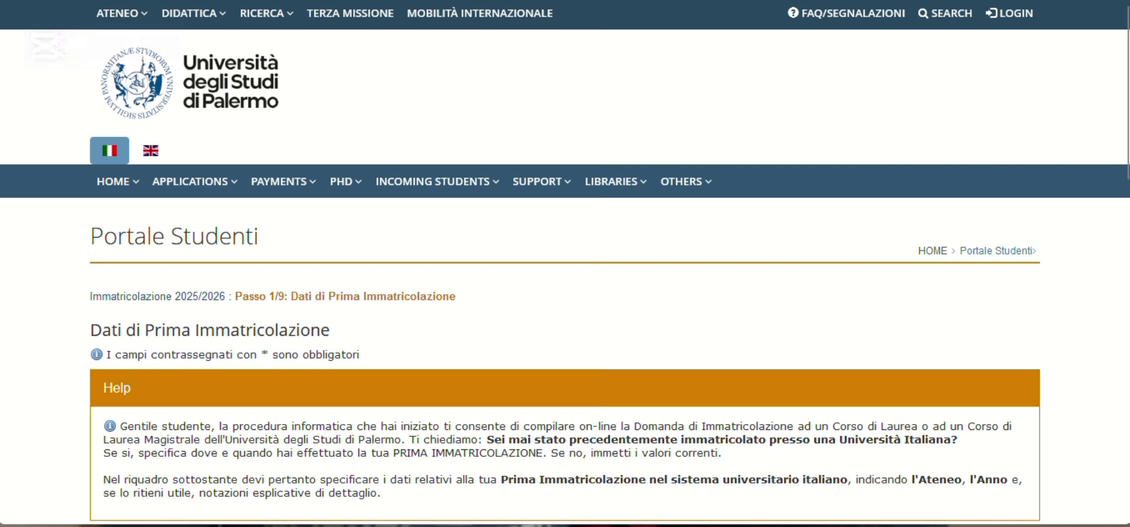
{"action": "left_click", "coordinate": [867, 3]}
{"action": "left_click", "coordinate": [785, 181]}
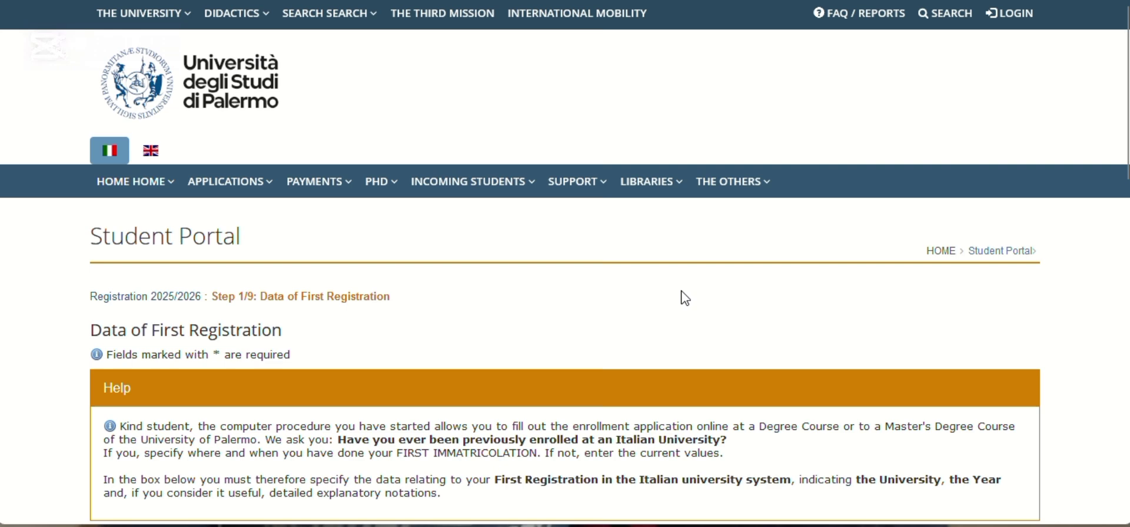
{"action": "scroll", "coordinate": [684, 298], "scroll_direction": "down", "scroll_amount": 5}
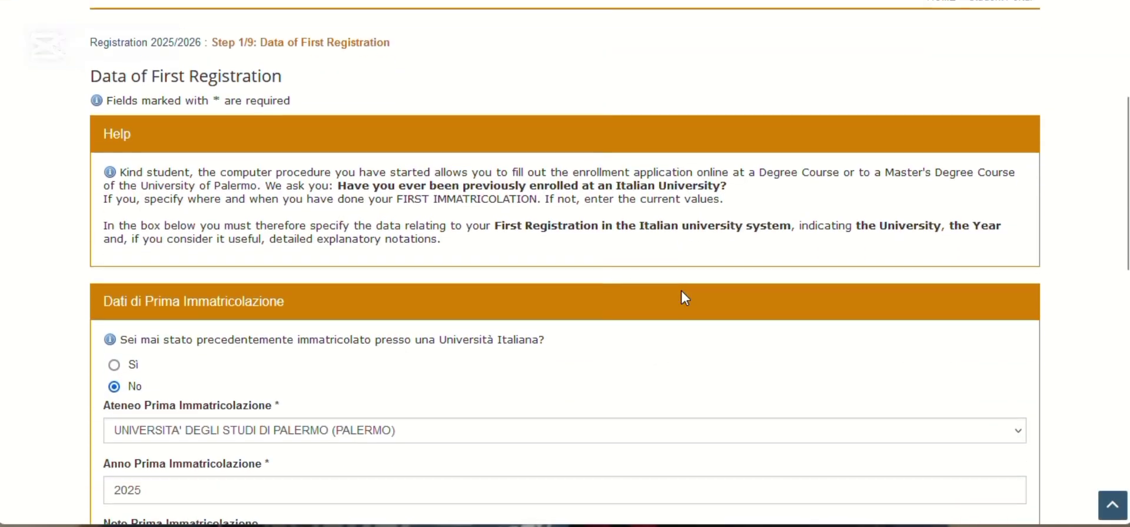
{"action": "scroll", "coordinate": [684, 299], "scroll_direction": "down", "scroll_amount": 2}
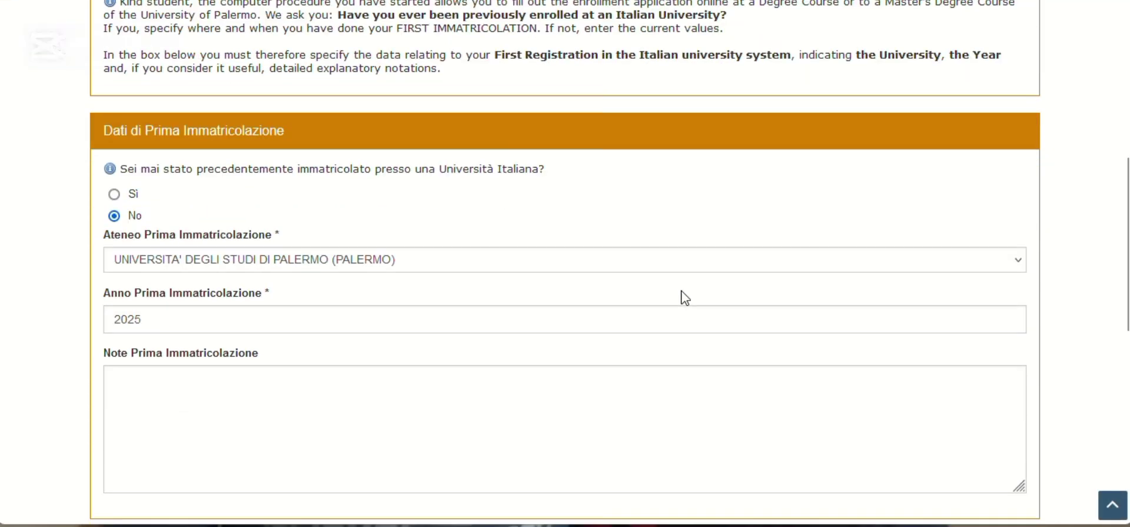
{"action": "scroll", "coordinate": [685, 298], "scroll_direction": "down", "scroll_amount": 1}
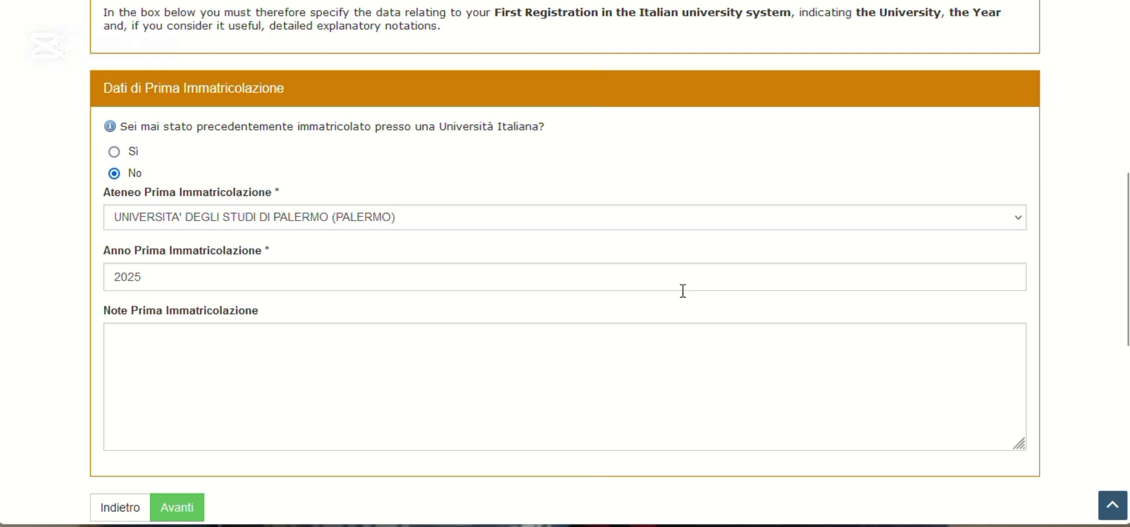
{"action": "scroll", "coordinate": [683, 291], "scroll_direction": "up", "scroll_amount": 3}
{"action": "scroll", "coordinate": [685, 298], "scroll_direction": "up", "scroll_amount": 5}
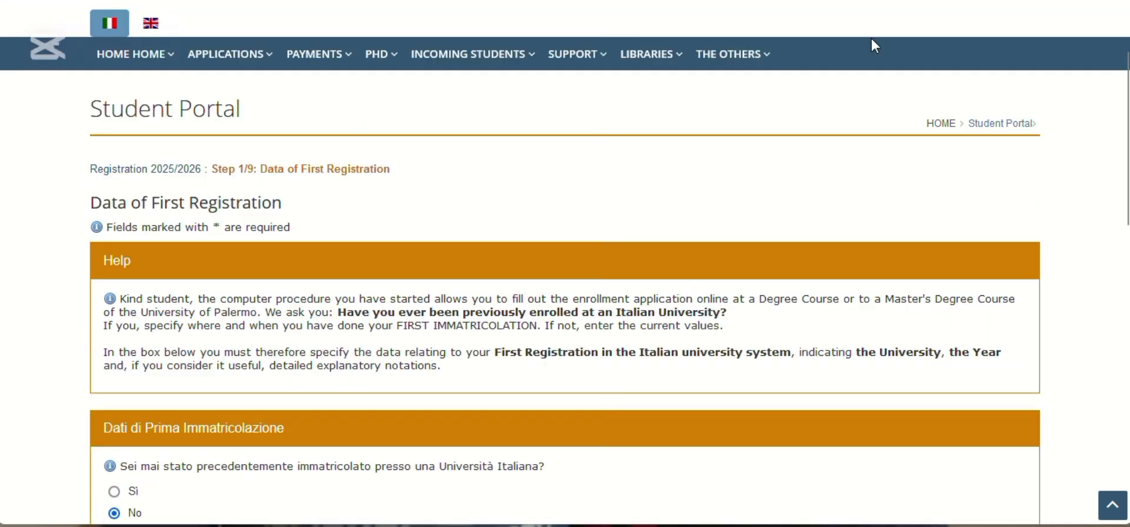
{"action": "left_click", "coordinate": [863, 0]}
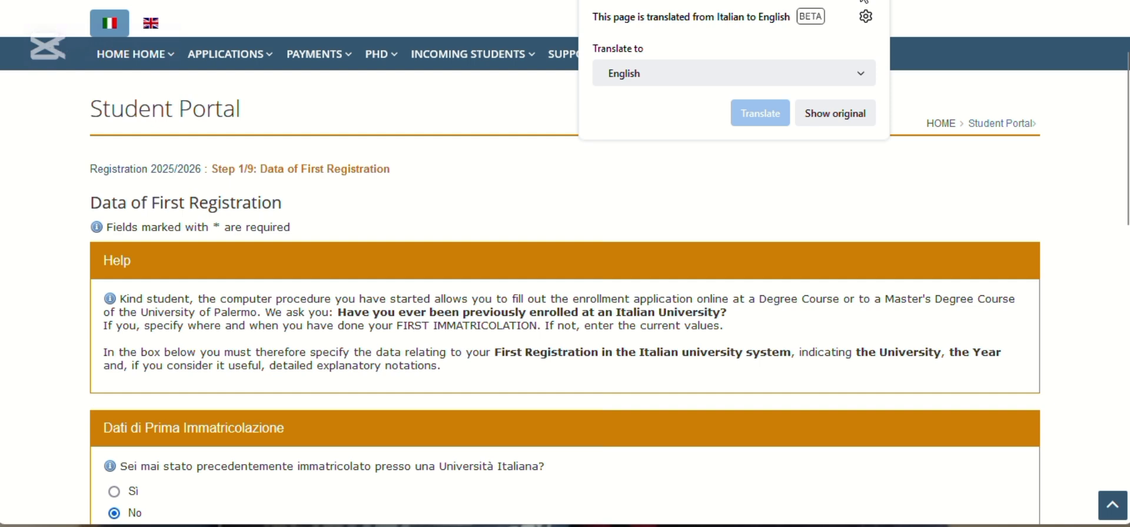
{"action": "left_click", "coordinate": [859, 158]}
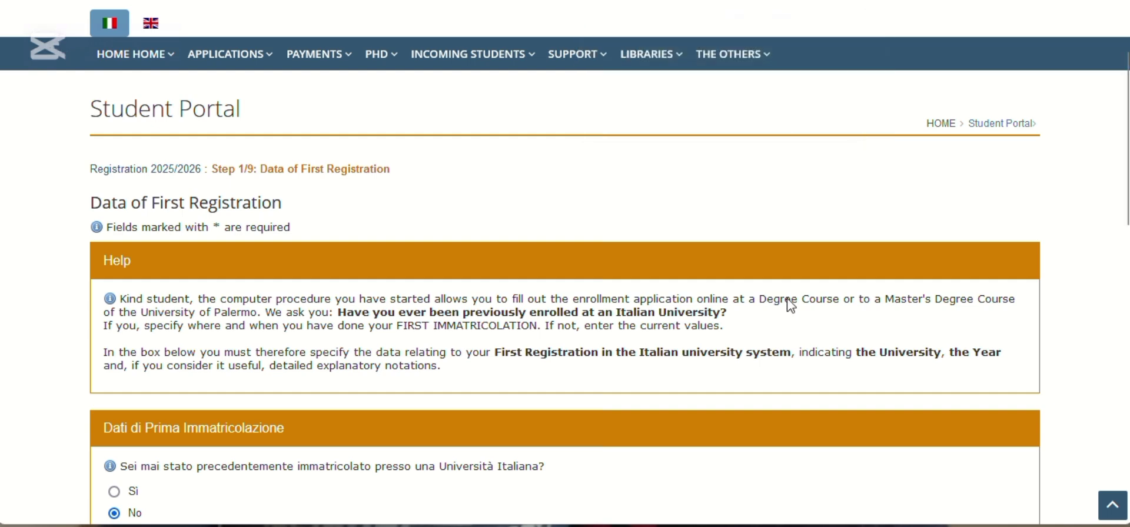
Step: Submit first registration data: no previous Italian enrolment, University of Palermo, 2025
{"action": "scroll", "coordinate": [762, 337], "scroll_direction": "down", "scroll_amount": 5}
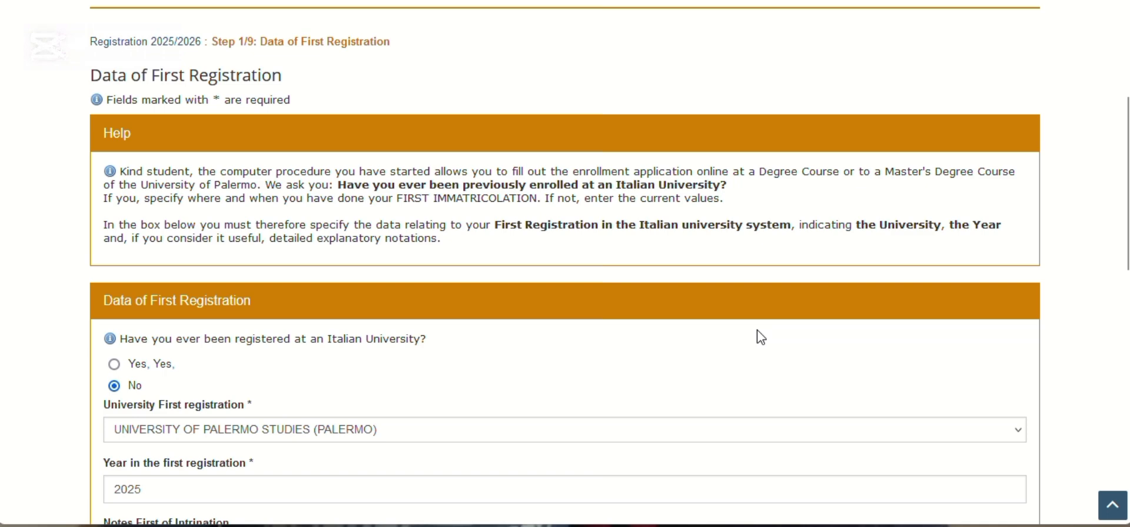
{"action": "scroll", "coordinate": [761, 337], "scroll_direction": "down", "scroll_amount": 1}
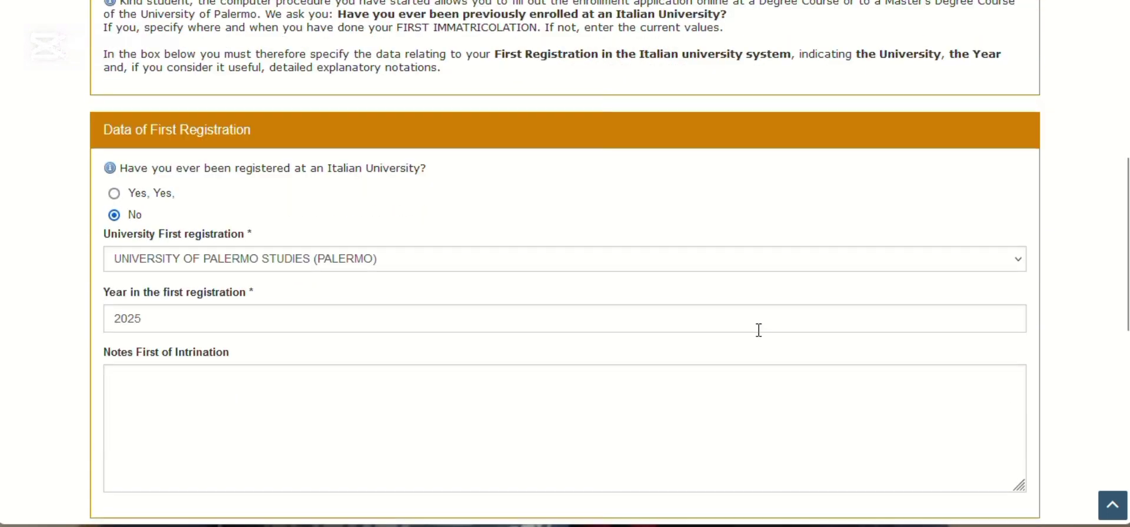
{"action": "scroll", "coordinate": [760, 330], "scroll_direction": "down", "scroll_amount": 3}
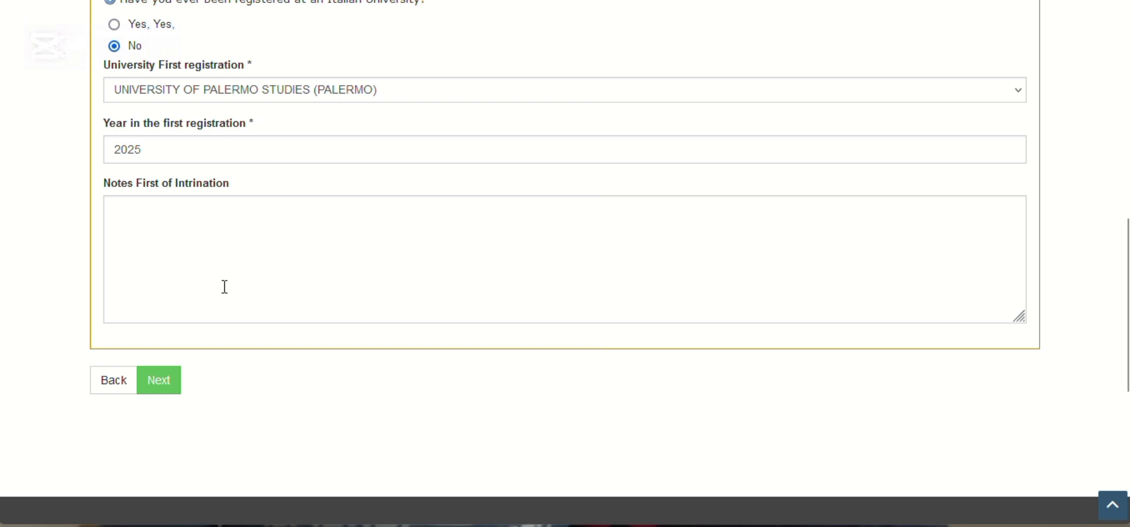
{"action": "left_click", "coordinate": [158, 390]}
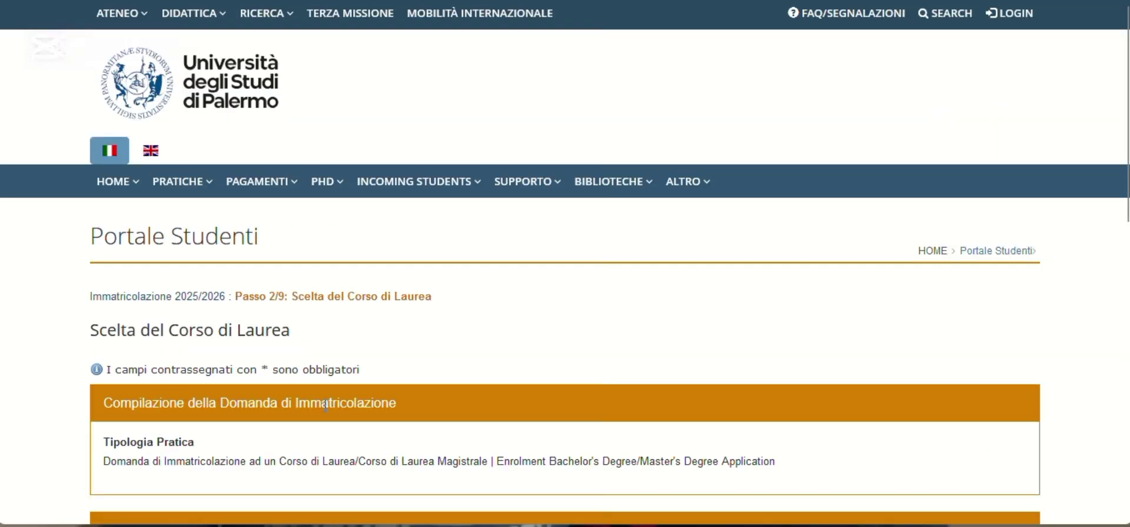
Step: Translate the page and switch the portal language to English
{"action": "scroll", "coordinate": [326, 405], "scroll_direction": "down", "scroll_amount": 1}
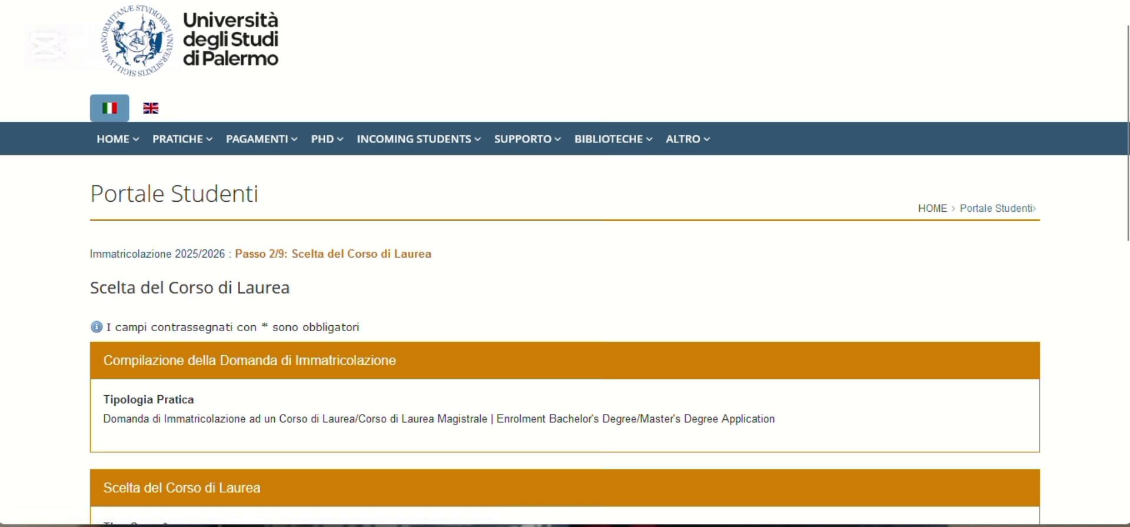
{"action": "left_click", "coordinate": [792, 169]}
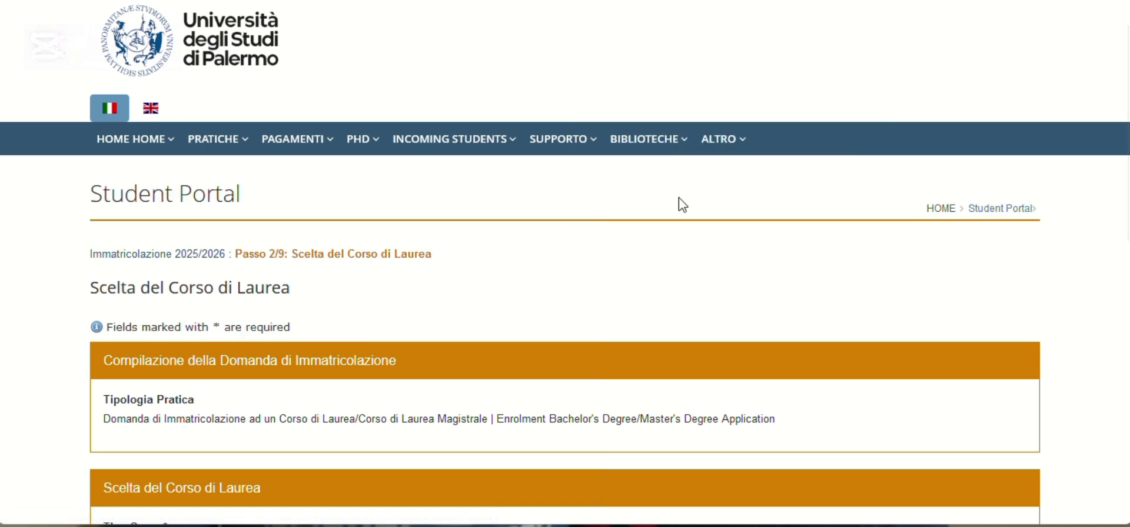
{"action": "left_click", "coordinate": [153, 113]}
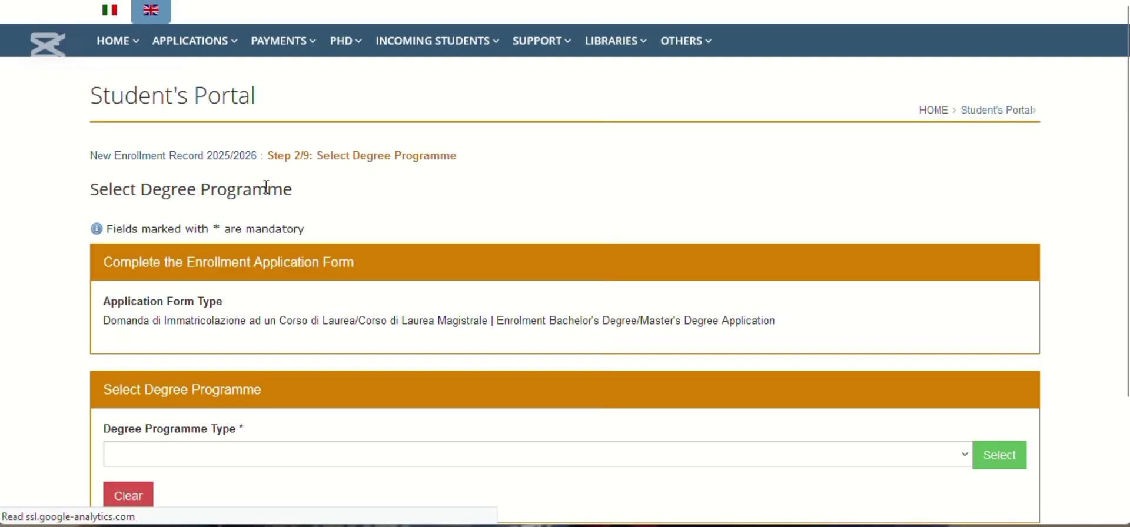
{"action": "scroll", "coordinate": [277, 202], "scroll_direction": "up", "scroll_amount": 3}
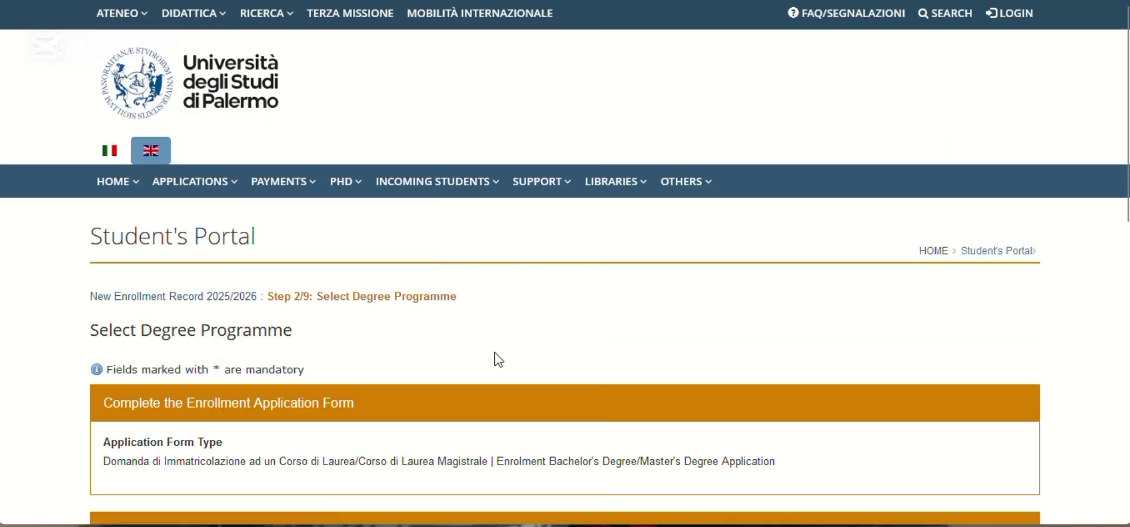
{"action": "scroll", "coordinate": [498, 360], "scroll_direction": "down", "scroll_amount": 5}
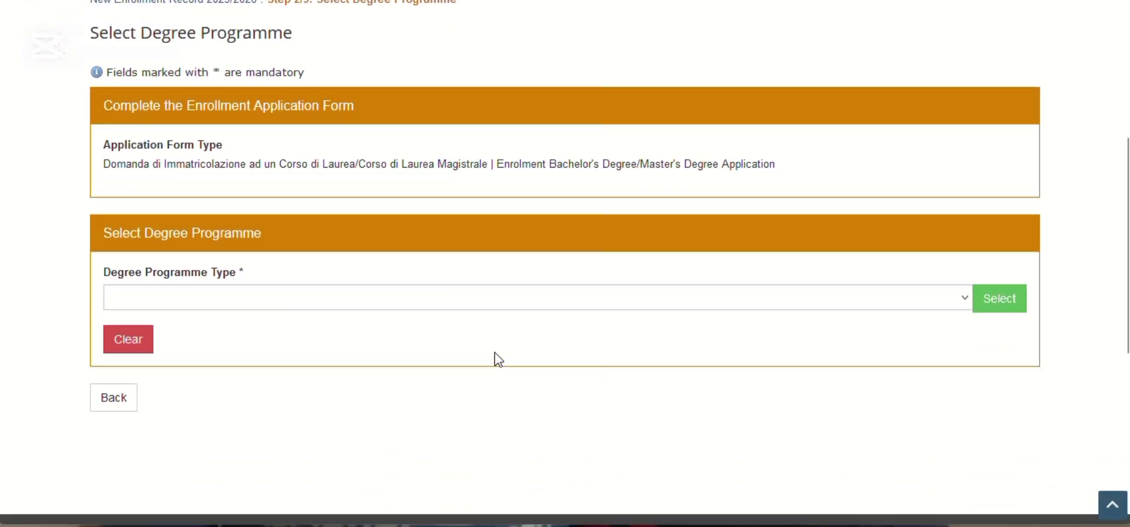
Step: Set Degree Programme Type to 'Corso di Laurea Magistrale Biennale | Master's Degree'
{"action": "left_click", "coordinate": [965, 298]}
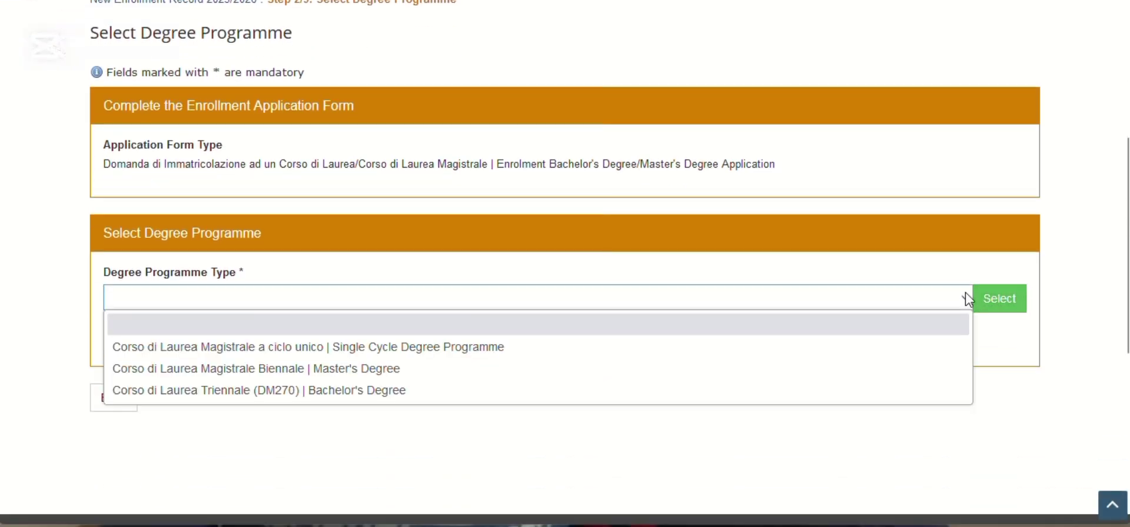
{"action": "left_click", "coordinate": [838, 376]}
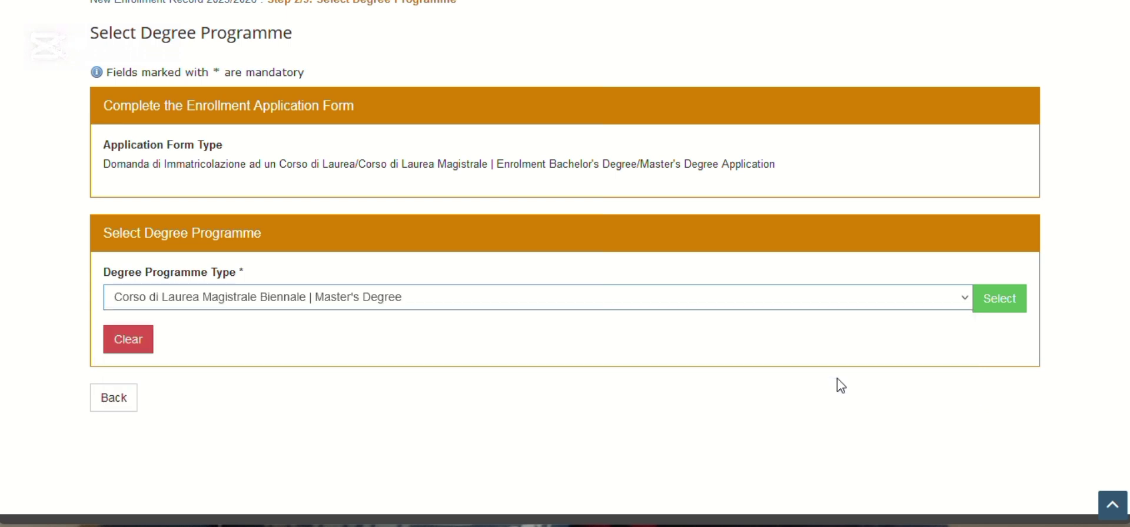
{"action": "left_click", "coordinate": [1002, 293]}
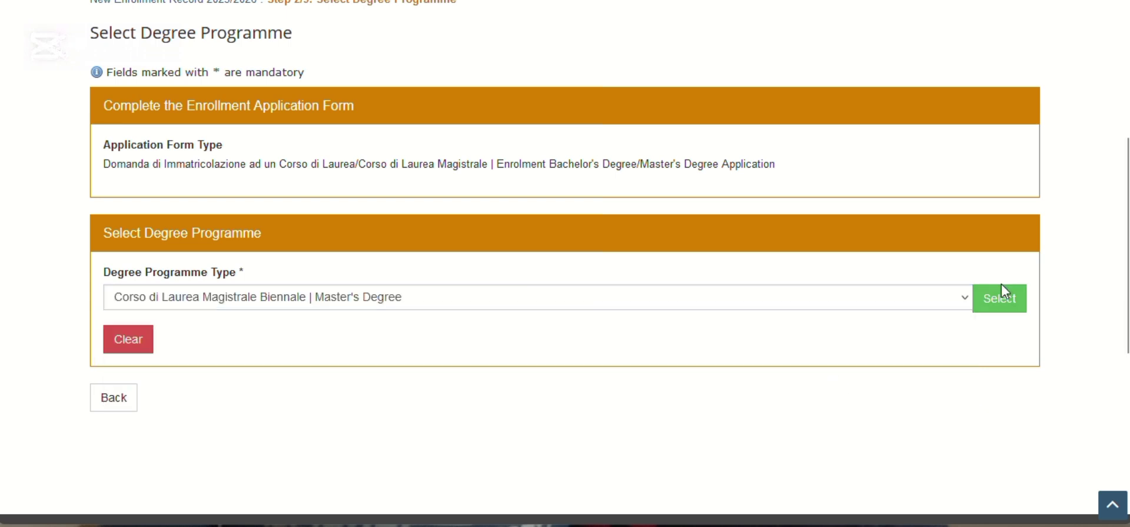
Step: Confirm the Master's Degree type and scroll the programme list to 2256 MANAGEMENT ENGINEERING (CORSO ONLINE)
{"action": "left_click", "coordinate": [1002, 293]}
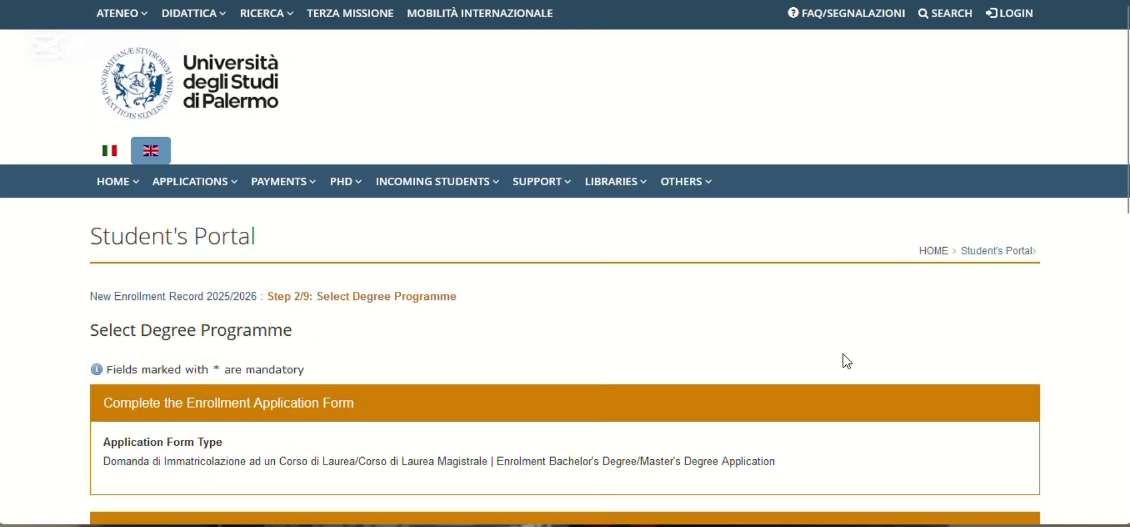
{"action": "scroll", "coordinate": [847, 361], "scroll_direction": "down", "scroll_amount": 5}
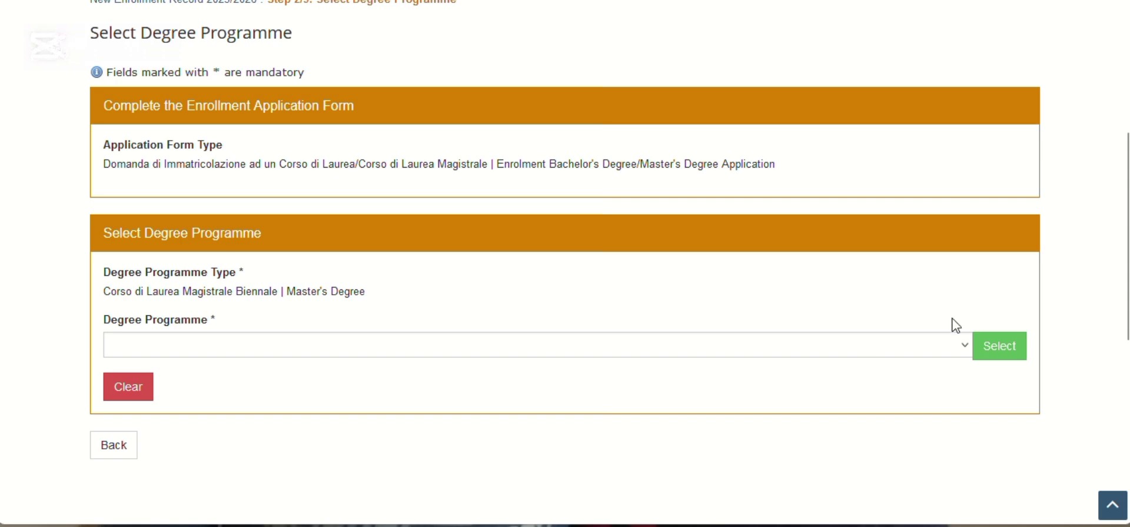
{"action": "left_click", "coordinate": [965, 347]}
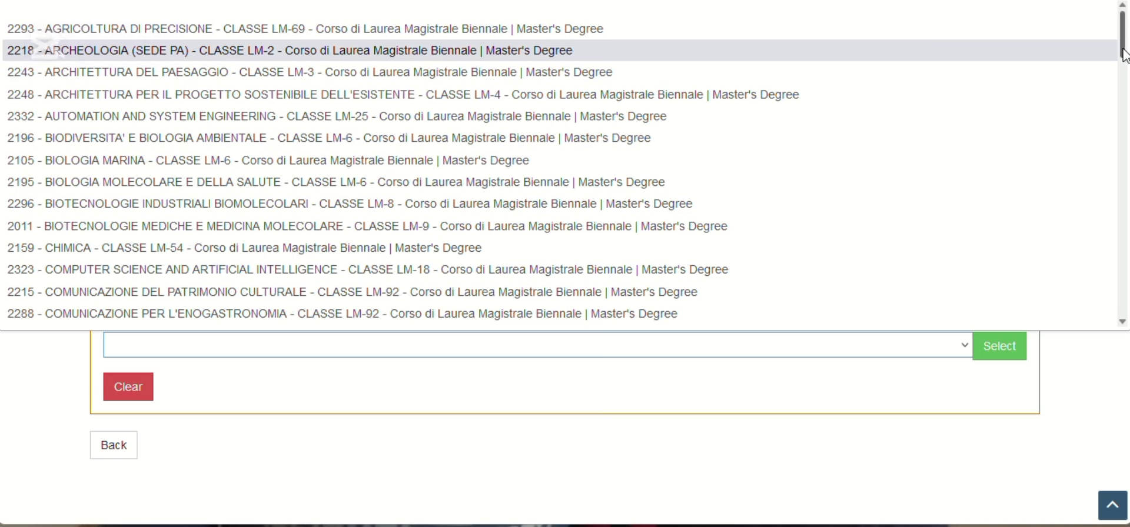
{"action": "scroll", "coordinate": [1121, 47], "scroll_direction": "down", "scroll_amount": 4}
{"action": "scroll", "coordinate": [707, 47], "scroll_direction": "down", "scroll_amount": 12}
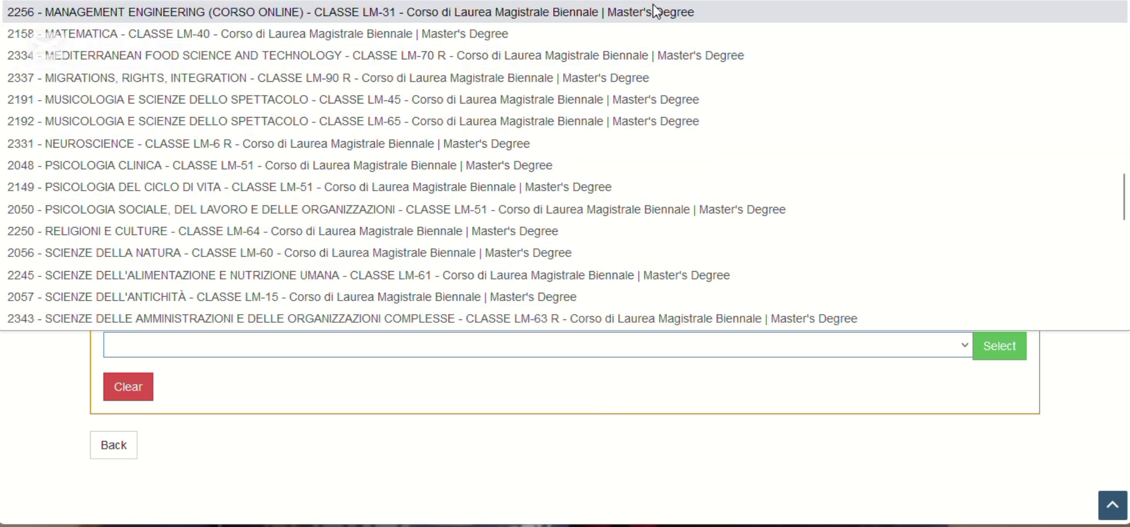
Step: Select 2256 MANAGEMENT ENGINEERING (CORSO ONLINE) and scroll down to the curricular requirements assessment
{"action": "key", "text": "Escape"}
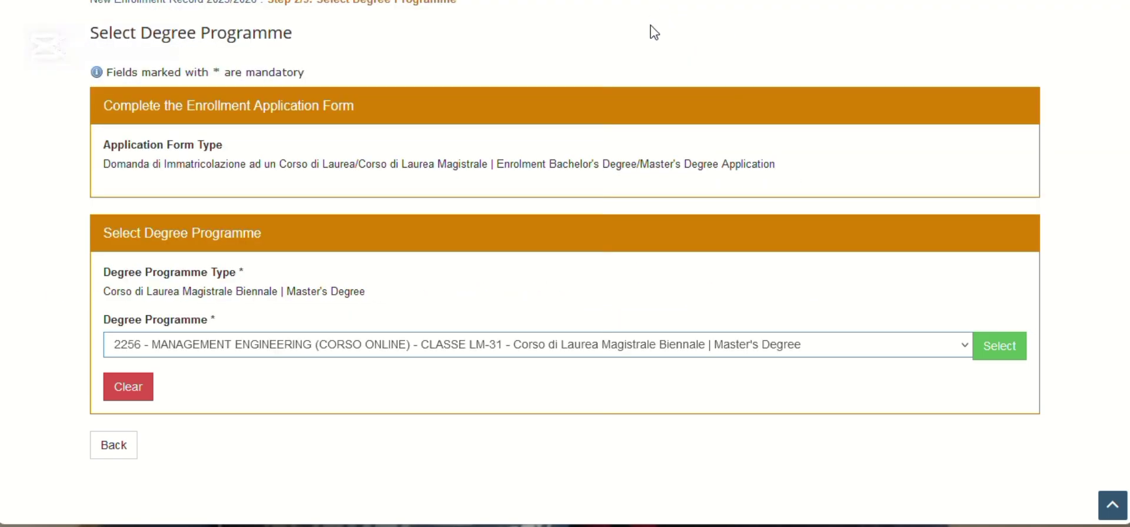
{"action": "left_click", "coordinate": [1004, 353]}
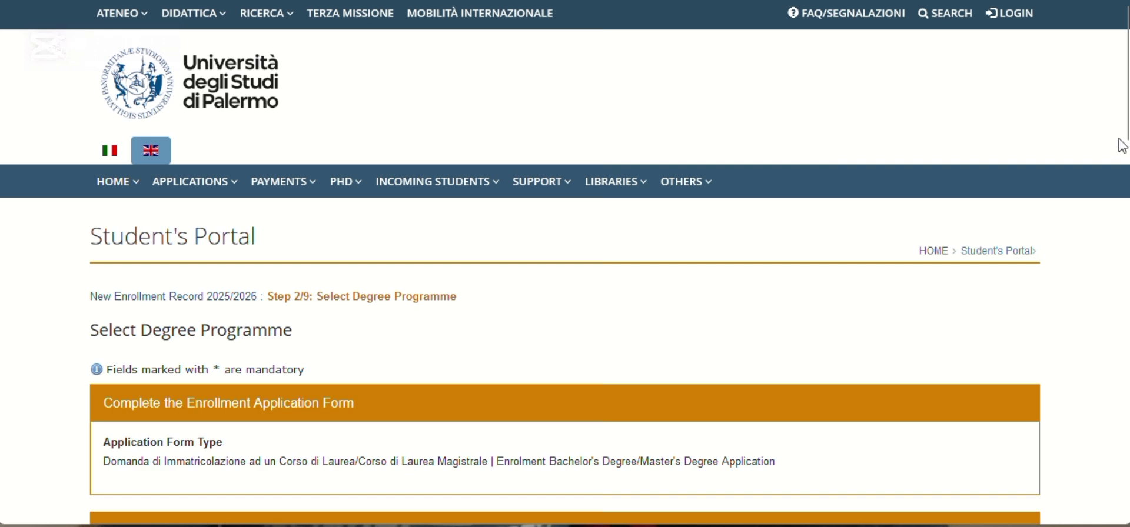
{"action": "left_click_drag", "start_coordinate": [1125, 132], "coordinate": [1125, 266]}
{"action": "scroll", "coordinate": [1125, 303], "scroll_direction": "down", "scroll_amount": 3}
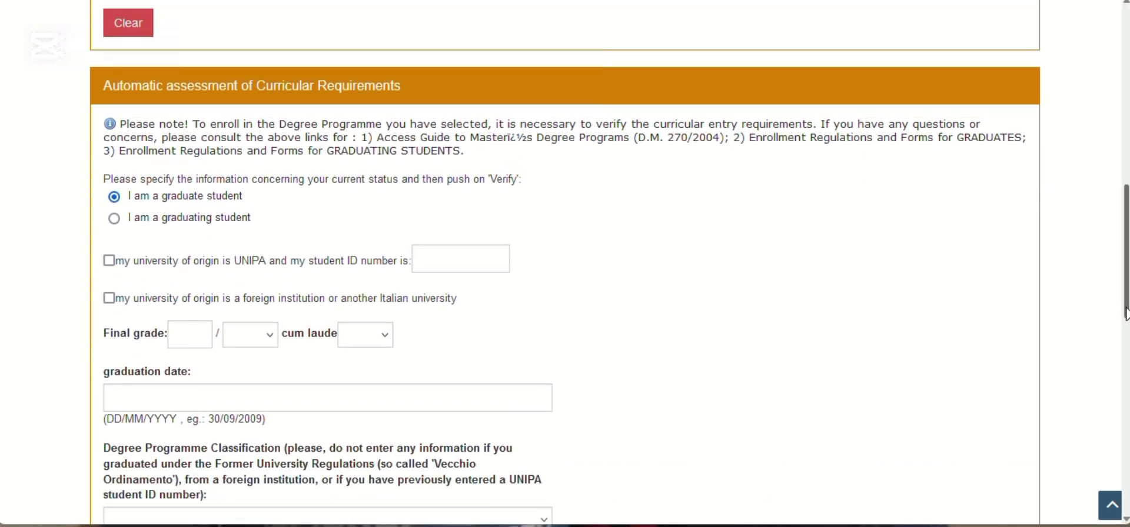
{"action": "scroll", "coordinate": [1106, 316], "scroll_direction": "down", "scroll_amount": 1}
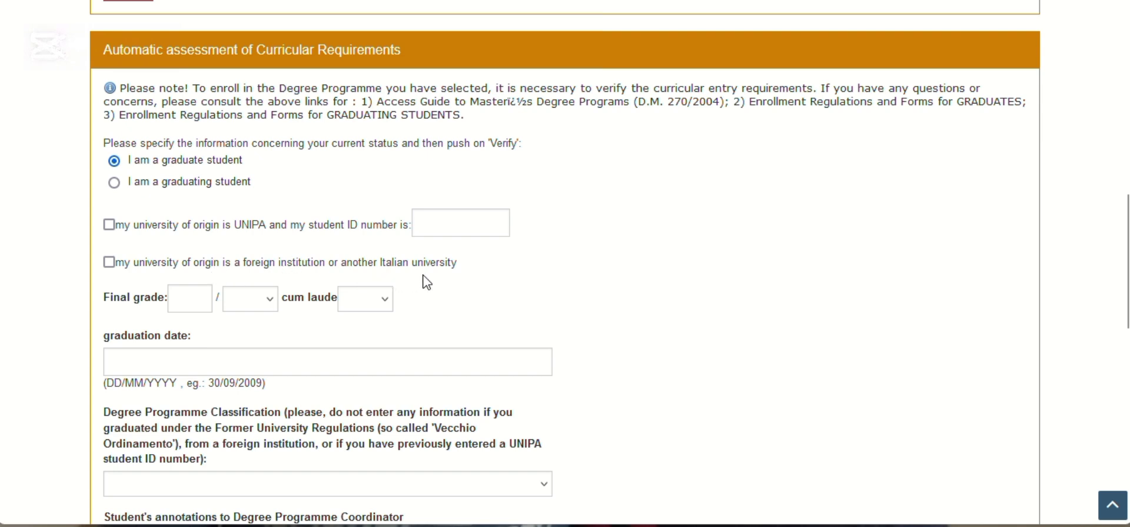
Step: Mark the university of origin as foreign or other Italian and enter final grade 80 out of 110
{"action": "left_click", "coordinate": [109, 263]}
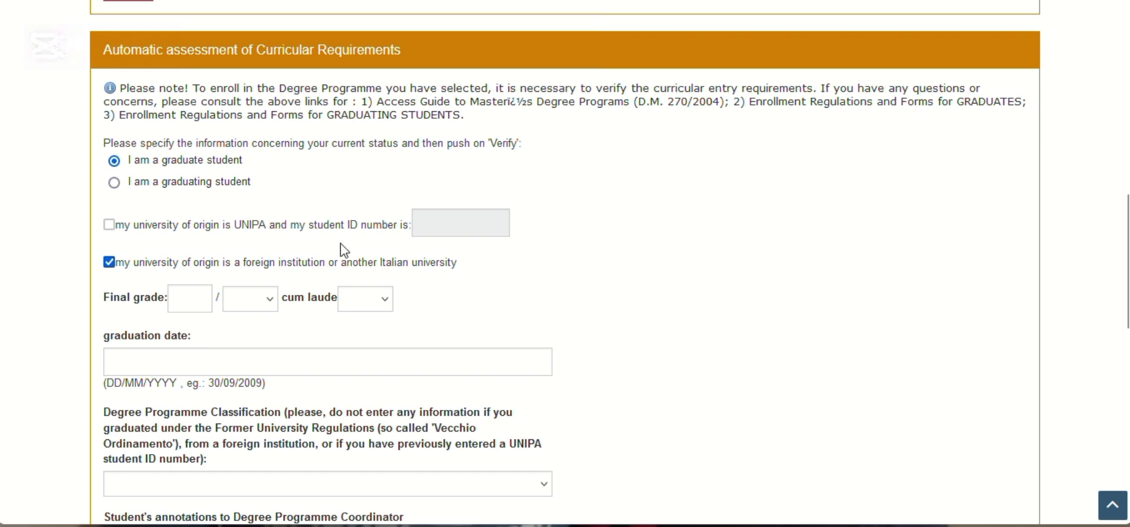
{"action": "left_click", "coordinate": [269, 300]}
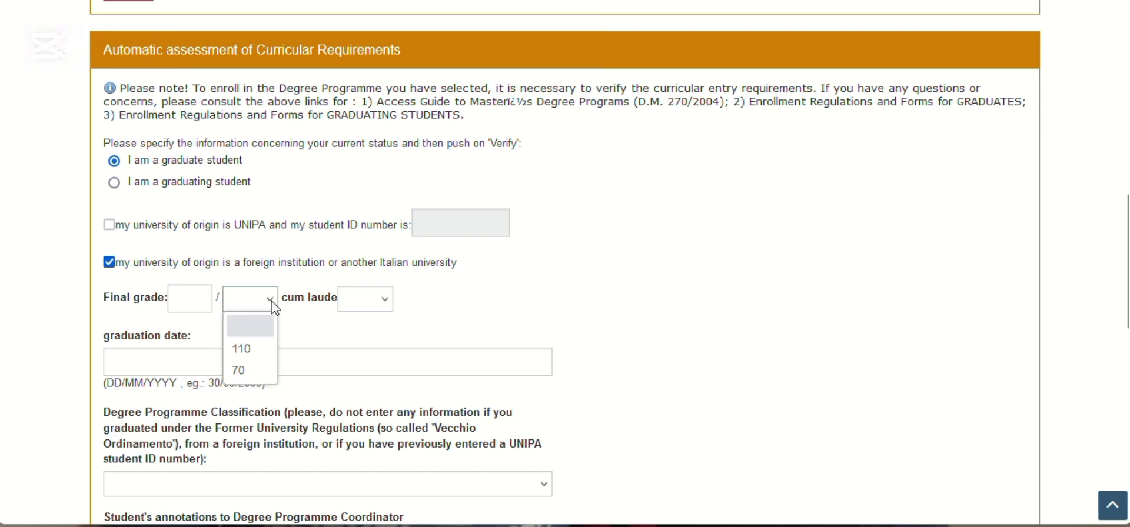
{"action": "left_click", "coordinate": [257, 353]}
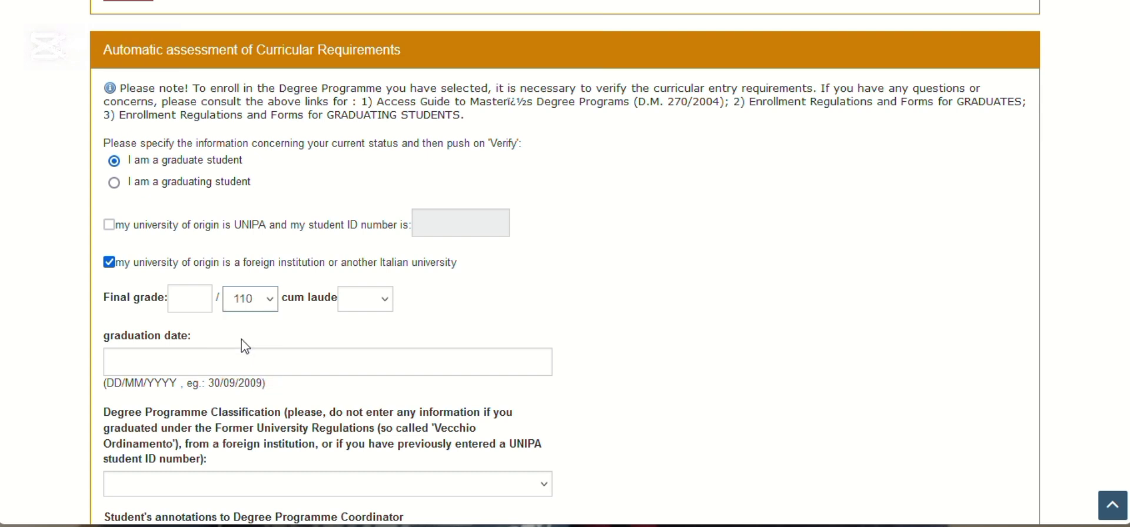
{"action": "left_click", "coordinate": [179, 303]}
{"action": "type", "text": "80"}
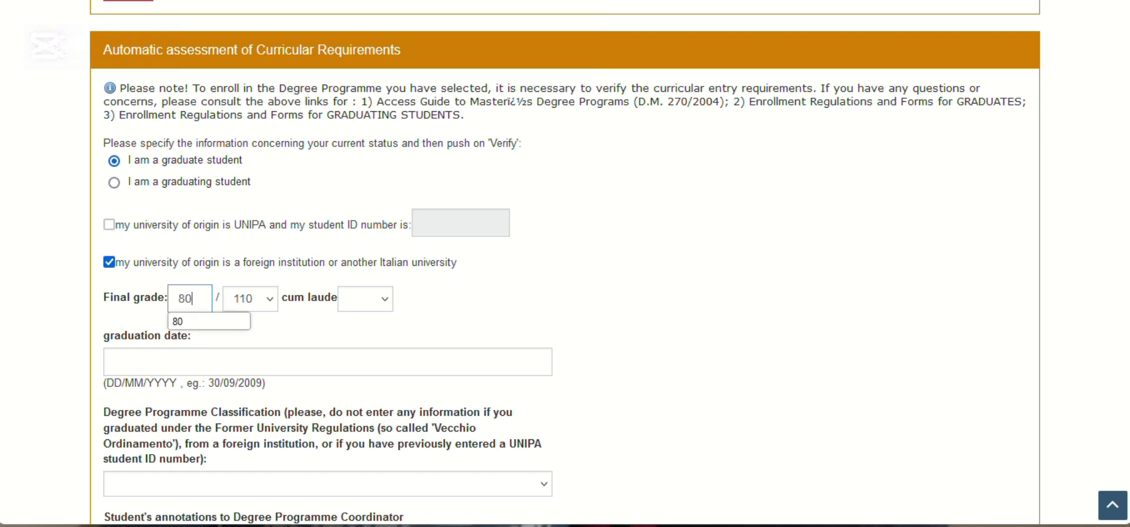
{"action": "left_click", "coordinate": [182, 319]}
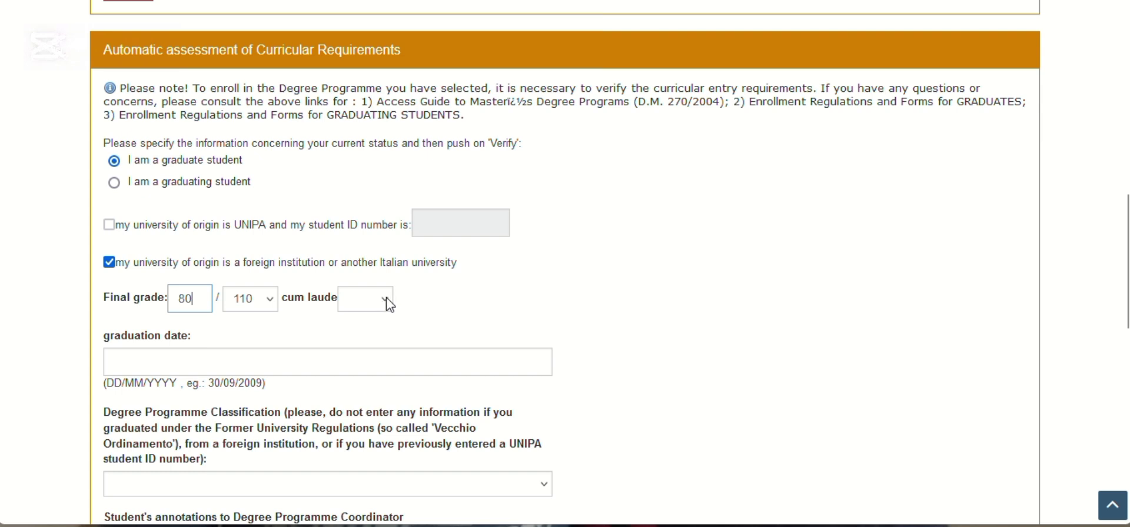
Step: Enter 30/09/2019 as the graduation date
{"action": "left_click", "coordinate": [423, 364]}
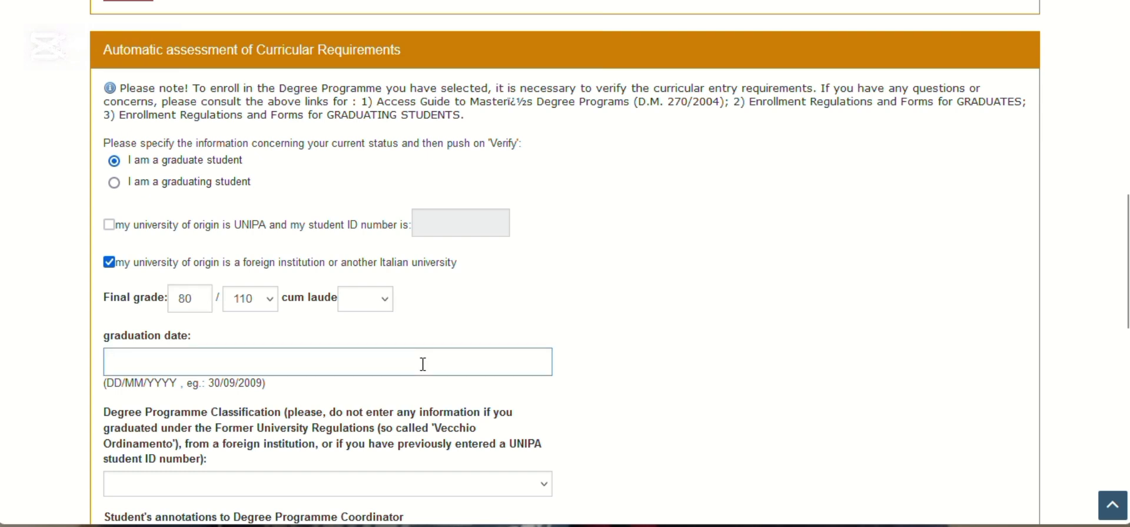
{"action": "type", "text": "3"}
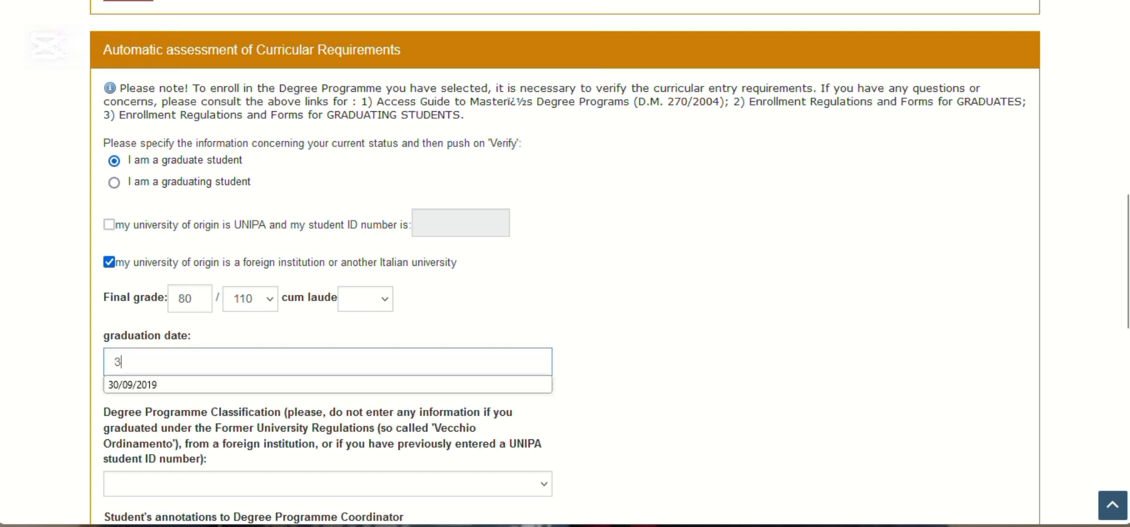
{"action": "left_click", "coordinate": [331, 394]}
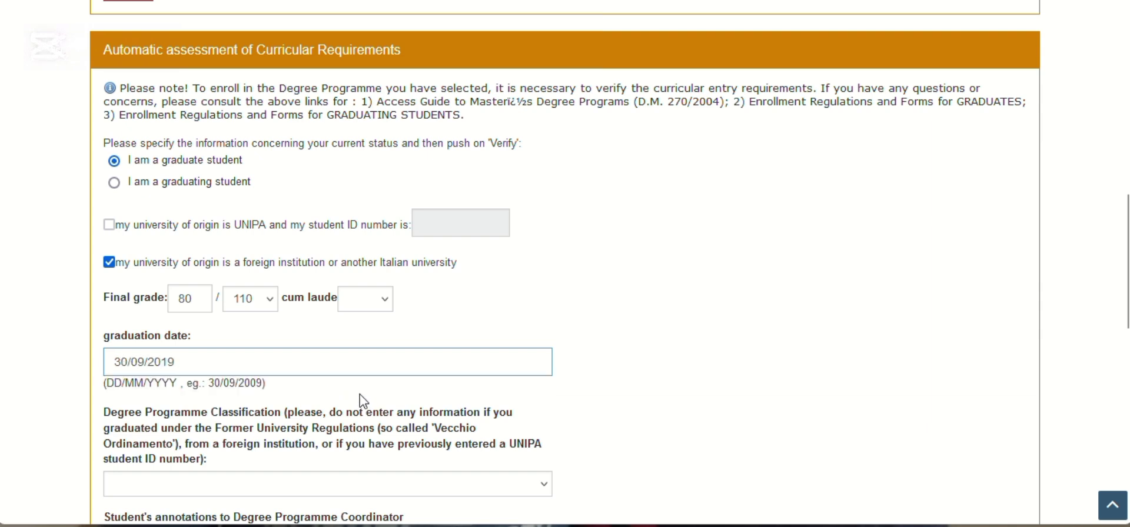
{"action": "key", "text": "Down"}
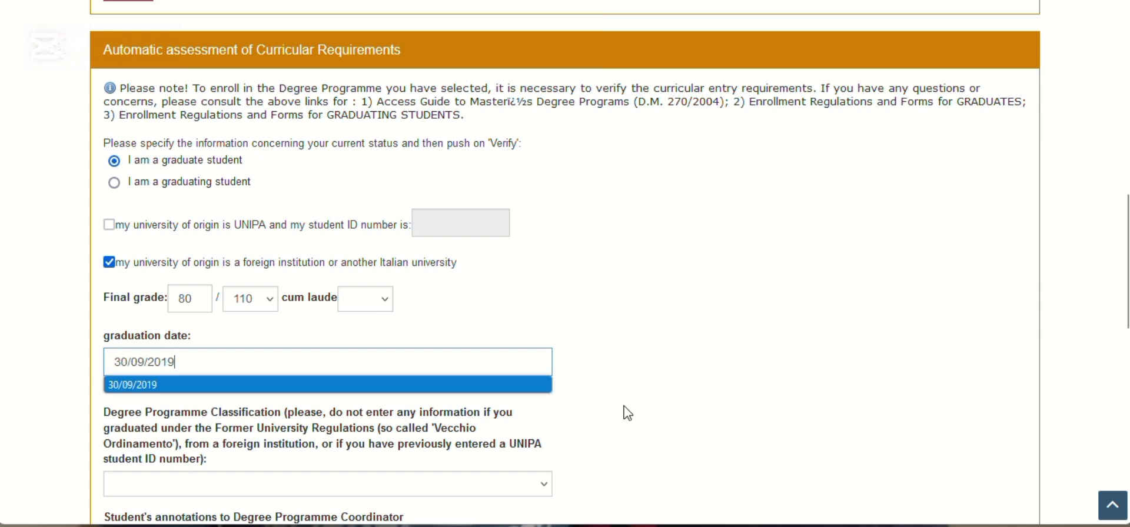
{"action": "left_click", "coordinate": [669, 398]}
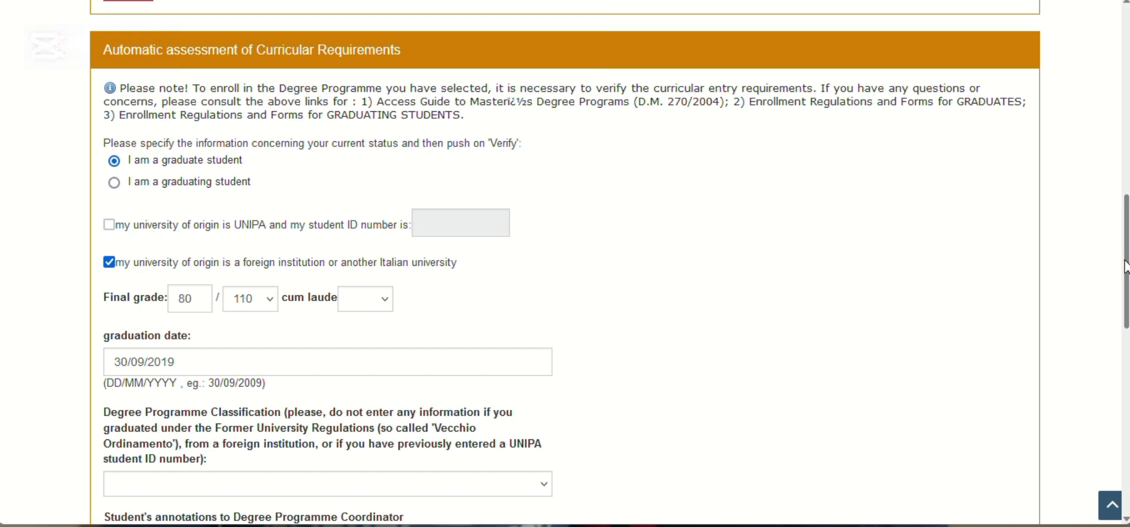
{"action": "left_click_drag", "start_coordinate": [1127, 266], "coordinate": [1125, 335]}
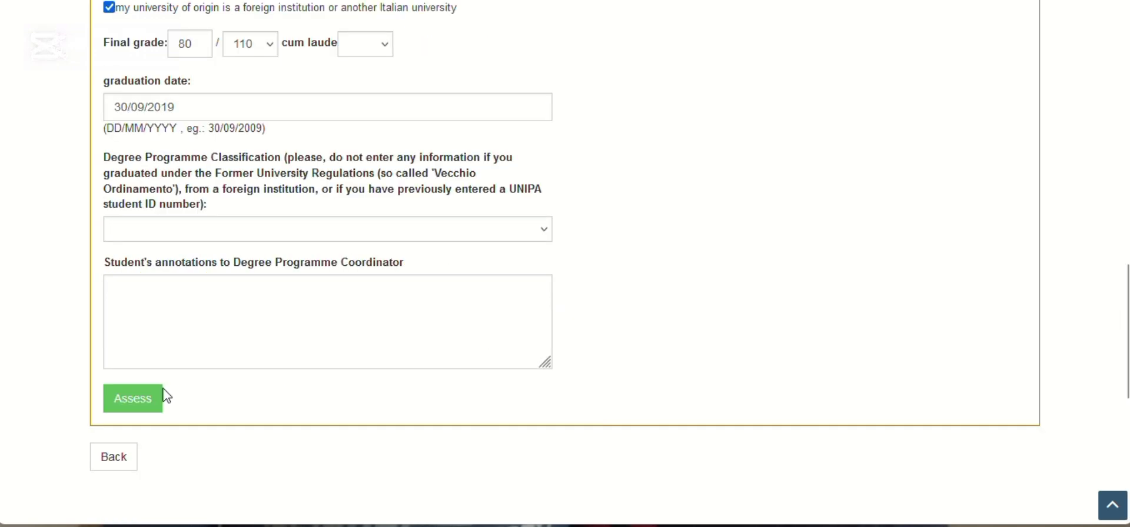
Step: Run the automatic curricular check and review its non-blocking warning requiring coordinator approval
{"action": "left_click", "coordinate": [145, 402]}
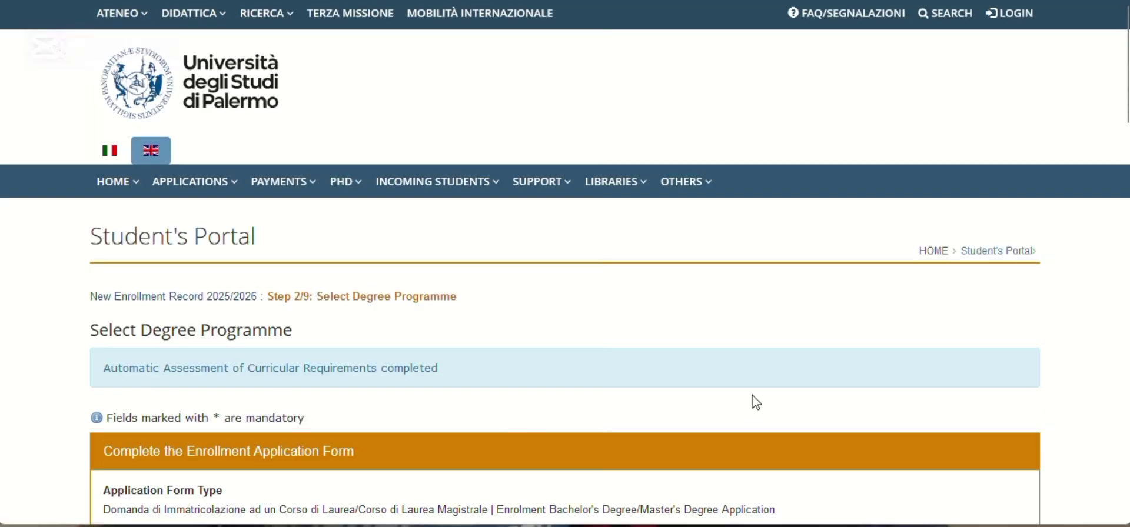
{"action": "scroll", "coordinate": [868, 359], "scroll_direction": "down", "scroll_amount": 5}
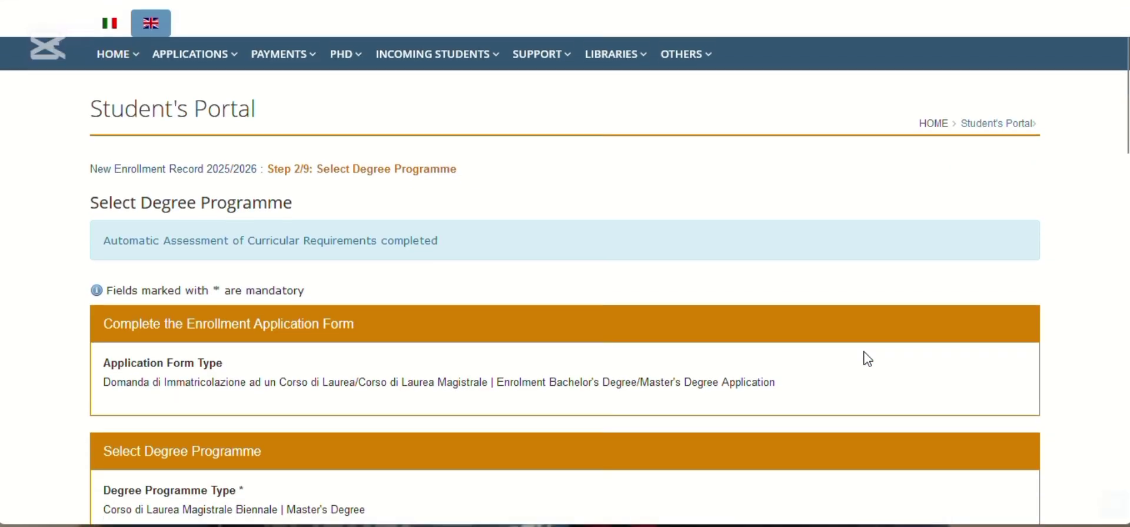
{"action": "scroll", "coordinate": [868, 359], "scroll_direction": "down", "scroll_amount": 2}
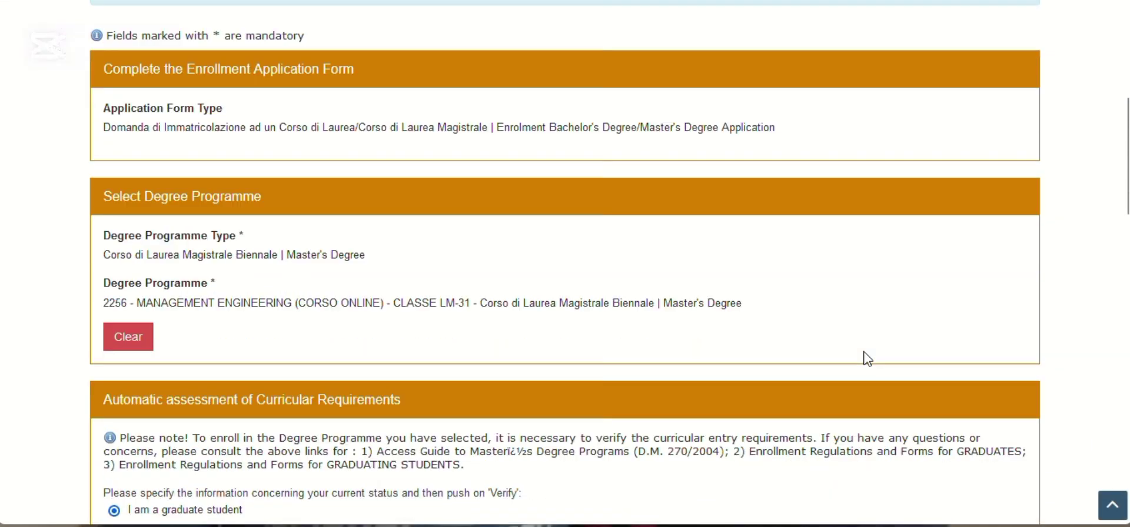
{"action": "scroll", "coordinate": [868, 359], "scroll_direction": "down", "scroll_amount": 7}
{"action": "scroll", "coordinate": [868, 359], "scroll_direction": "down", "scroll_amount": 2}
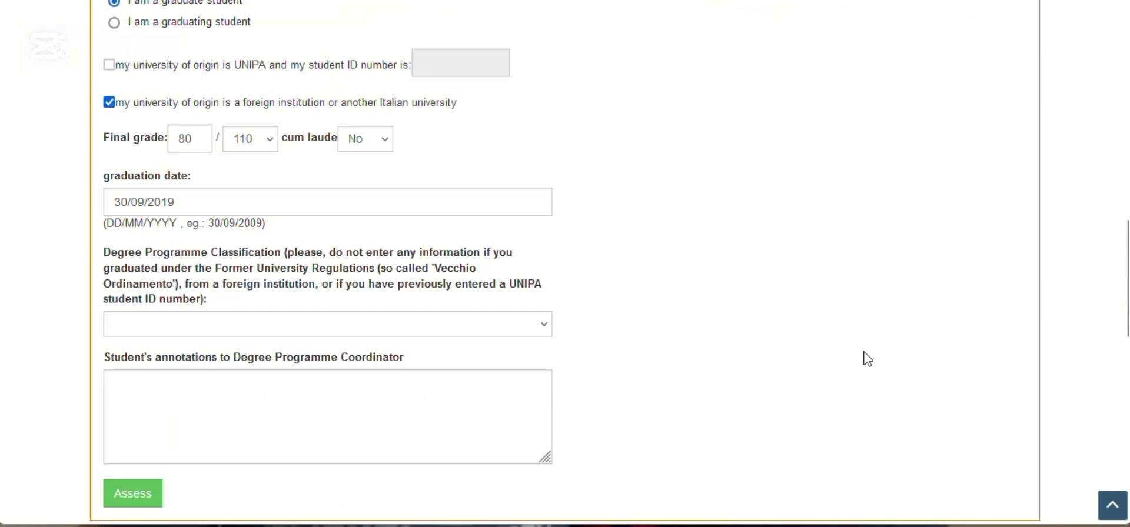
{"action": "scroll", "coordinate": [868, 360], "scroll_direction": "down", "scroll_amount": 5}
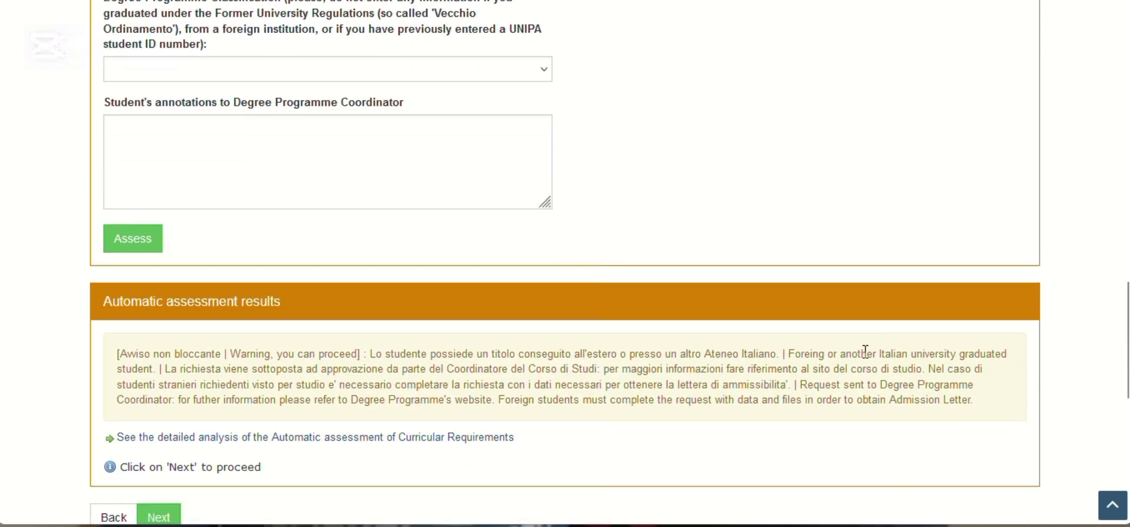
{"action": "scroll", "coordinate": [868, 359], "scroll_direction": "down", "scroll_amount": 2}
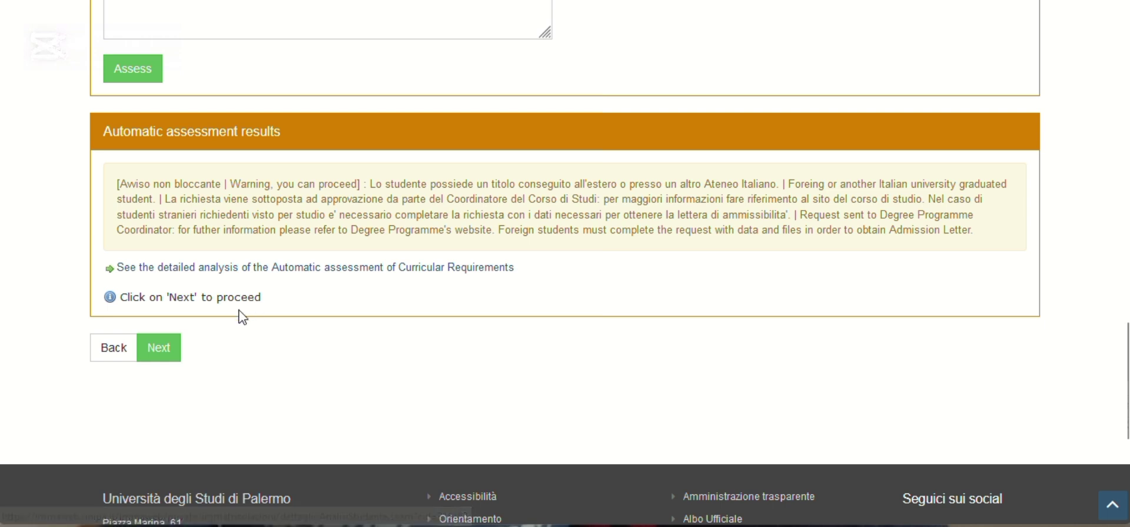
Step: Advance to Student Information and create the Management Engineering enrolment application form
{"action": "left_click", "coordinate": [157, 353]}
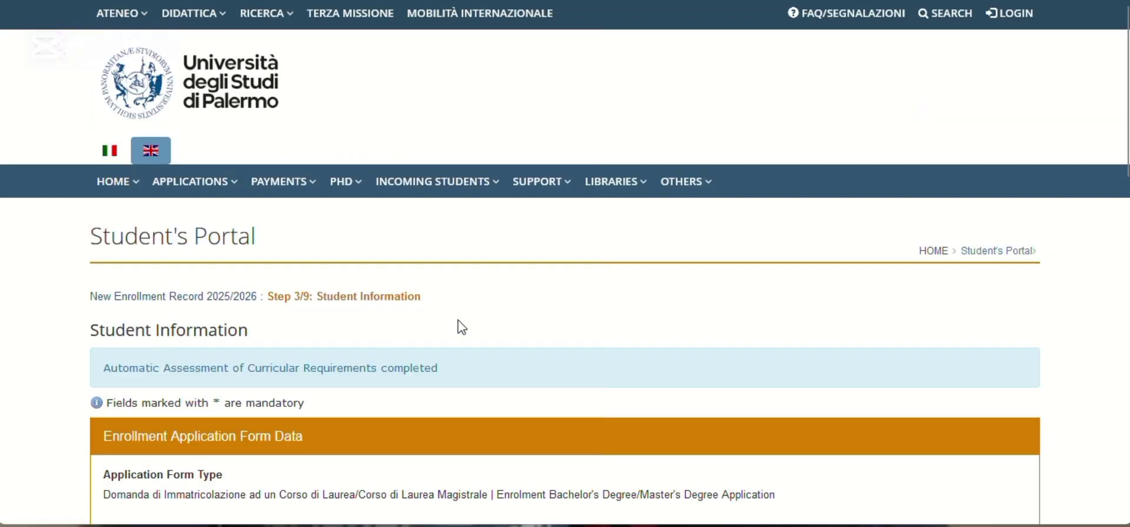
{"action": "scroll", "coordinate": [462, 327], "scroll_direction": "down", "scroll_amount": 4}
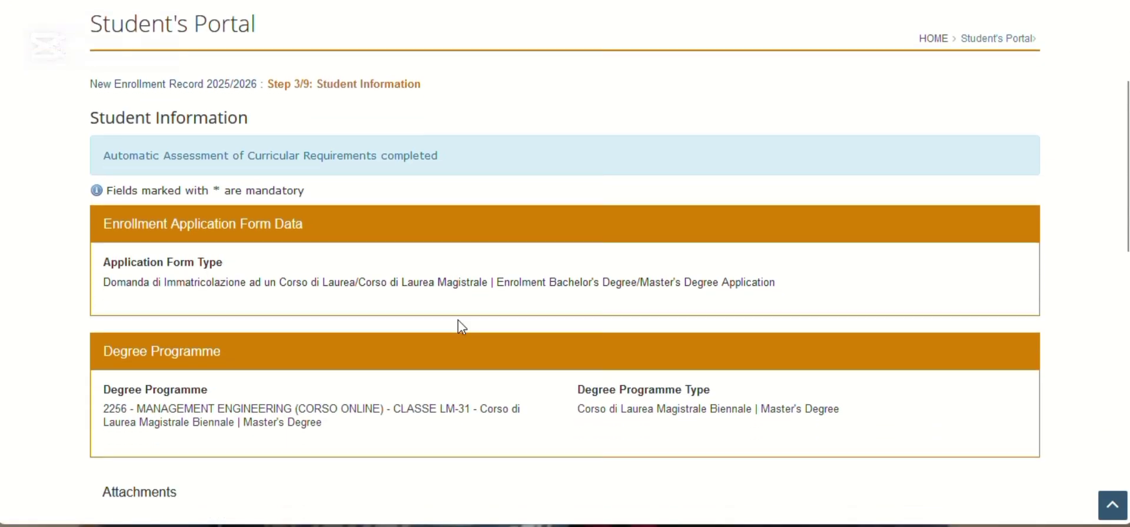
{"action": "scroll", "coordinate": [462, 327], "scroll_direction": "down", "scroll_amount": 2}
{"action": "scroll", "coordinate": [462, 327], "scroll_direction": "down", "scroll_amount": 8}
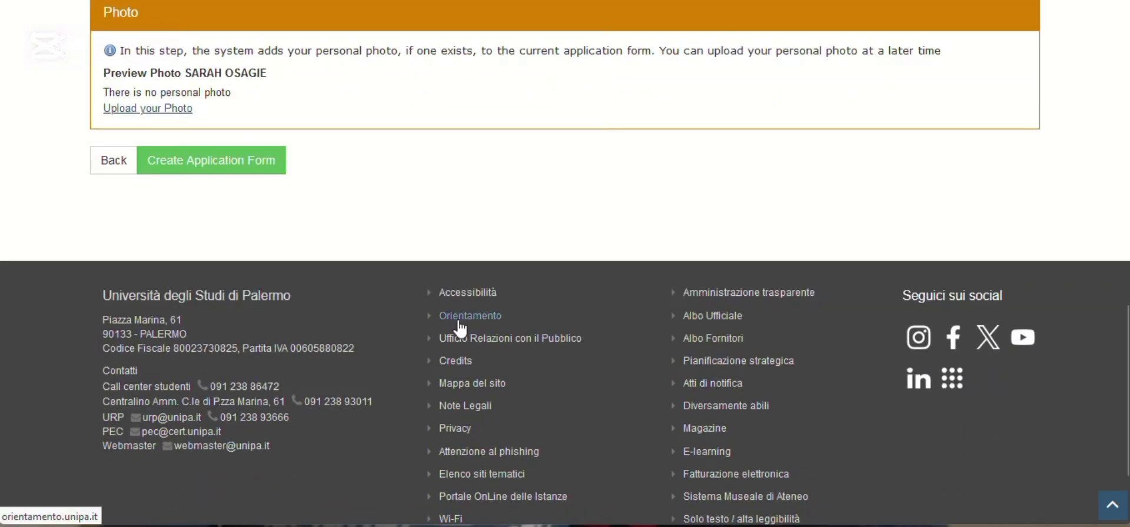
{"action": "scroll", "coordinate": [462, 327], "scroll_direction": "up", "scroll_amount": 2}
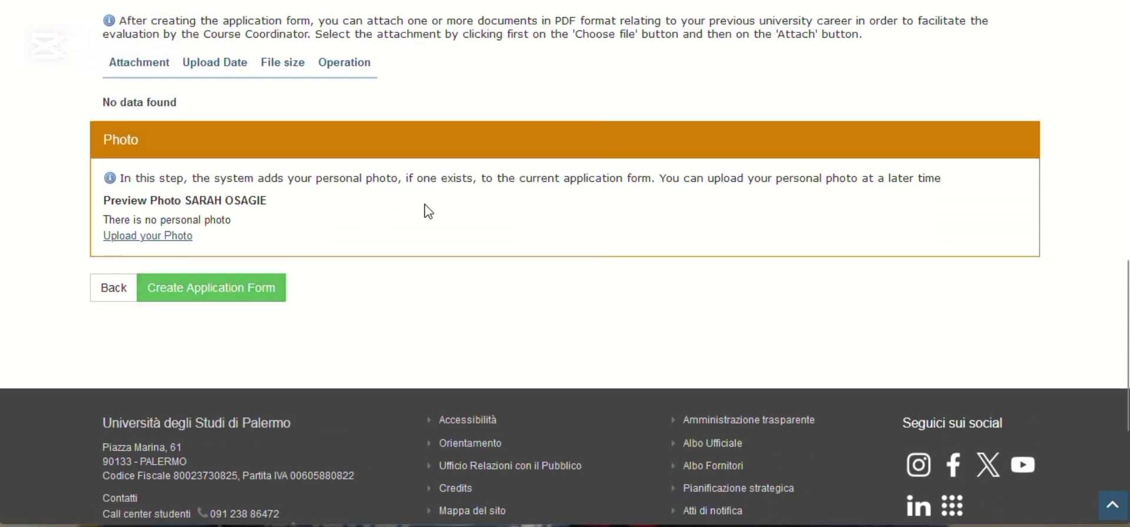
{"action": "left_click", "coordinate": [230, 298]}
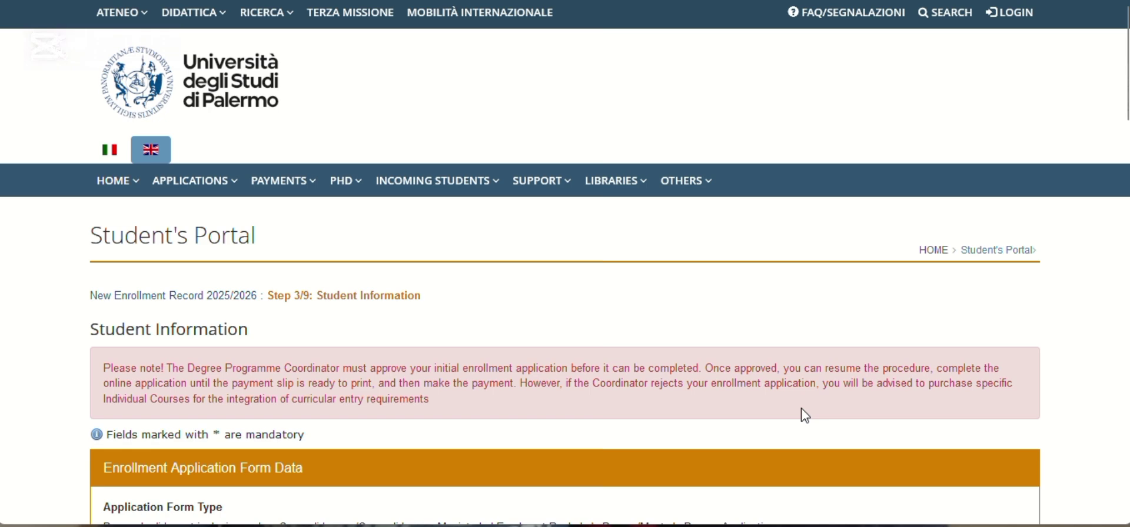
{"action": "scroll", "coordinate": [806, 416], "scroll_direction": "down", "scroll_amount": 2}
{"action": "scroll", "coordinate": [806, 416], "scroll_direction": "down", "scroll_amount": 1}
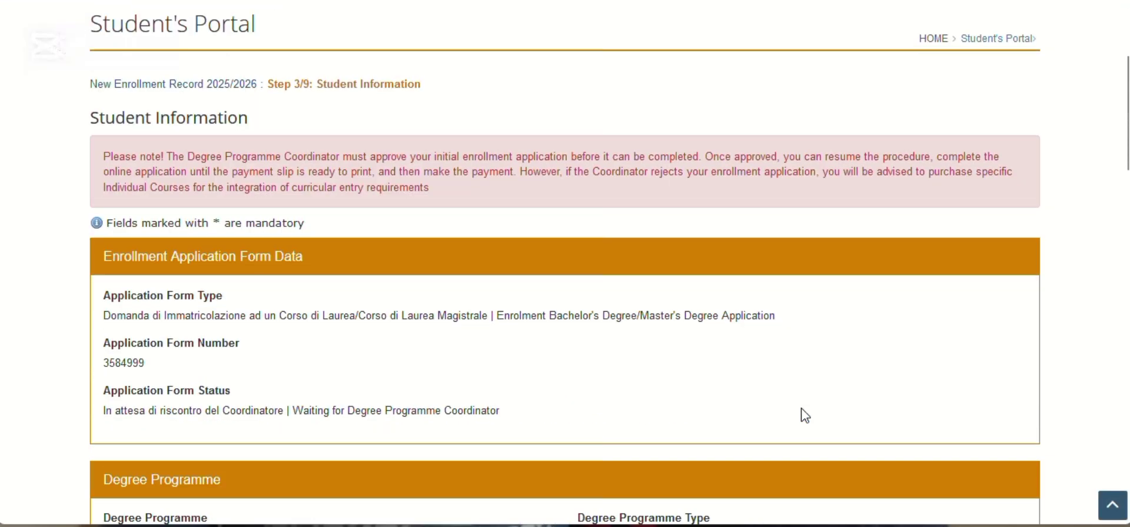
{"action": "scroll", "coordinate": [806, 416], "scroll_direction": "down", "scroll_amount": 3}
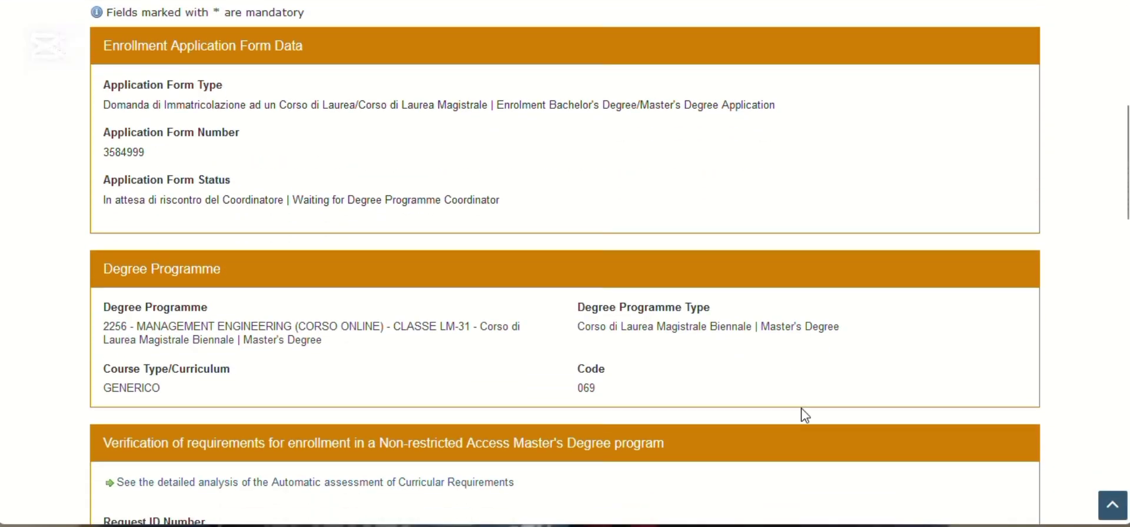
{"action": "scroll", "coordinate": [806, 416], "scroll_direction": "down", "scroll_amount": 1}
{"action": "scroll", "coordinate": [806, 416], "scroll_direction": "down", "scroll_amount": 1}
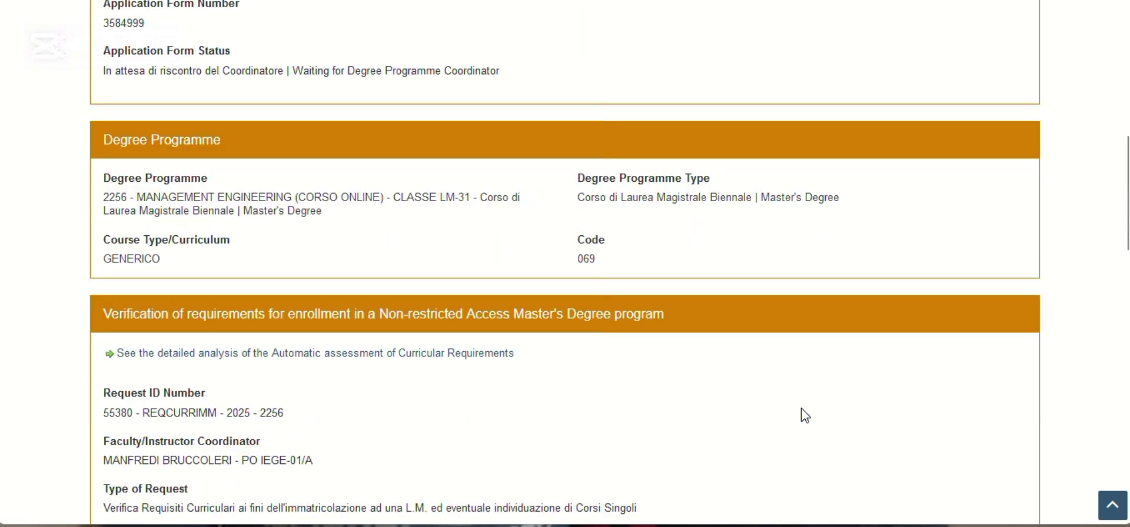
{"action": "scroll", "coordinate": [805, 416], "scroll_direction": "down", "scroll_amount": 5}
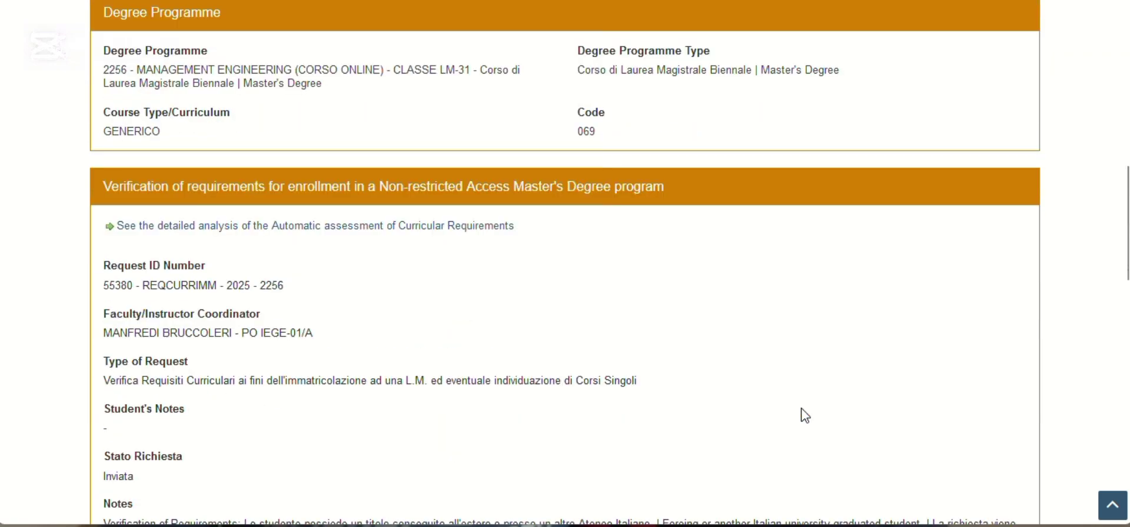
{"action": "scroll", "coordinate": [806, 416], "scroll_direction": "down", "scroll_amount": 4}
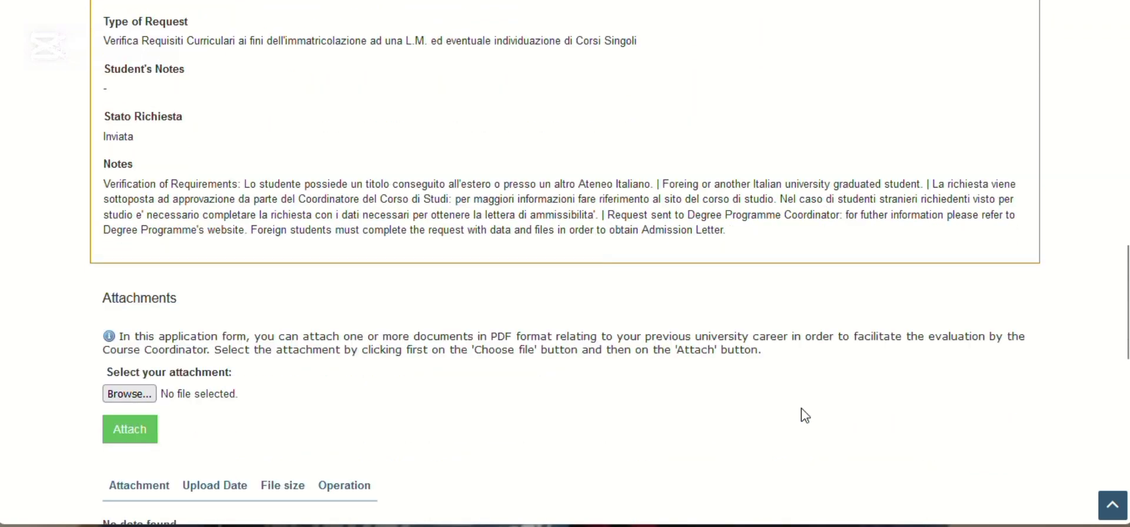
{"action": "scroll", "coordinate": [806, 416], "scroll_direction": "down", "scroll_amount": 1}
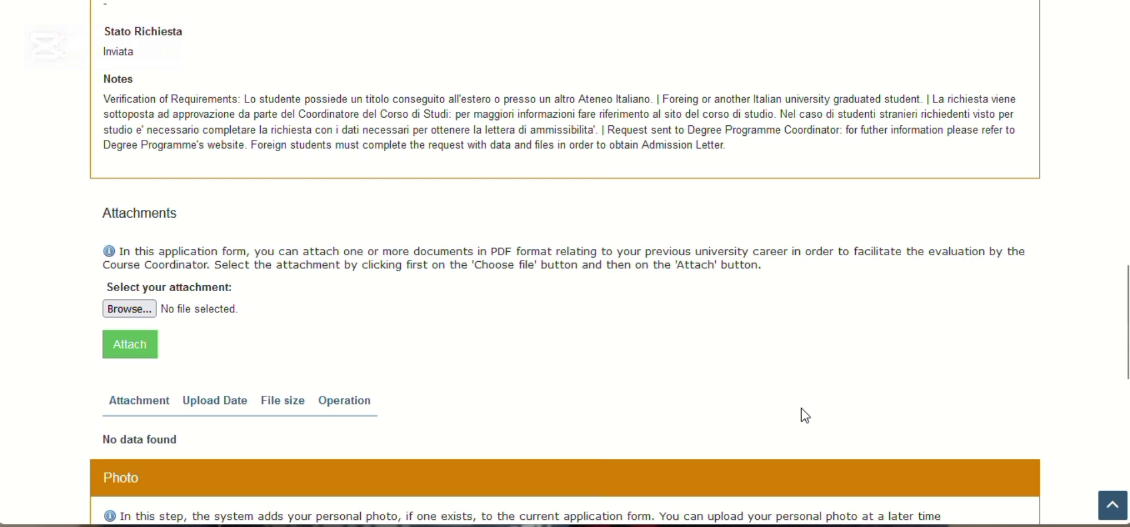
{"action": "scroll", "coordinate": [805, 416], "scroll_direction": "down", "scroll_amount": 3}
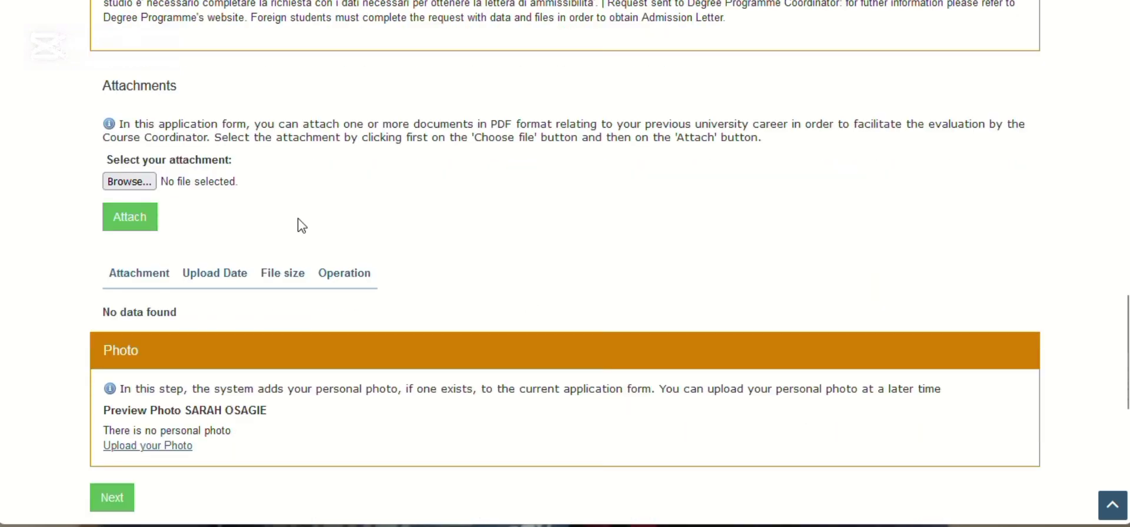
{"action": "left_click", "coordinate": [136, 216]}
{"action": "scroll", "coordinate": [225, 241], "scroll_direction": "down", "scroll_amount": 3}
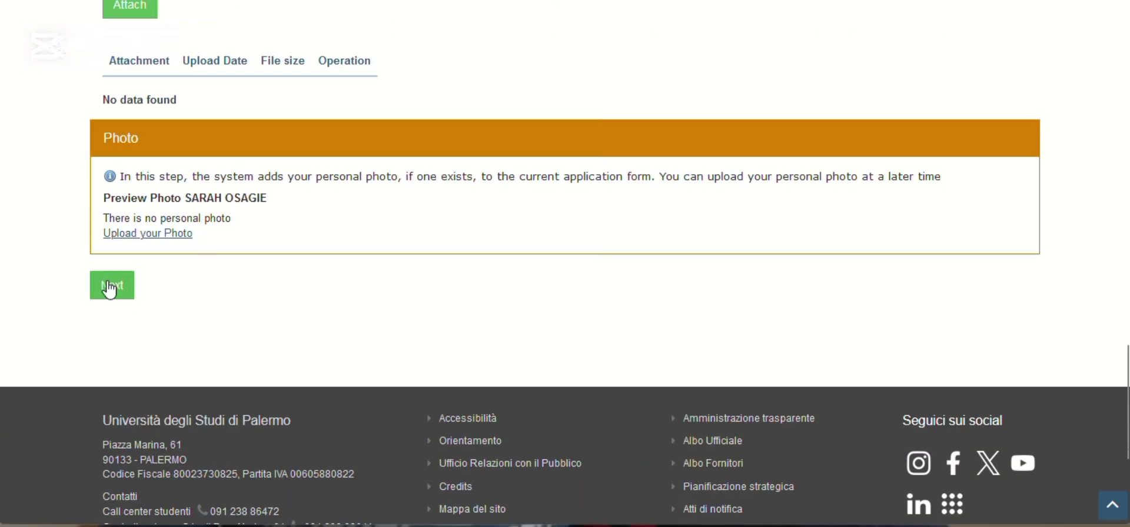
Step: Continue to the extra-EU eligibility request, keeping Valid Passport as the attachment type
{"action": "left_click", "coordinate": [113, 288]}
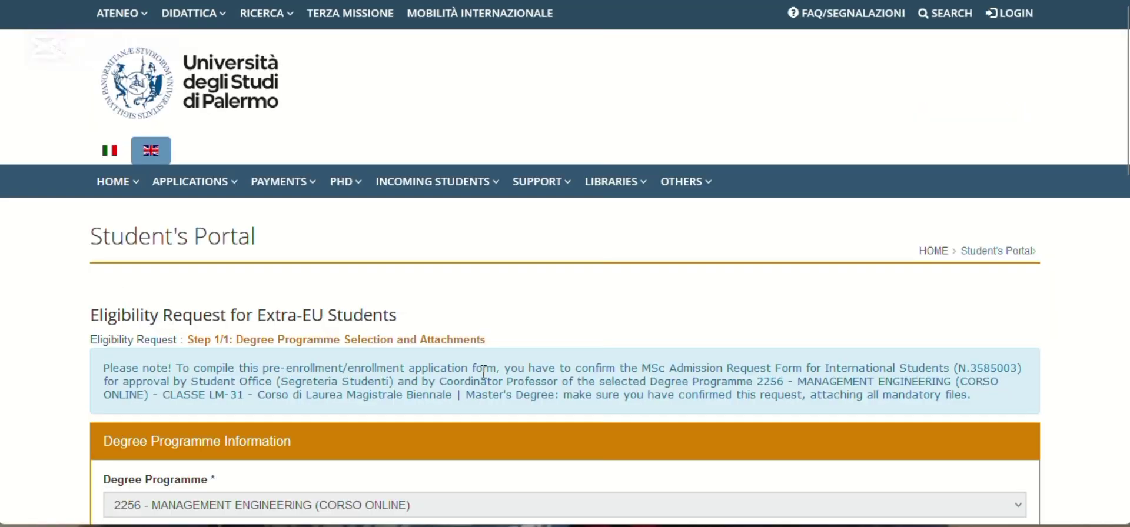
{"action": "scroll", "coordinate": [483, 372], "scroll_direction": "down", "scroll_amount": 2}
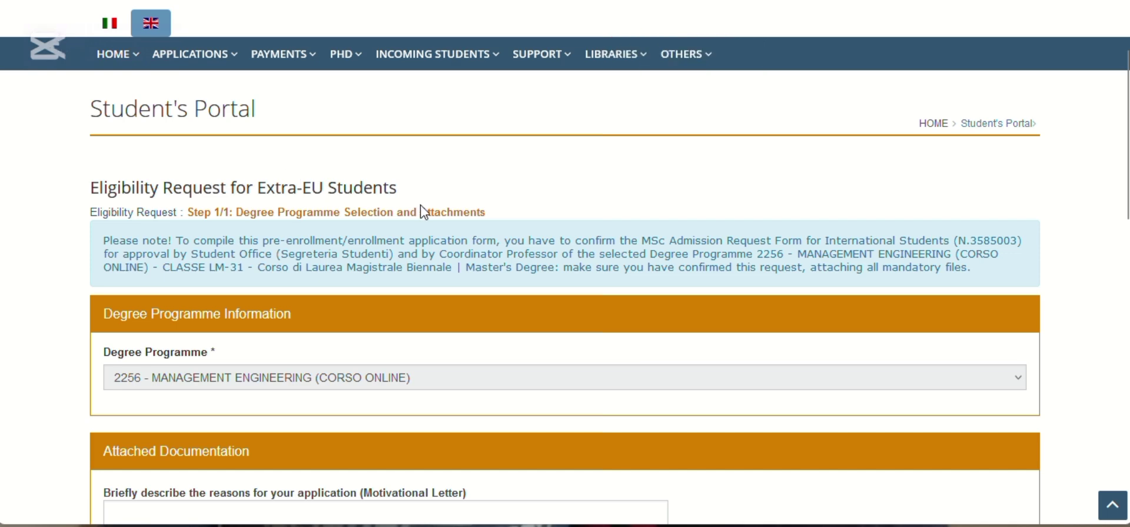
{"action": "scroll", "coordinate": [424, 213], "scroll_direction": "down", "scroll_amount": 4}
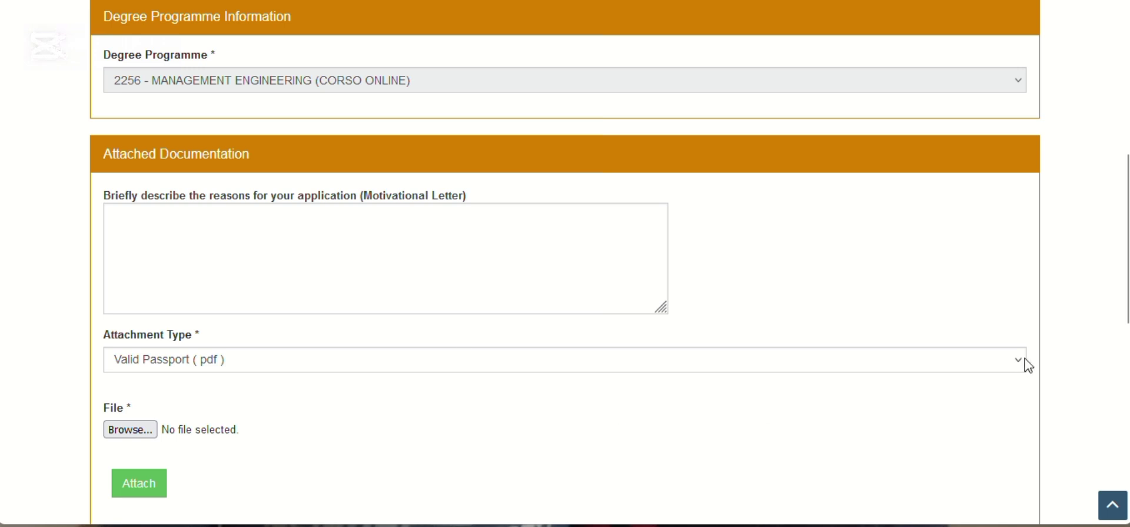
{"action": "left_click", "coordinate": [994, 365]}
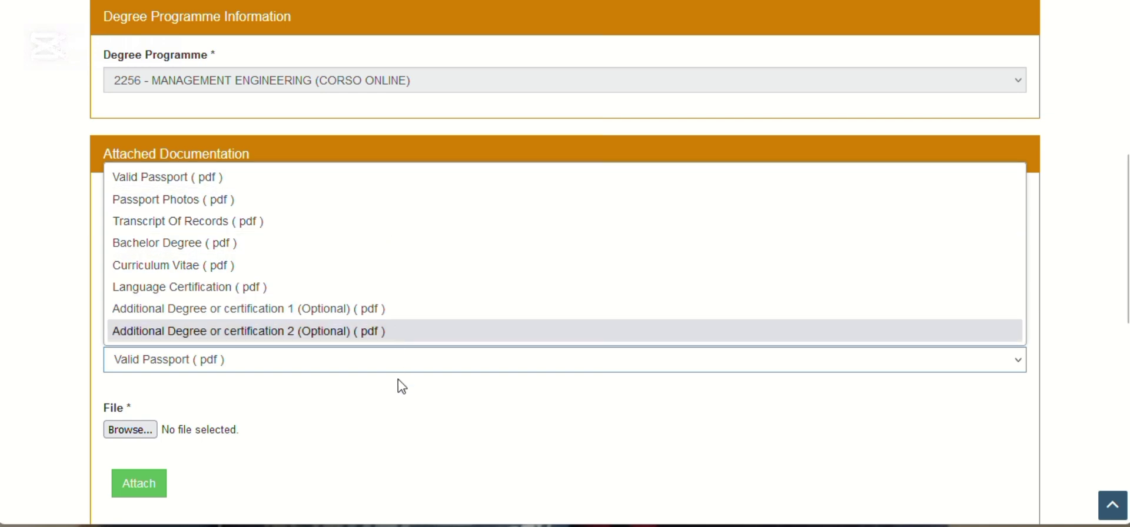
{"action": "left_click", "coordinate": [268, 463]}
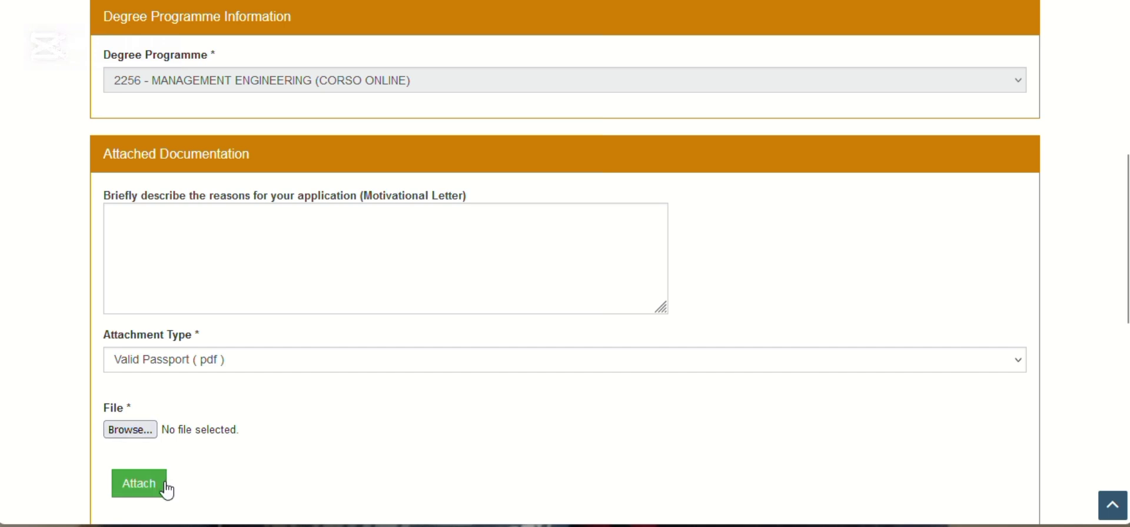
{"action": "scroll", "coordinate": [165, 488], "scroll_direction": "down", "scroll_amount": 2}
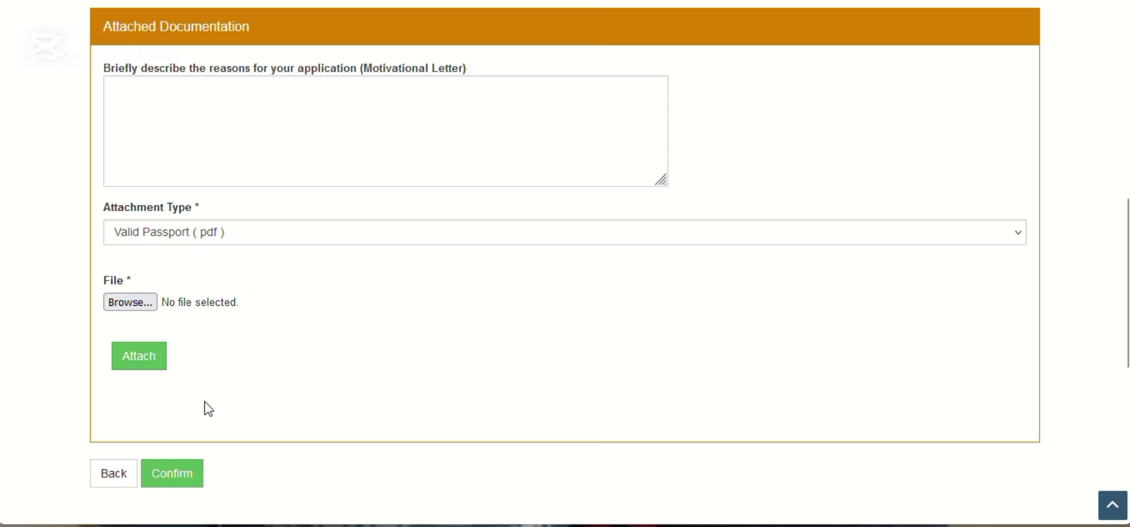
{"action": "left_click", "coordinate": [192, 478]}
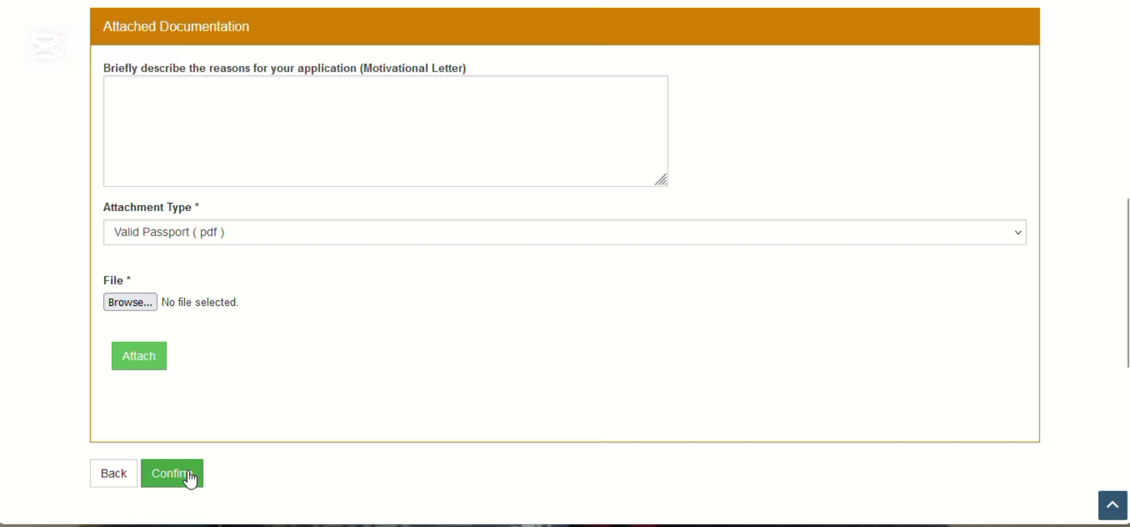